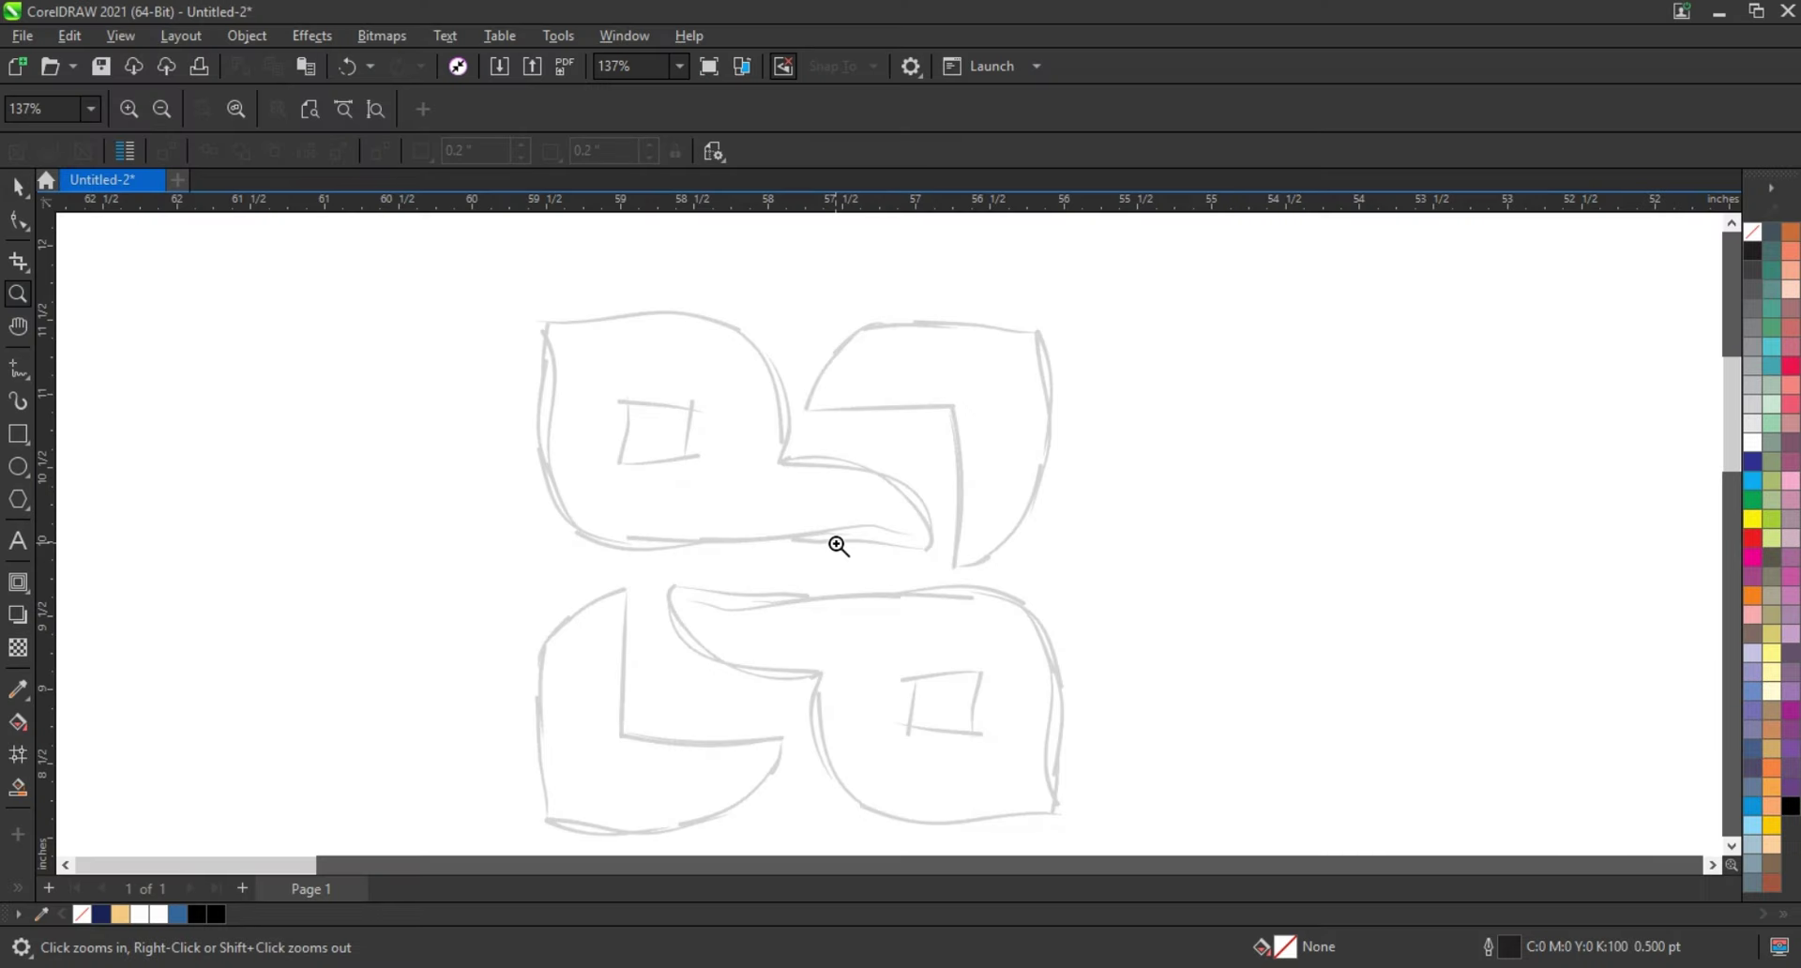
Zoom to about 181% on the upper-left lobe of the knot sketch.
right_click(372, 423)
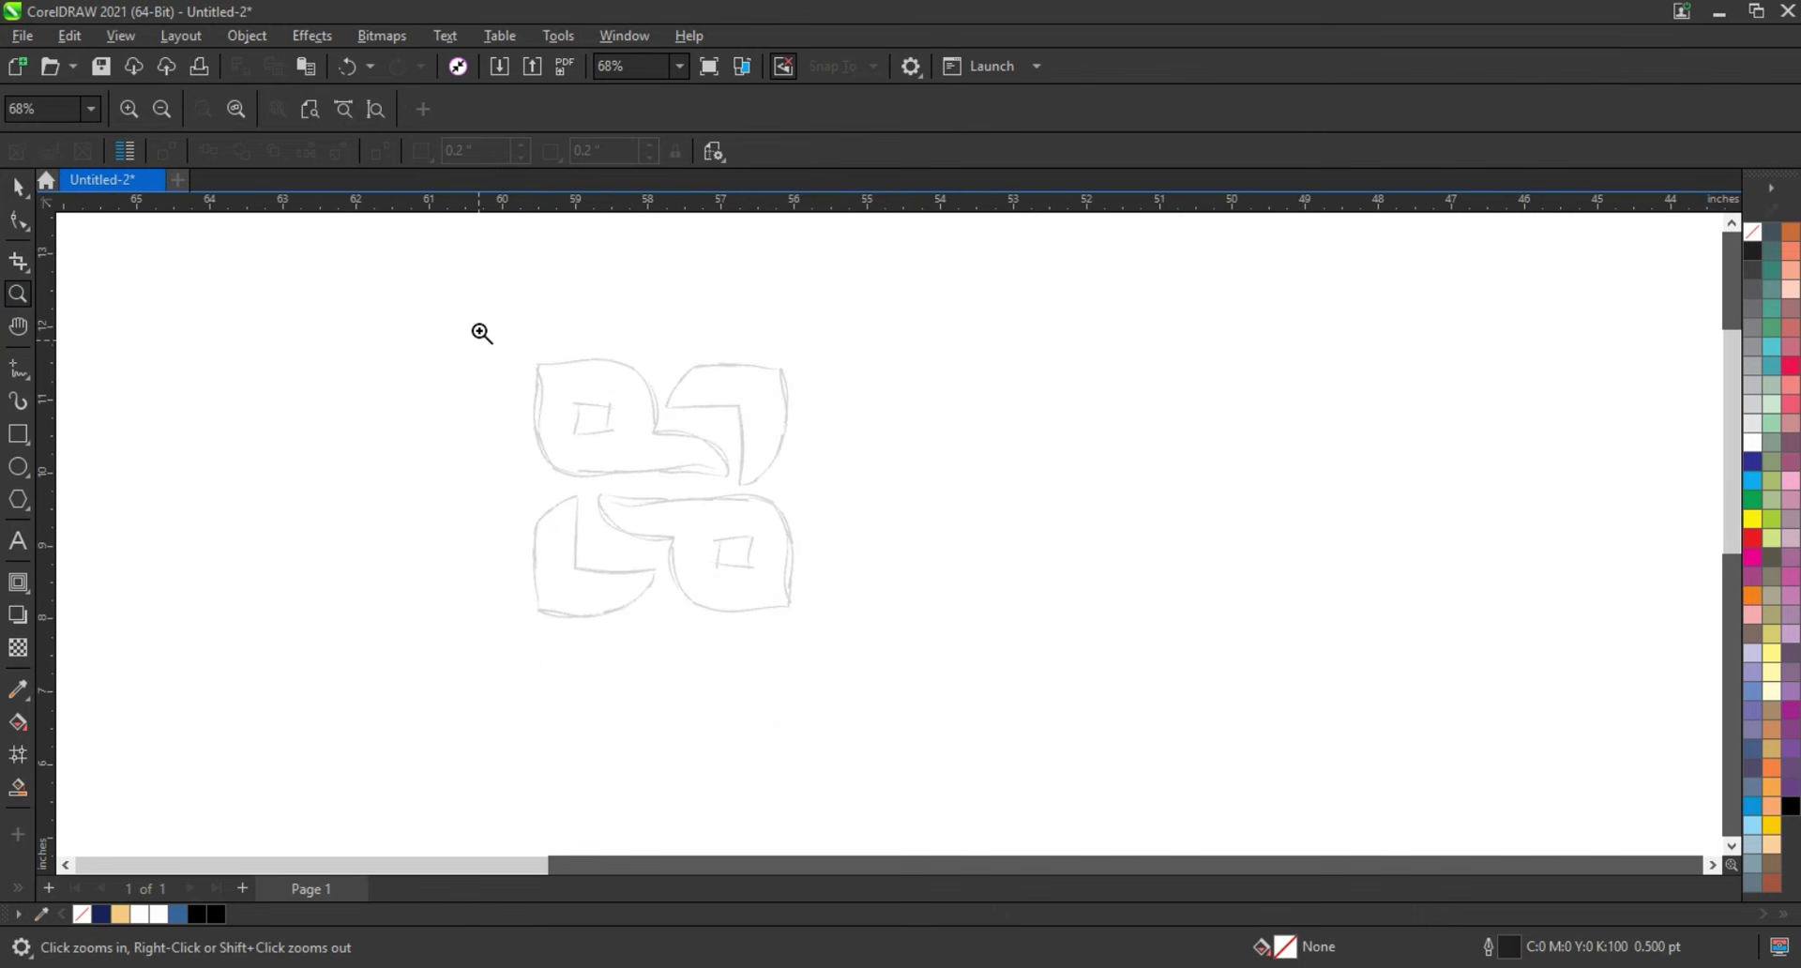
left_click_drag(483, 329, 983, 563)
Draw a square over the sketch's top-left lobe with a 1.5 pt outline.
key("F6")
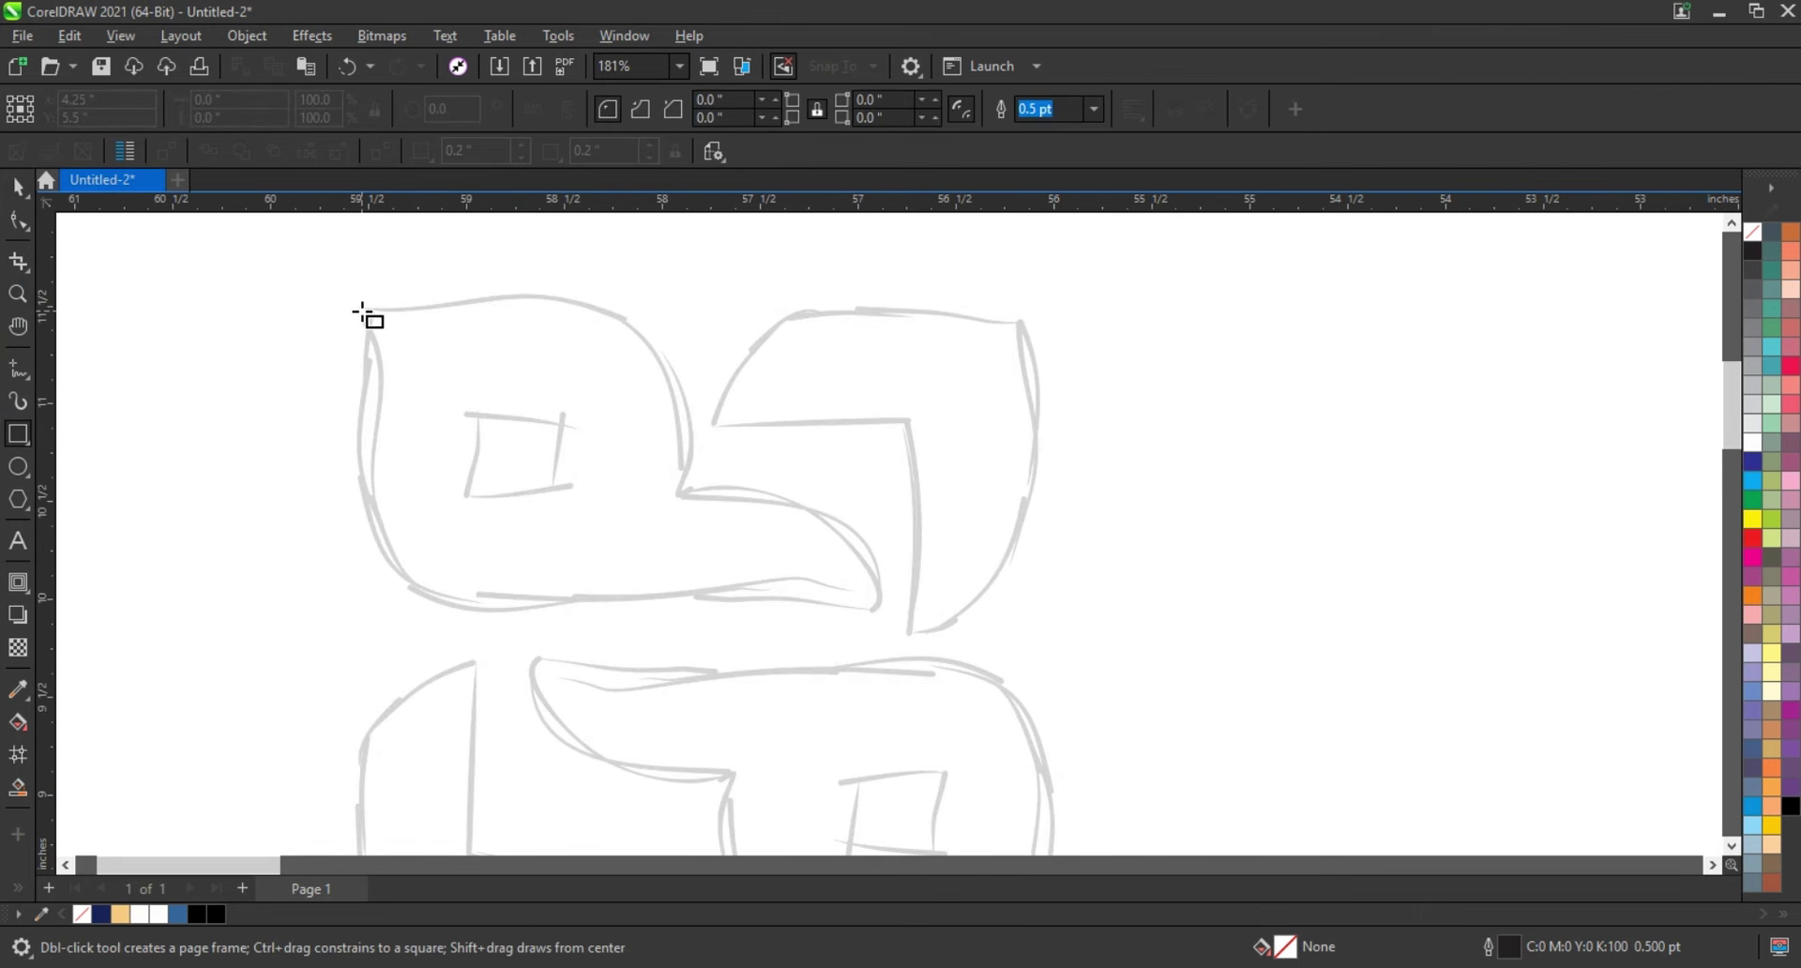
mouse_move(362, 307)
left_mouse_down()
mouse_move(617, 563)
mouse_move(626, 623)
left_mouse_up()
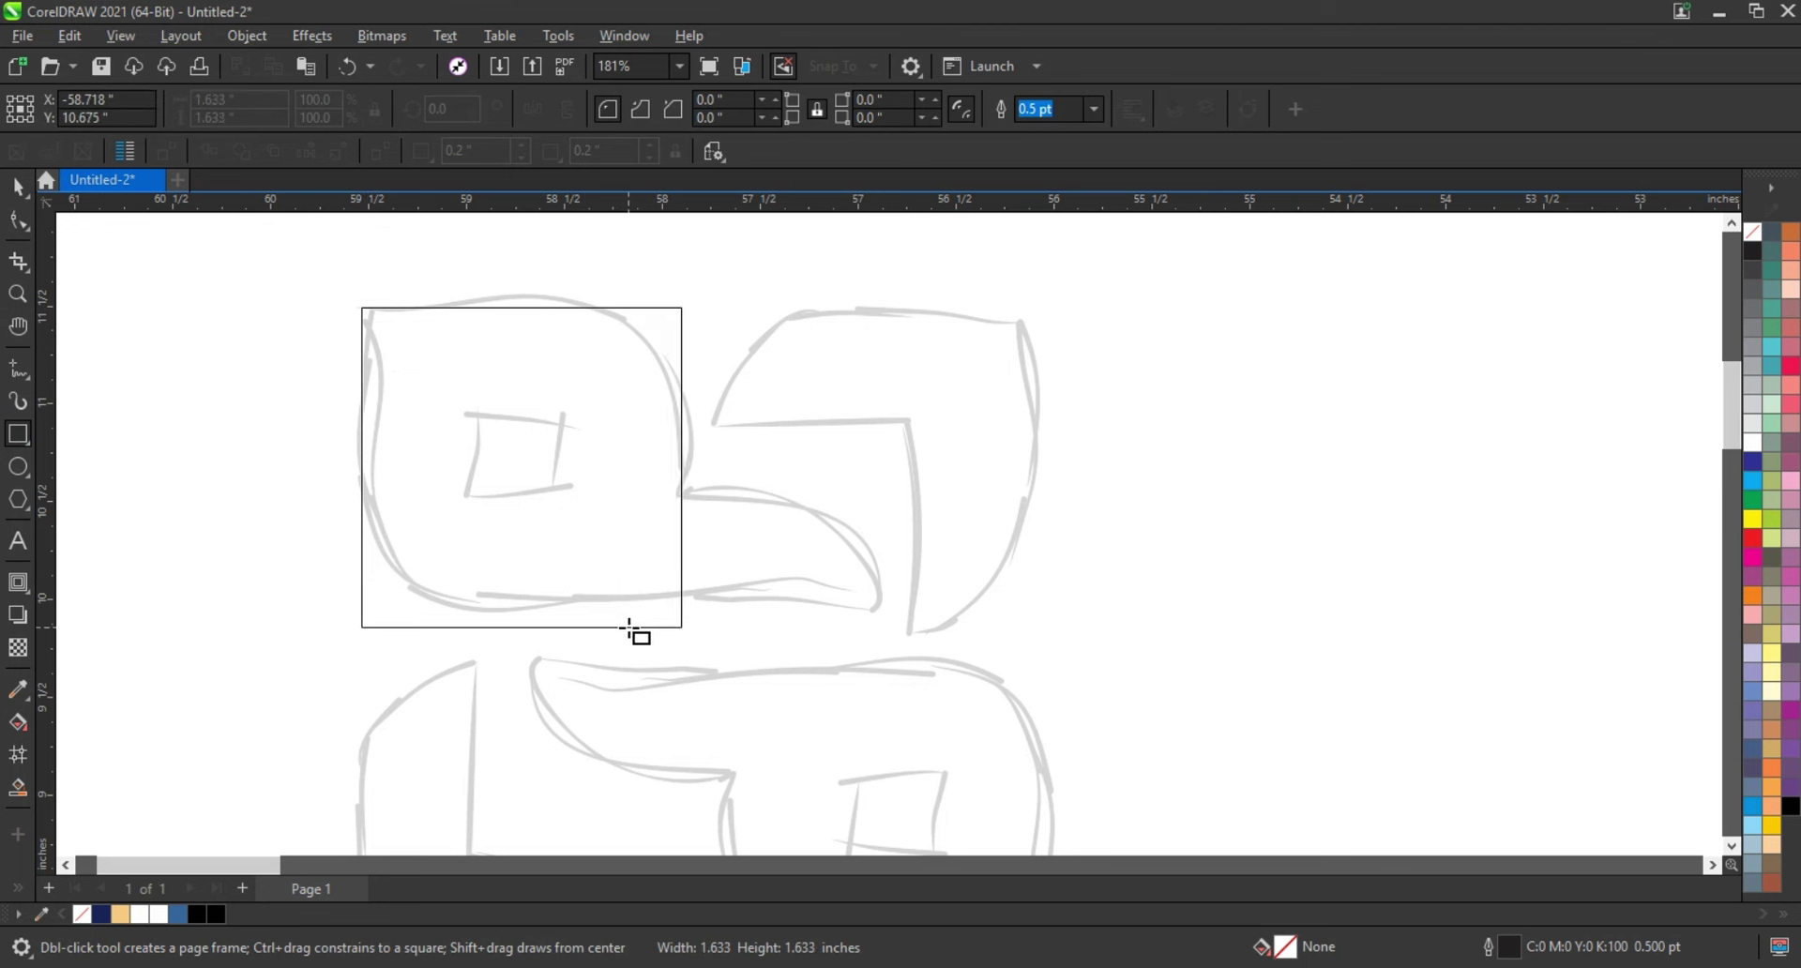
left_click_drag(626, 623, 633, 628)
left_click(17, 192)
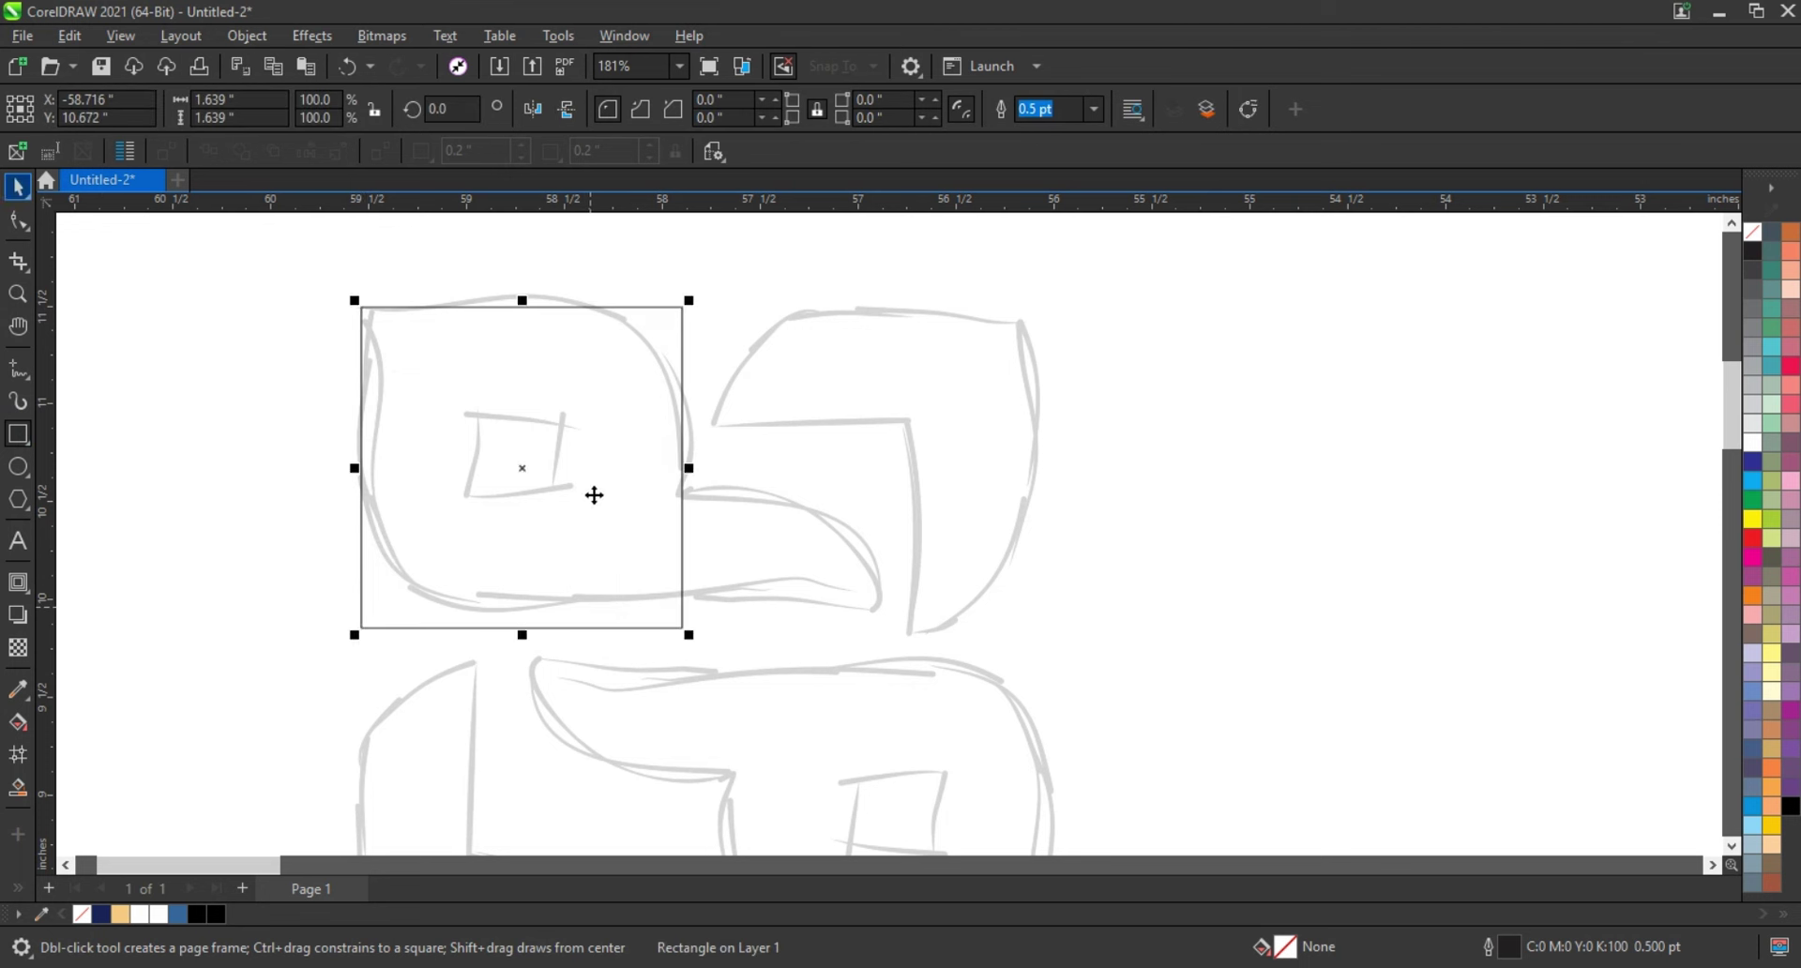
left_click_drag(600, 497, 586, 487)
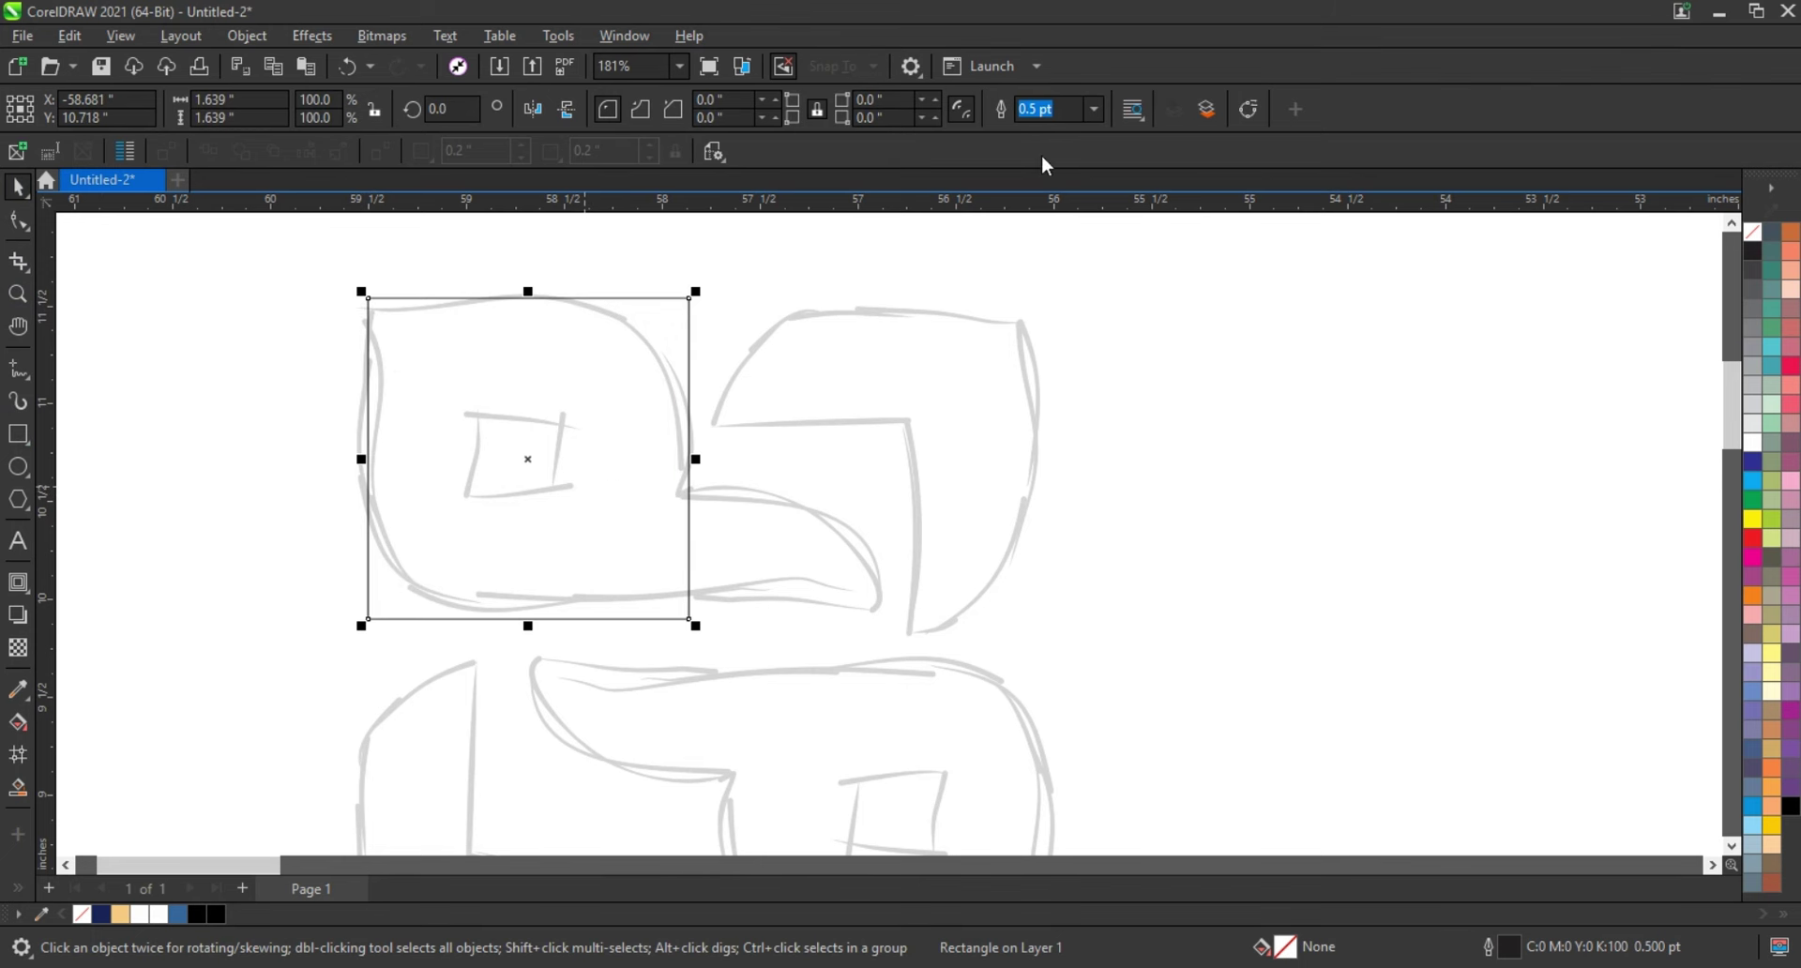
left_click(1094, 109)
left_click(1071, 227)
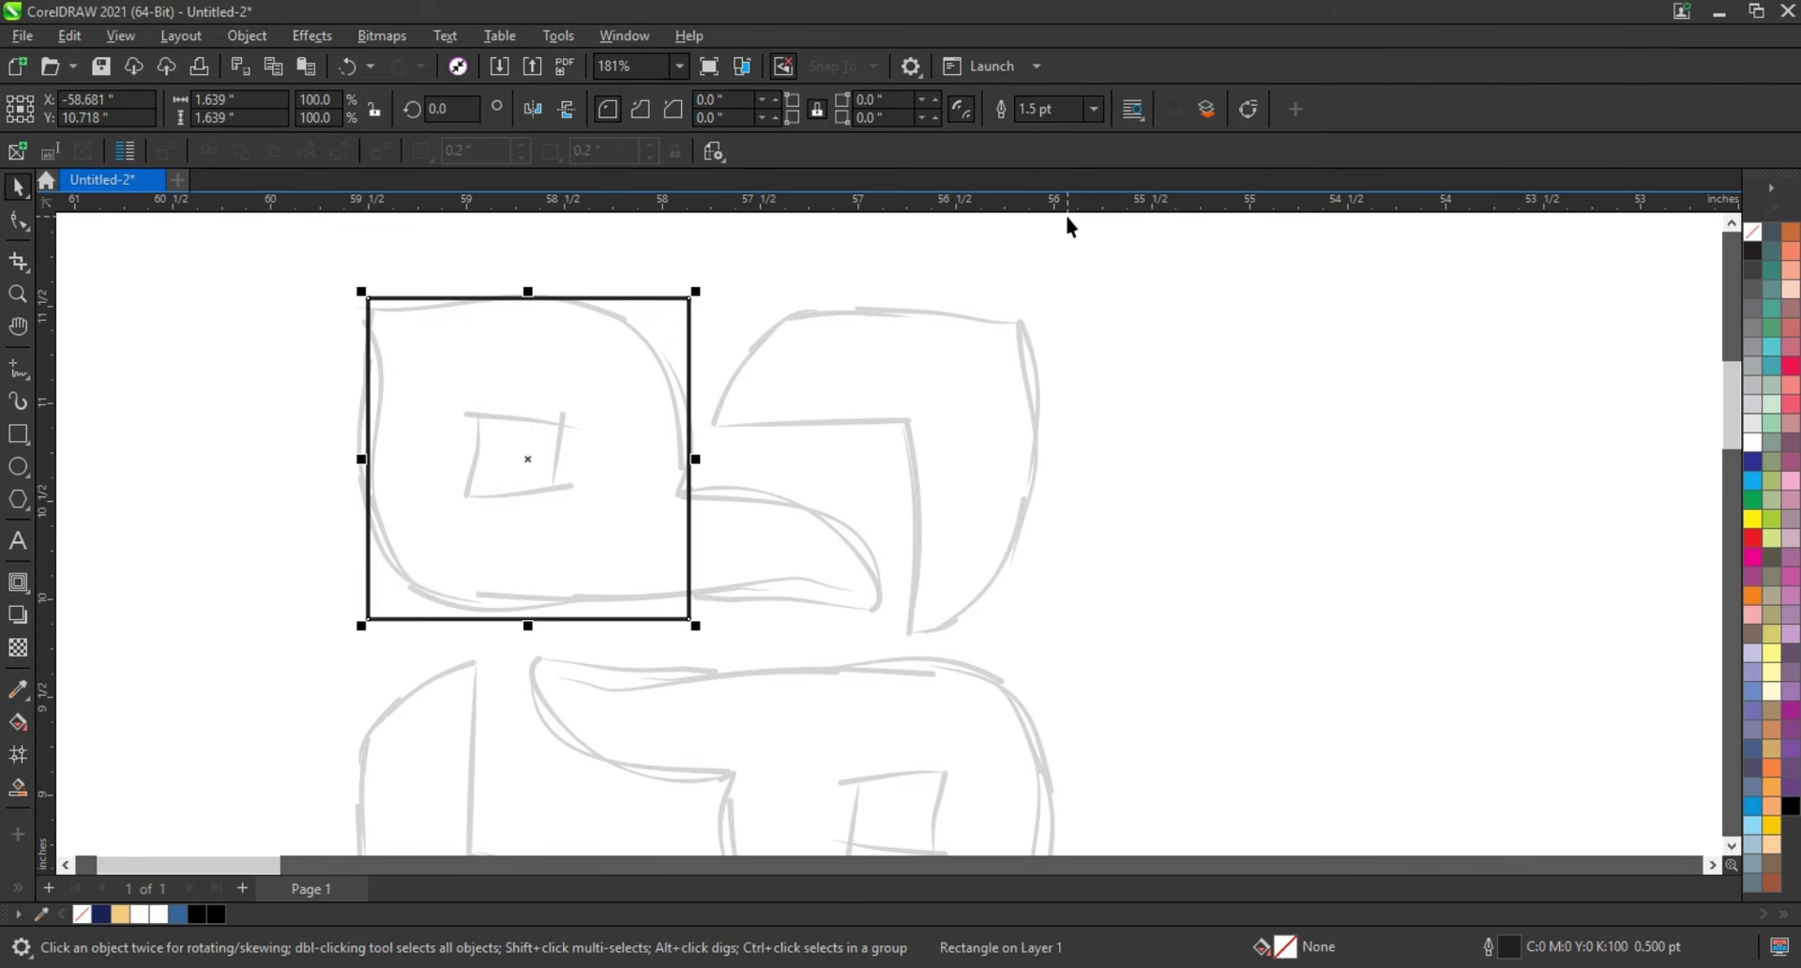
Round the square's corners except top-left and bottom-right, and add a long rectangle along the lower edge.
left_click(18, 221)
left_click_drag(690, 620, 558, 616)
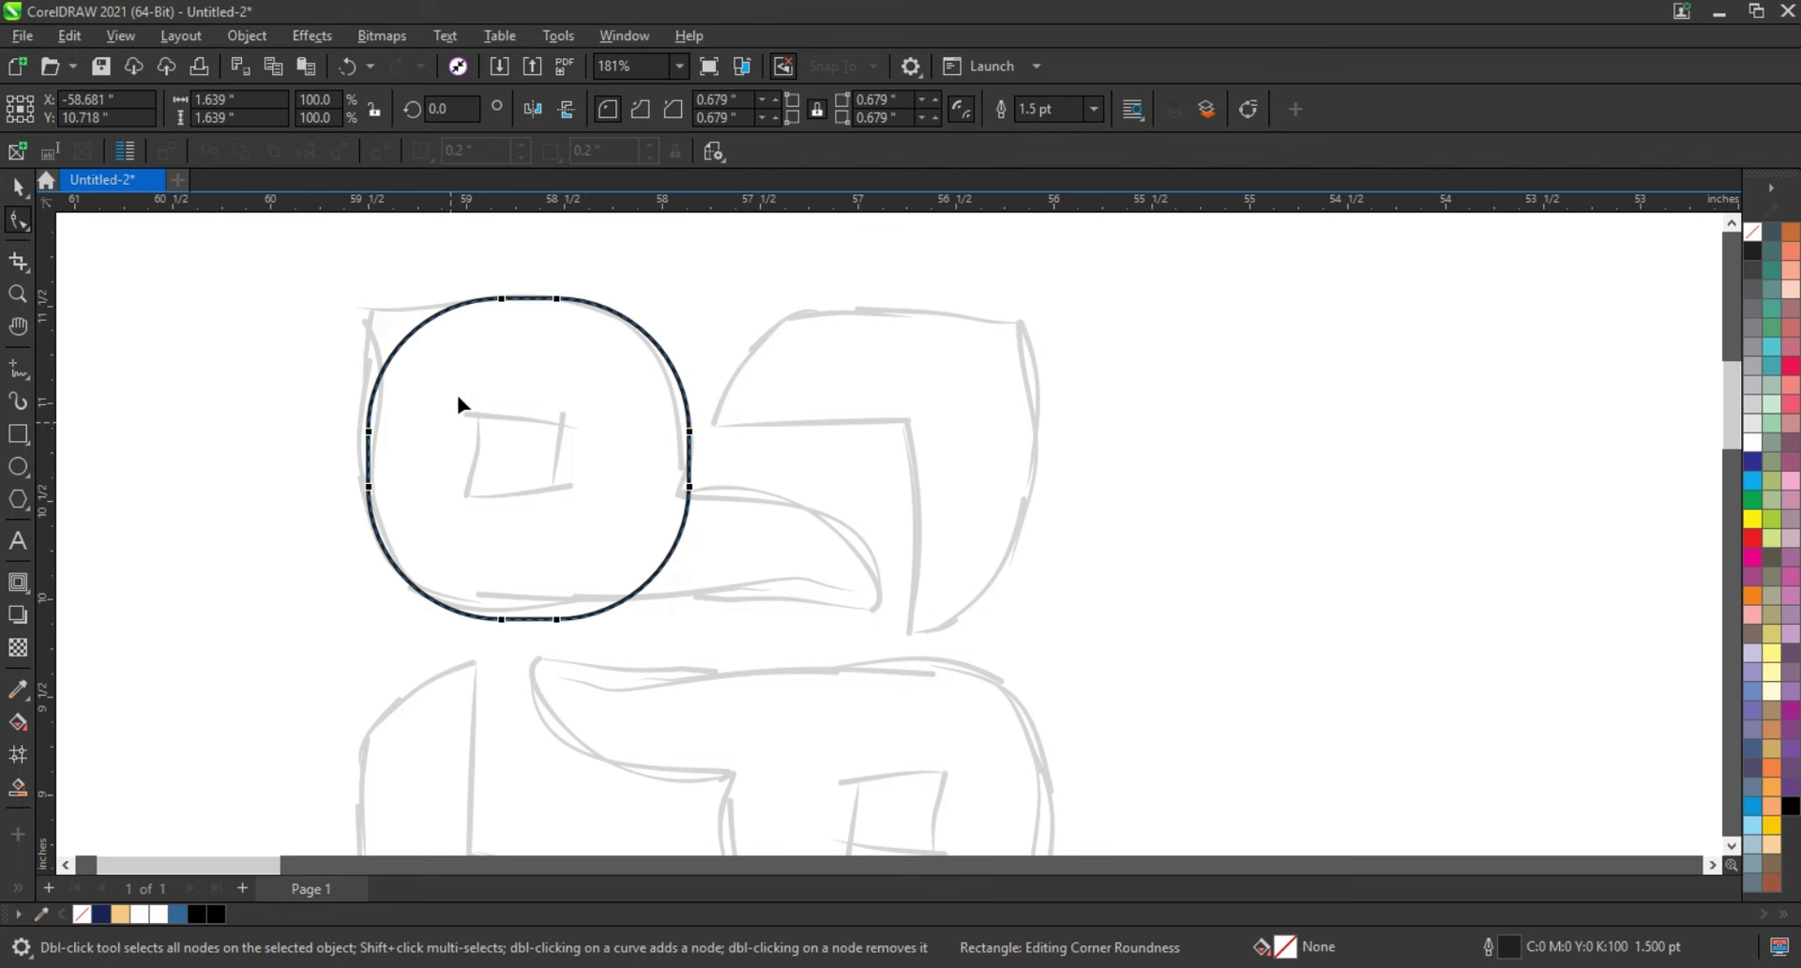
left_click_drag(329, 305, 265, 301)
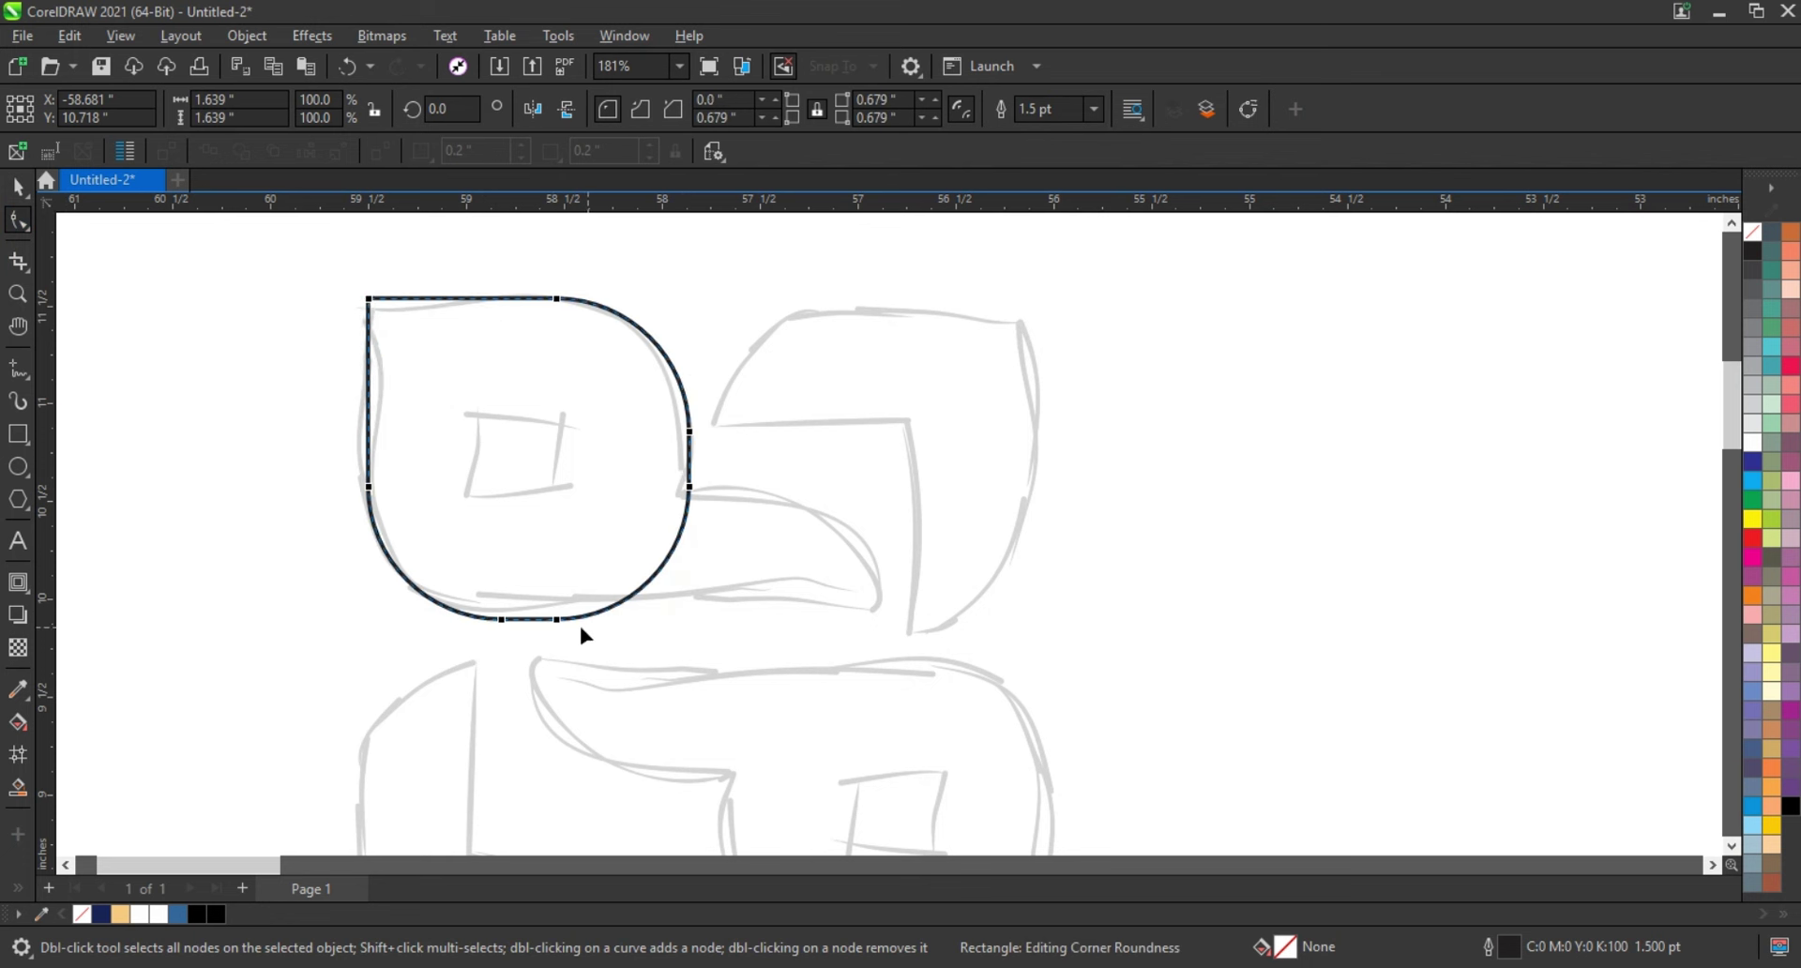
left_click_drag(555, 622, 747, 640)
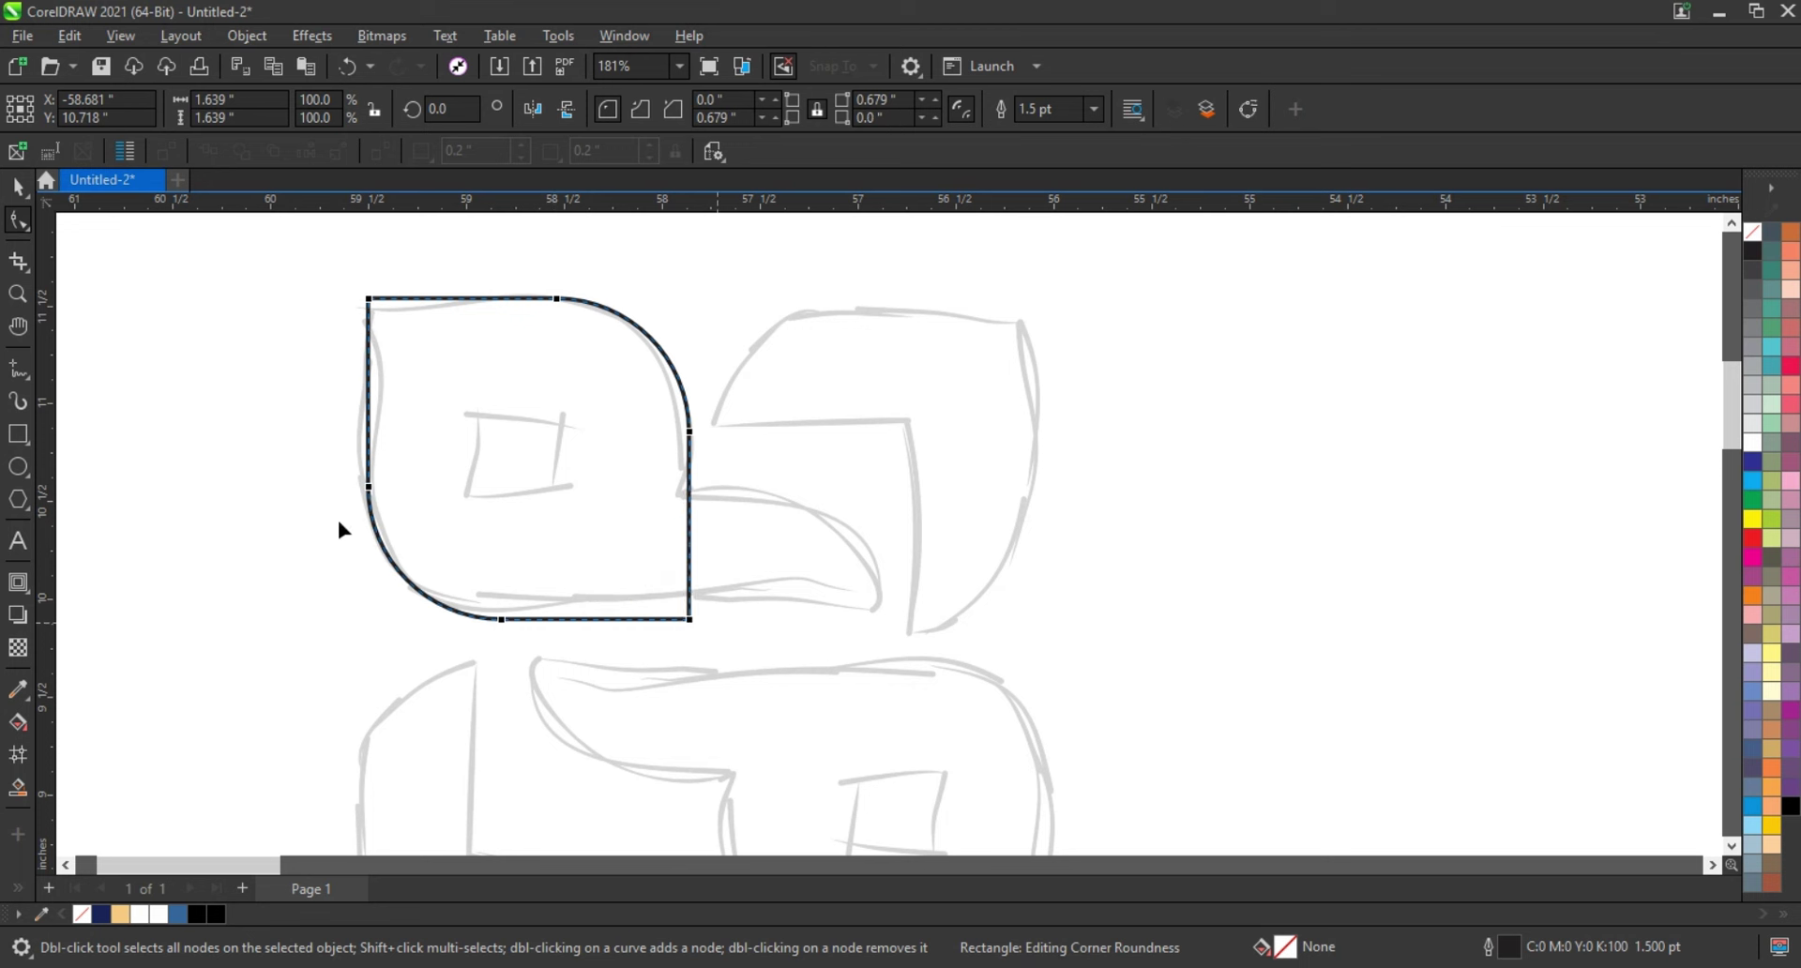
left_click(23, 443)
left_click_drag(593, 490, 875, 615)
Round the long rectangle's top-right corner.
left_click(18, 220)
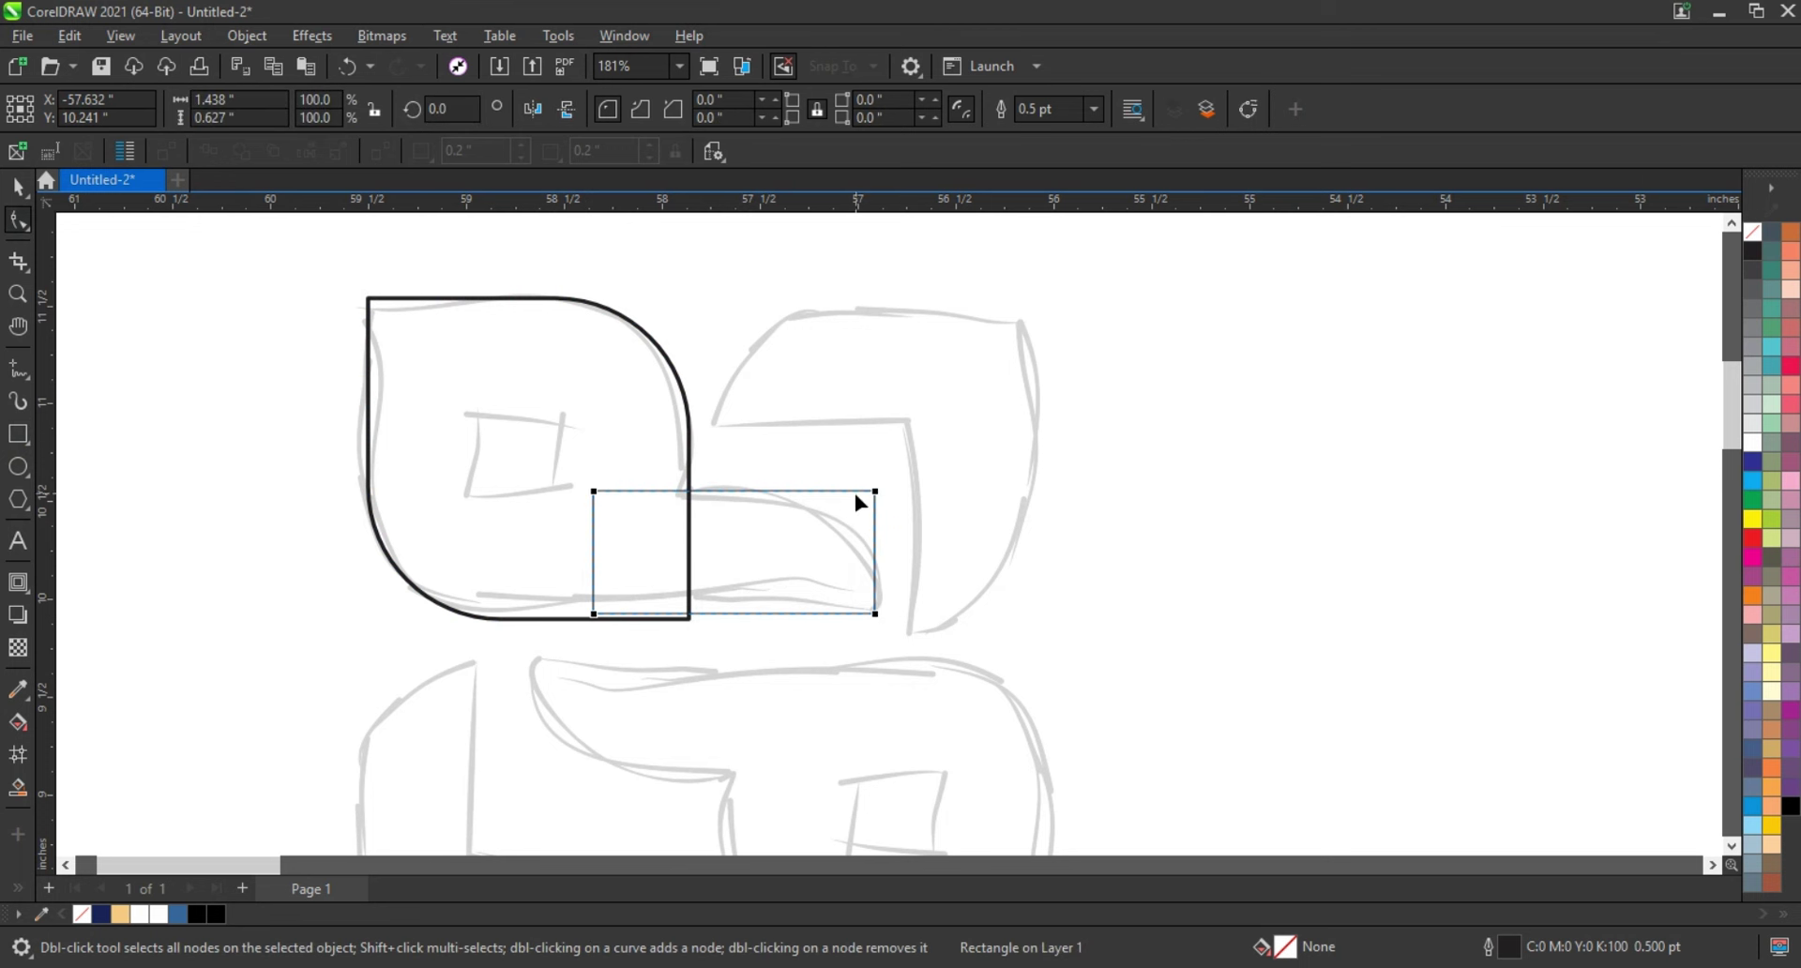
left_click_drag(875, 491, 814, 490)
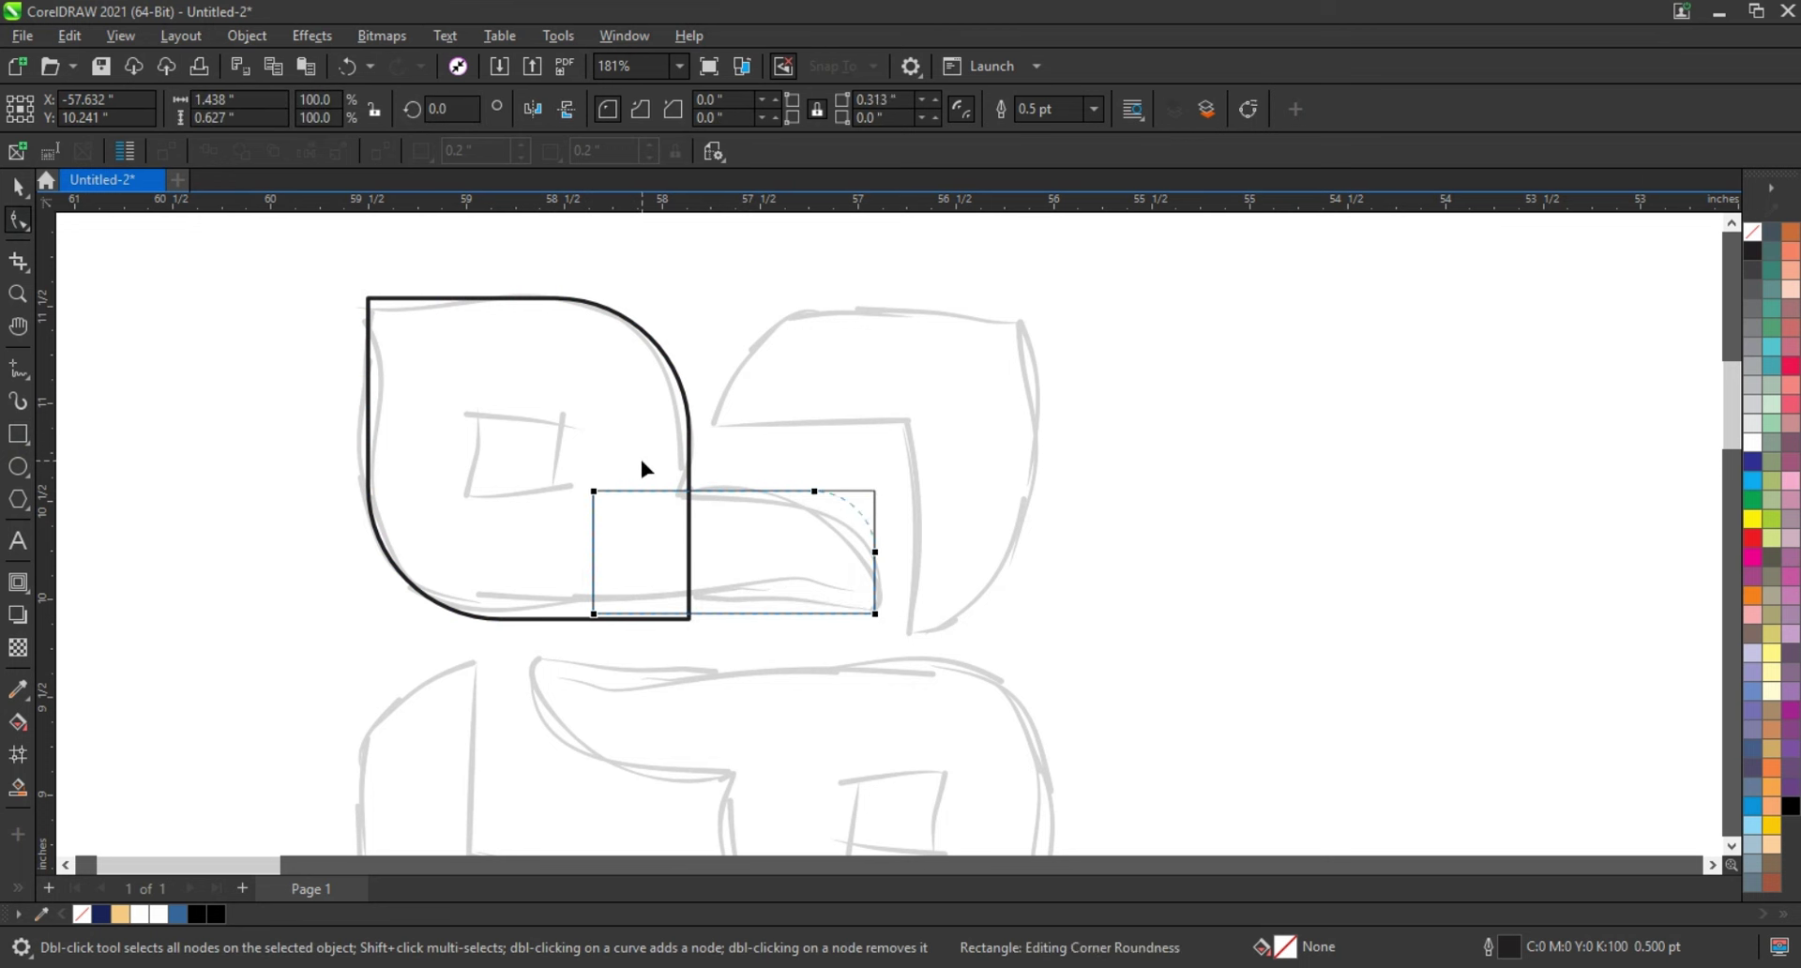
left_click(21, 186)
left_click(502, 325, "shift")
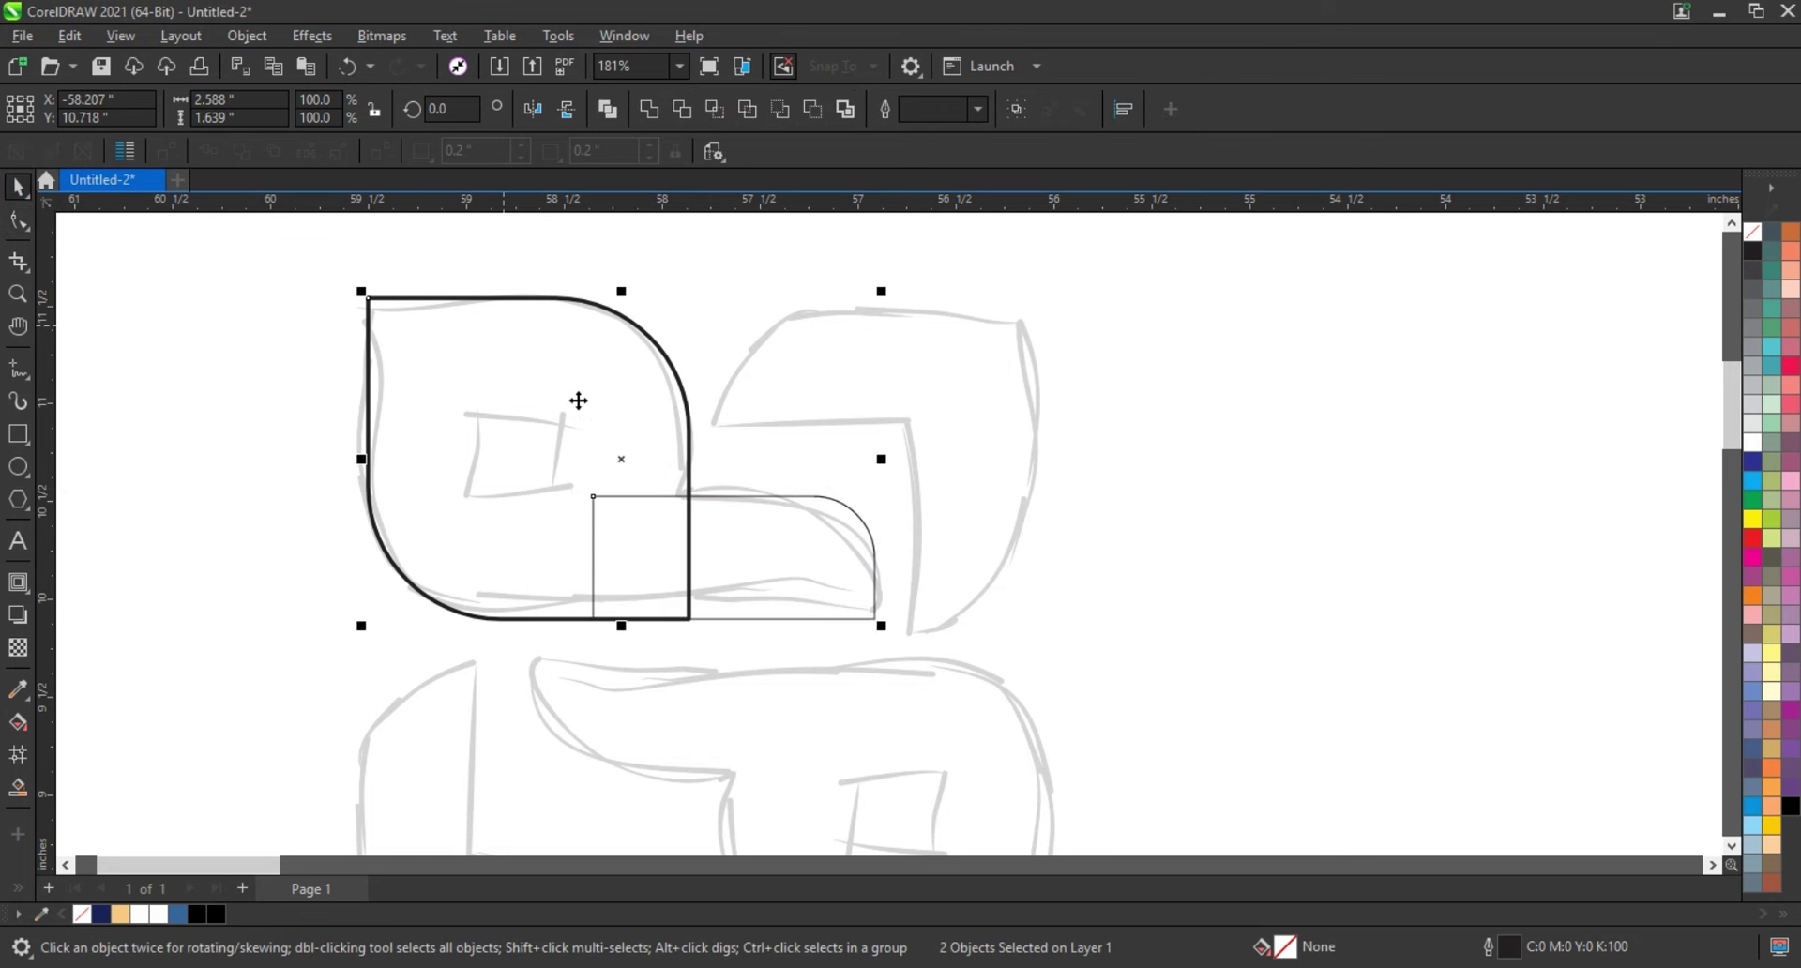
Draw a small square over the inner hole and centre it on the rounded shape.
left_click(578, 400)
left_click_drag(463, 405, 556, 497)
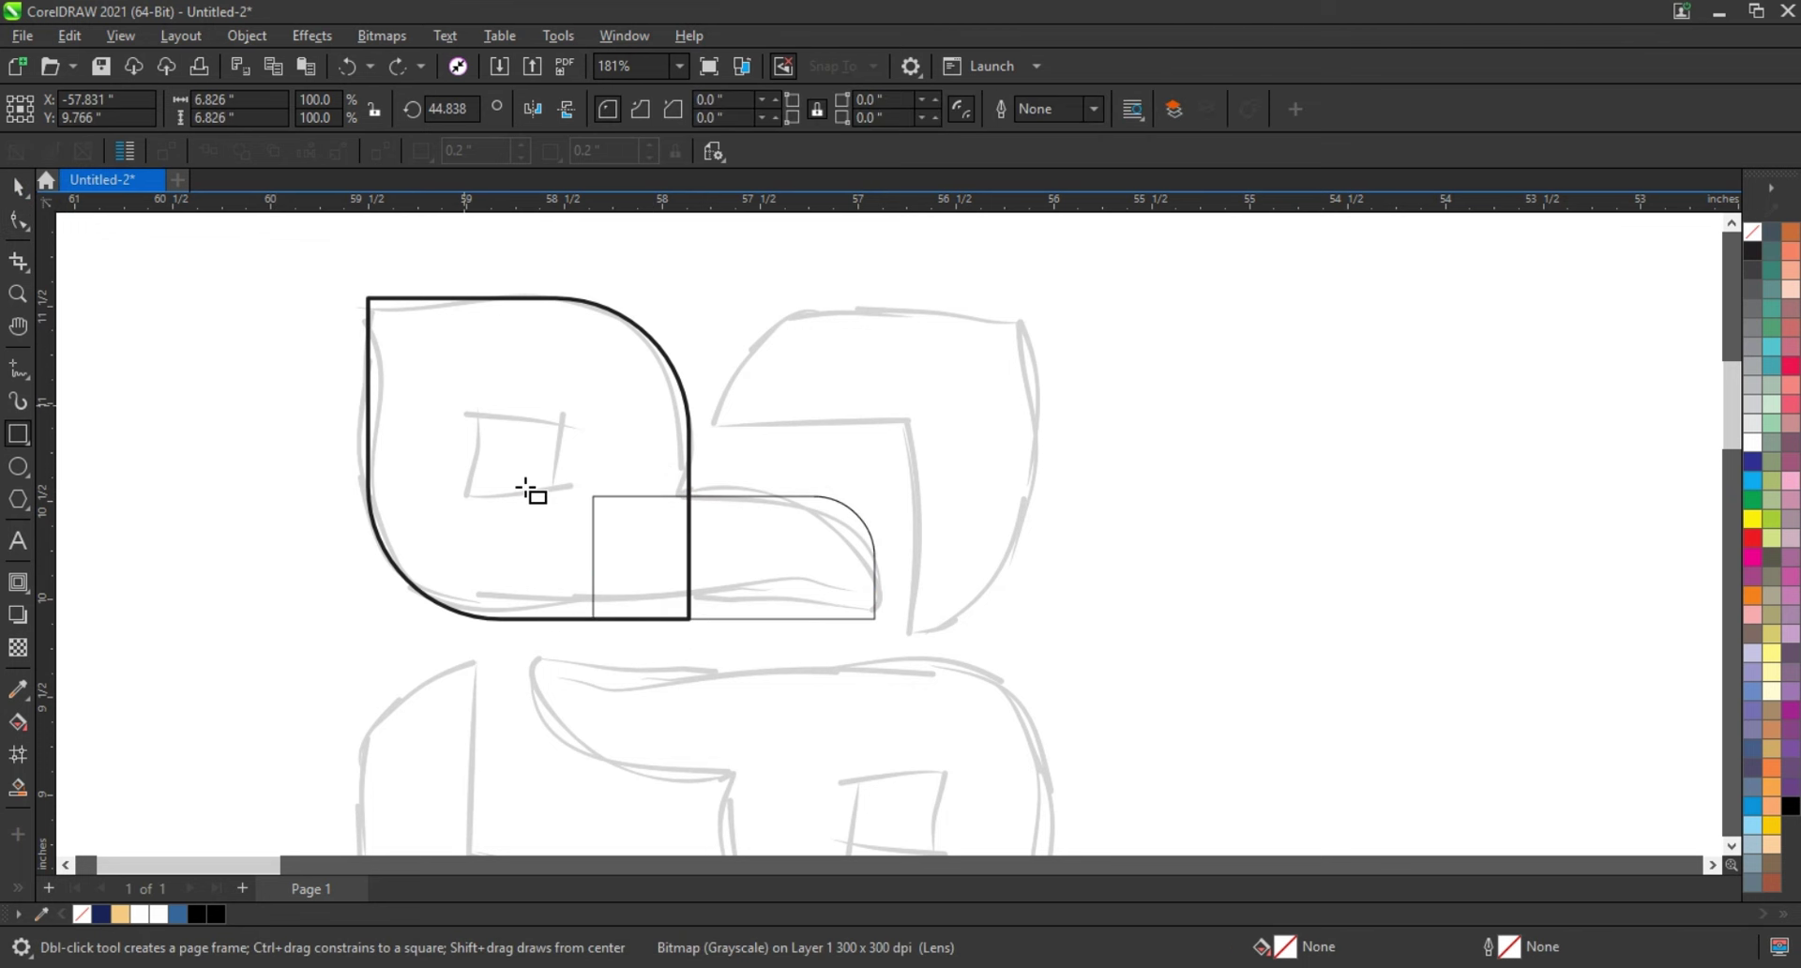
left_click(18, 186)
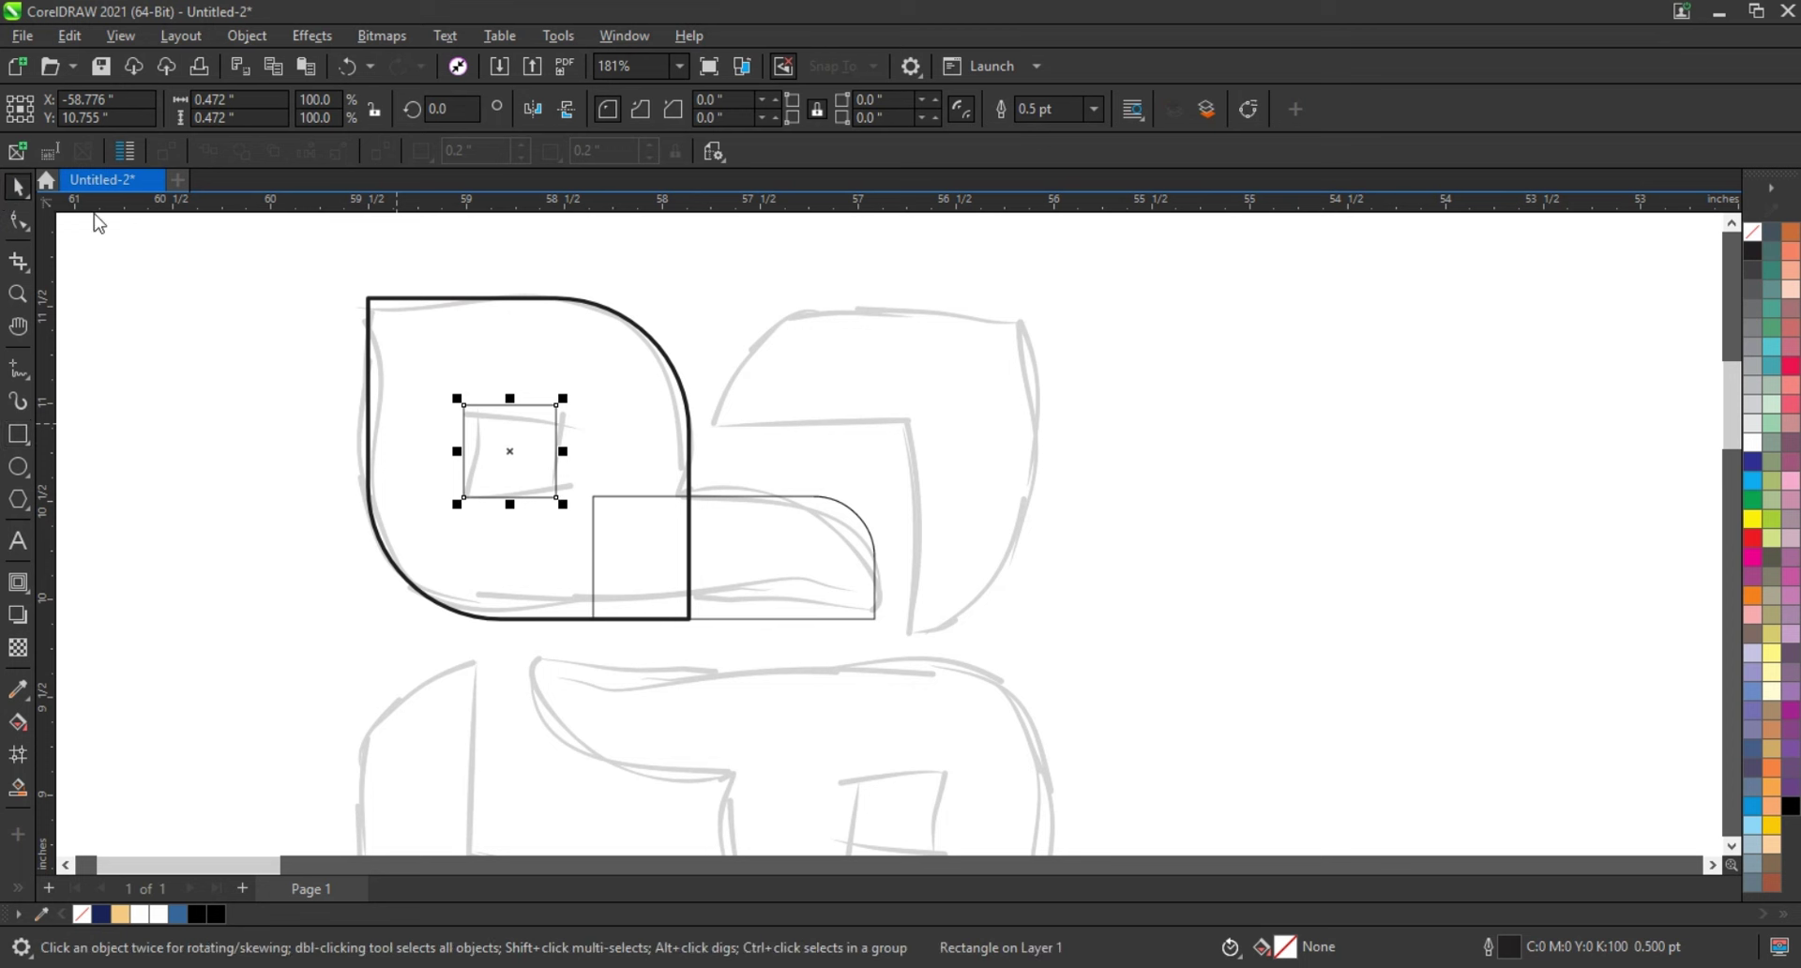
left_click(610, 310, "shift")
key("c")
key("e")
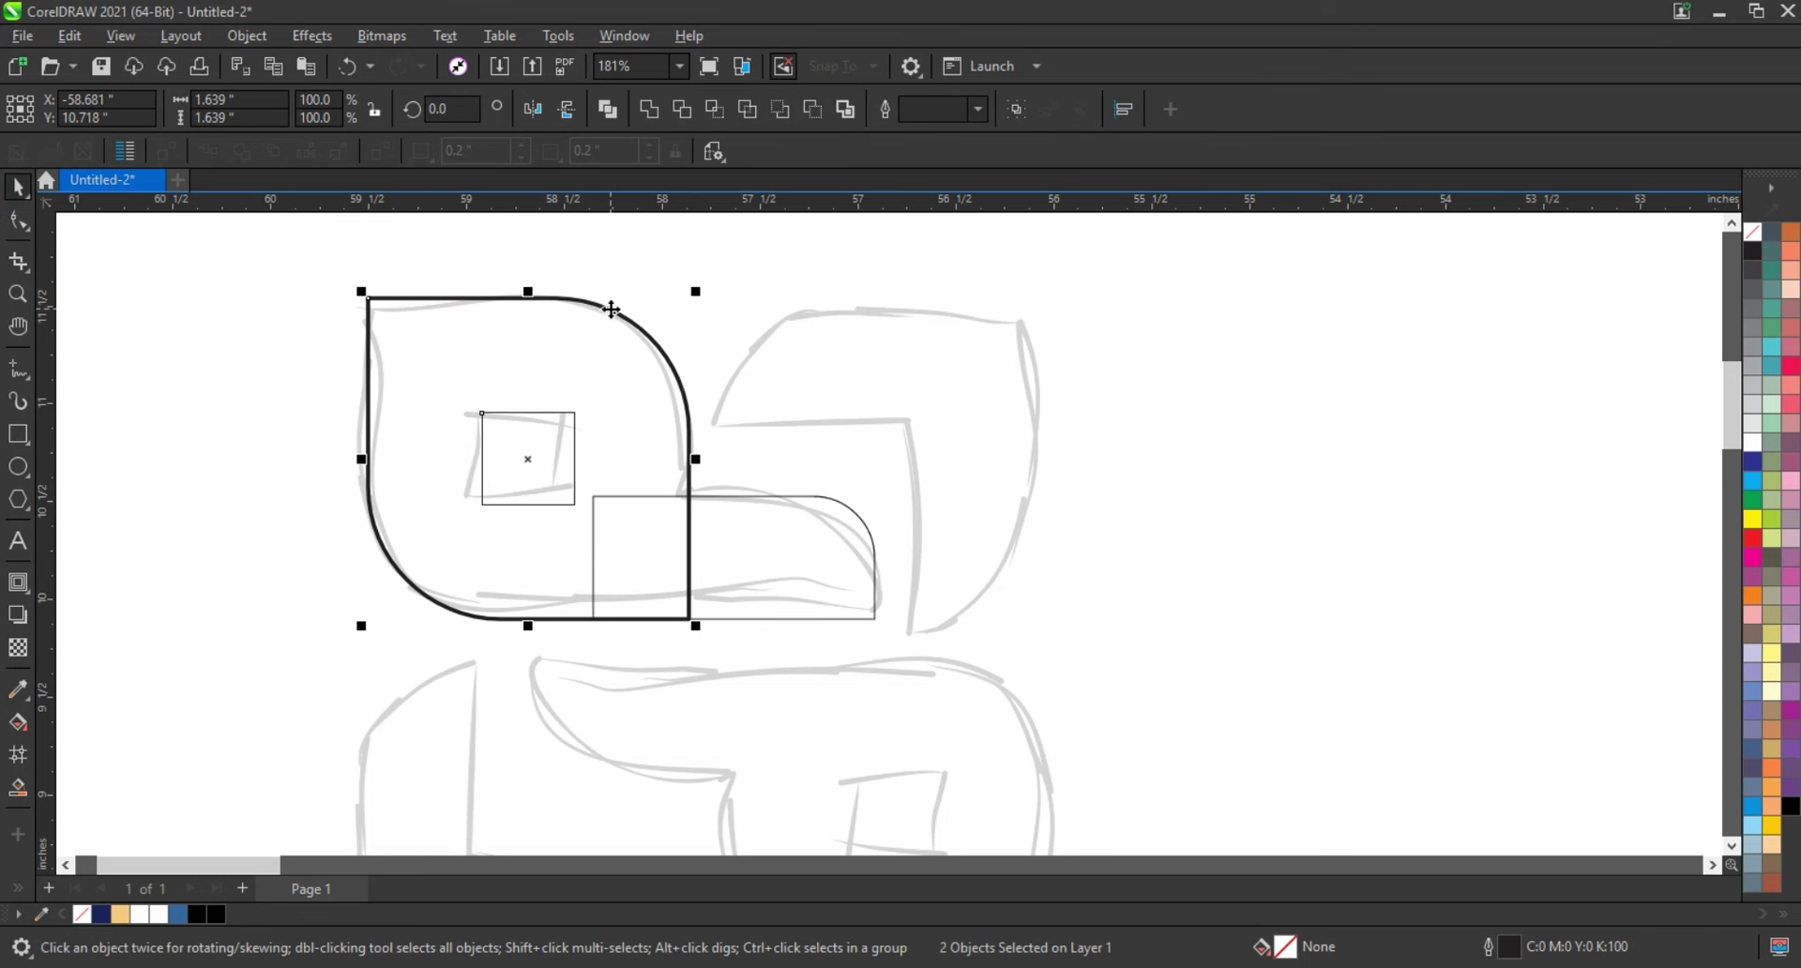
Weld the long rectangle and the rounded square into one curve.
left_click(704, 497)
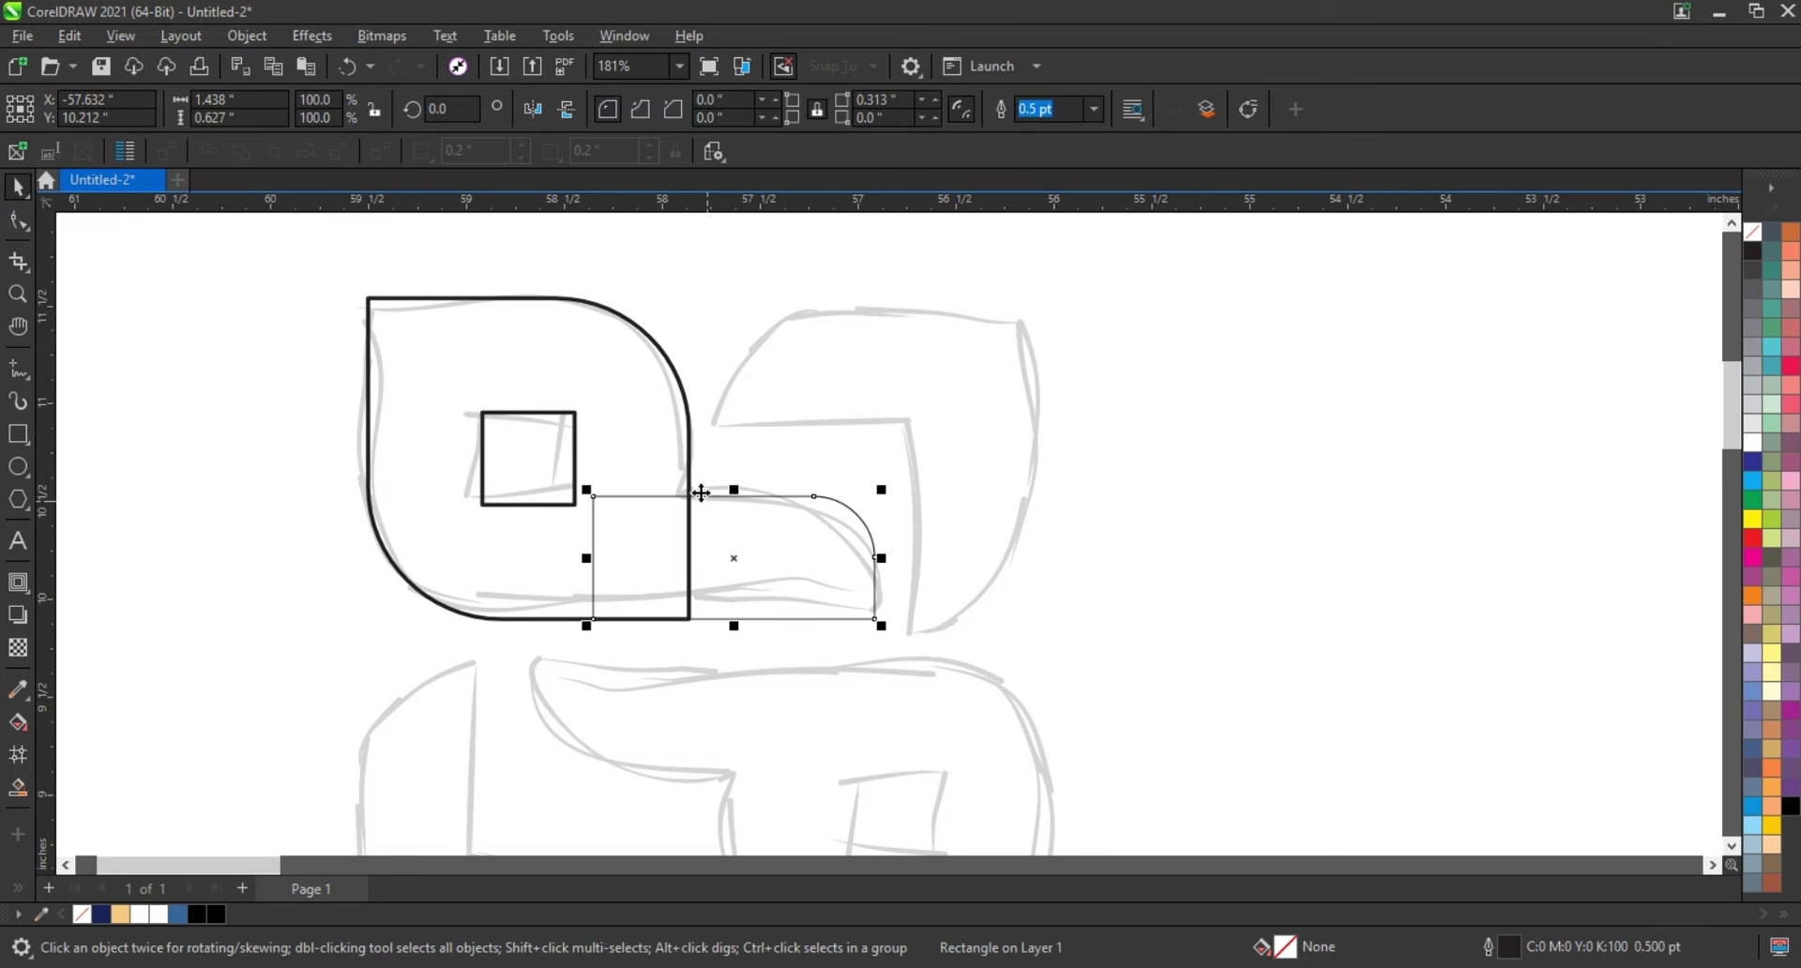
left_click(648, 437, "shift")
left_click(649, 109)
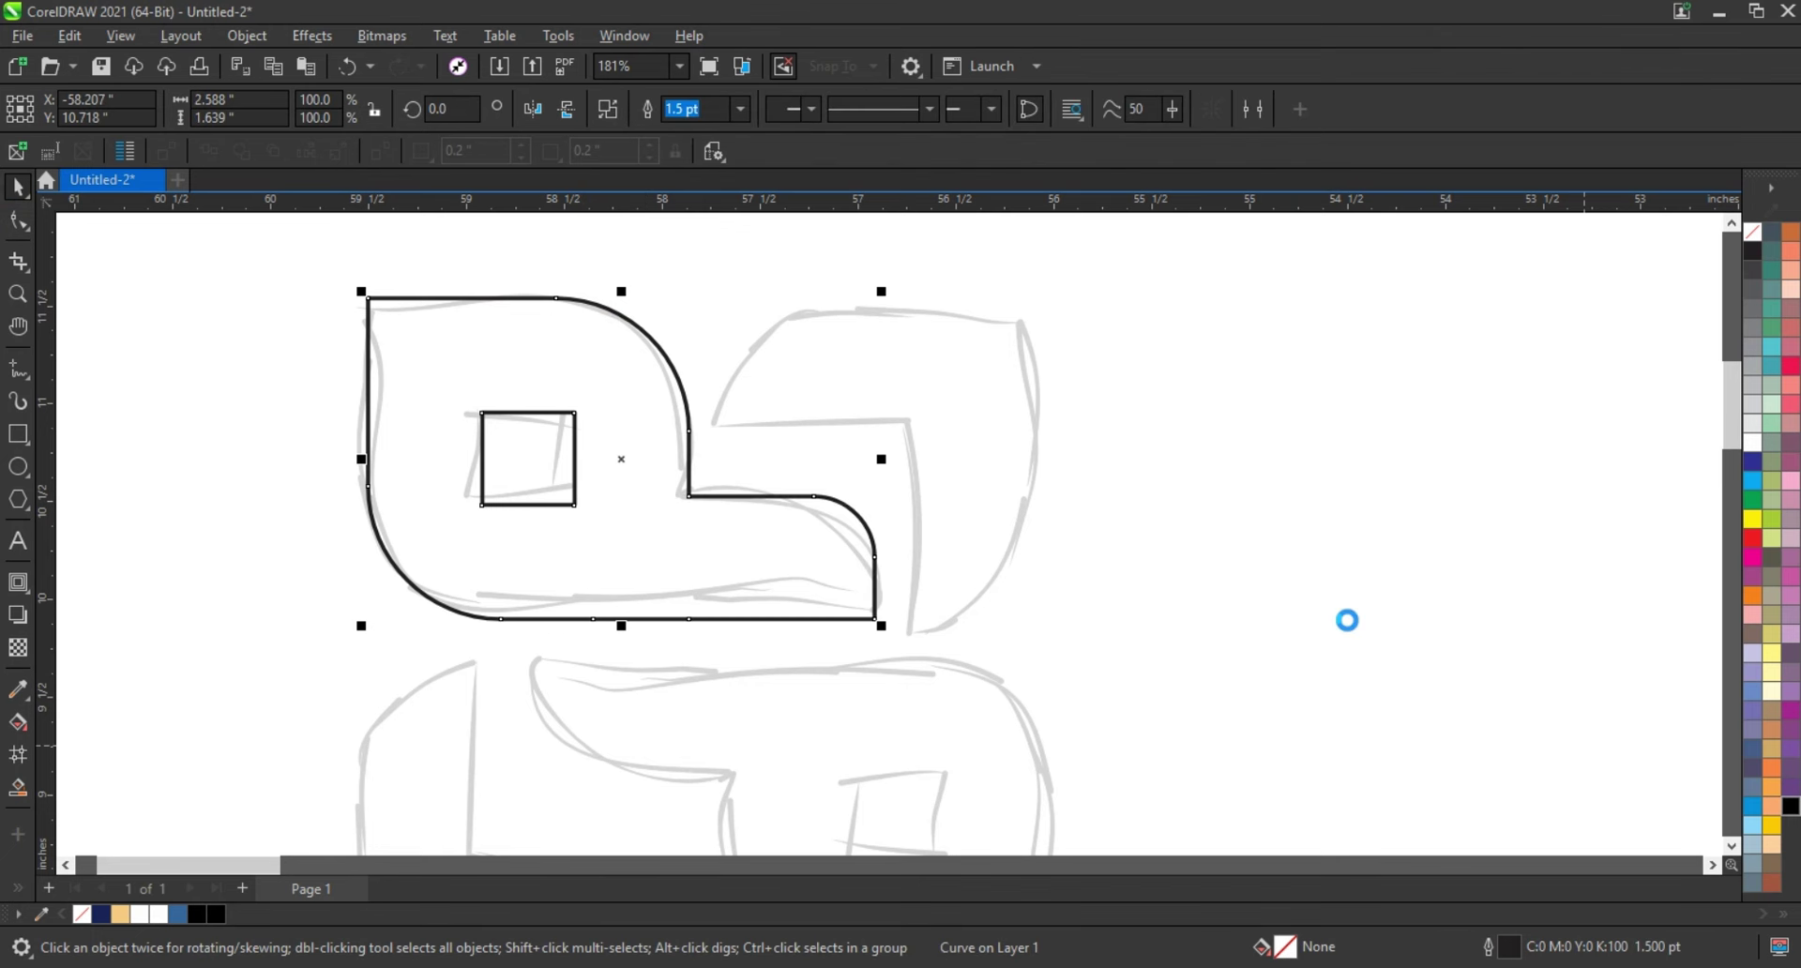
Place a horizontally mirrored copy of the black piece over the lower-right lobe.
scroll(507, 391, "down", 2)
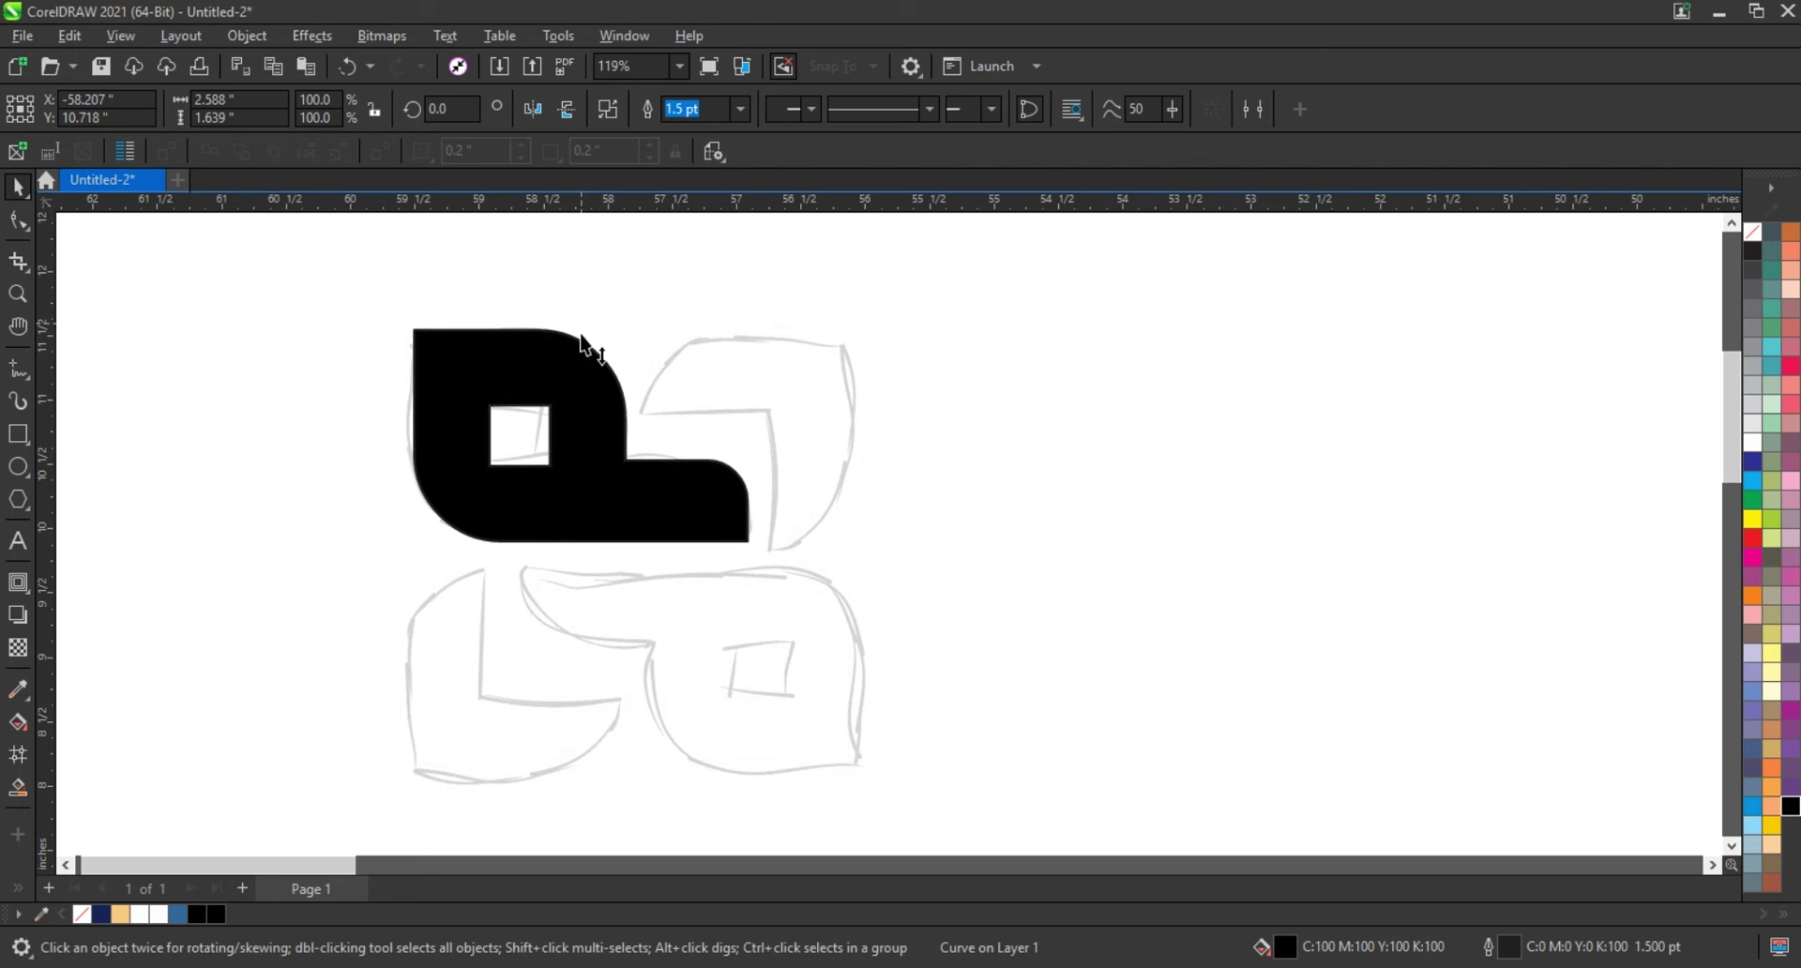
left_click_drag(581, 324, 581, 758)
left_click(533, 109)
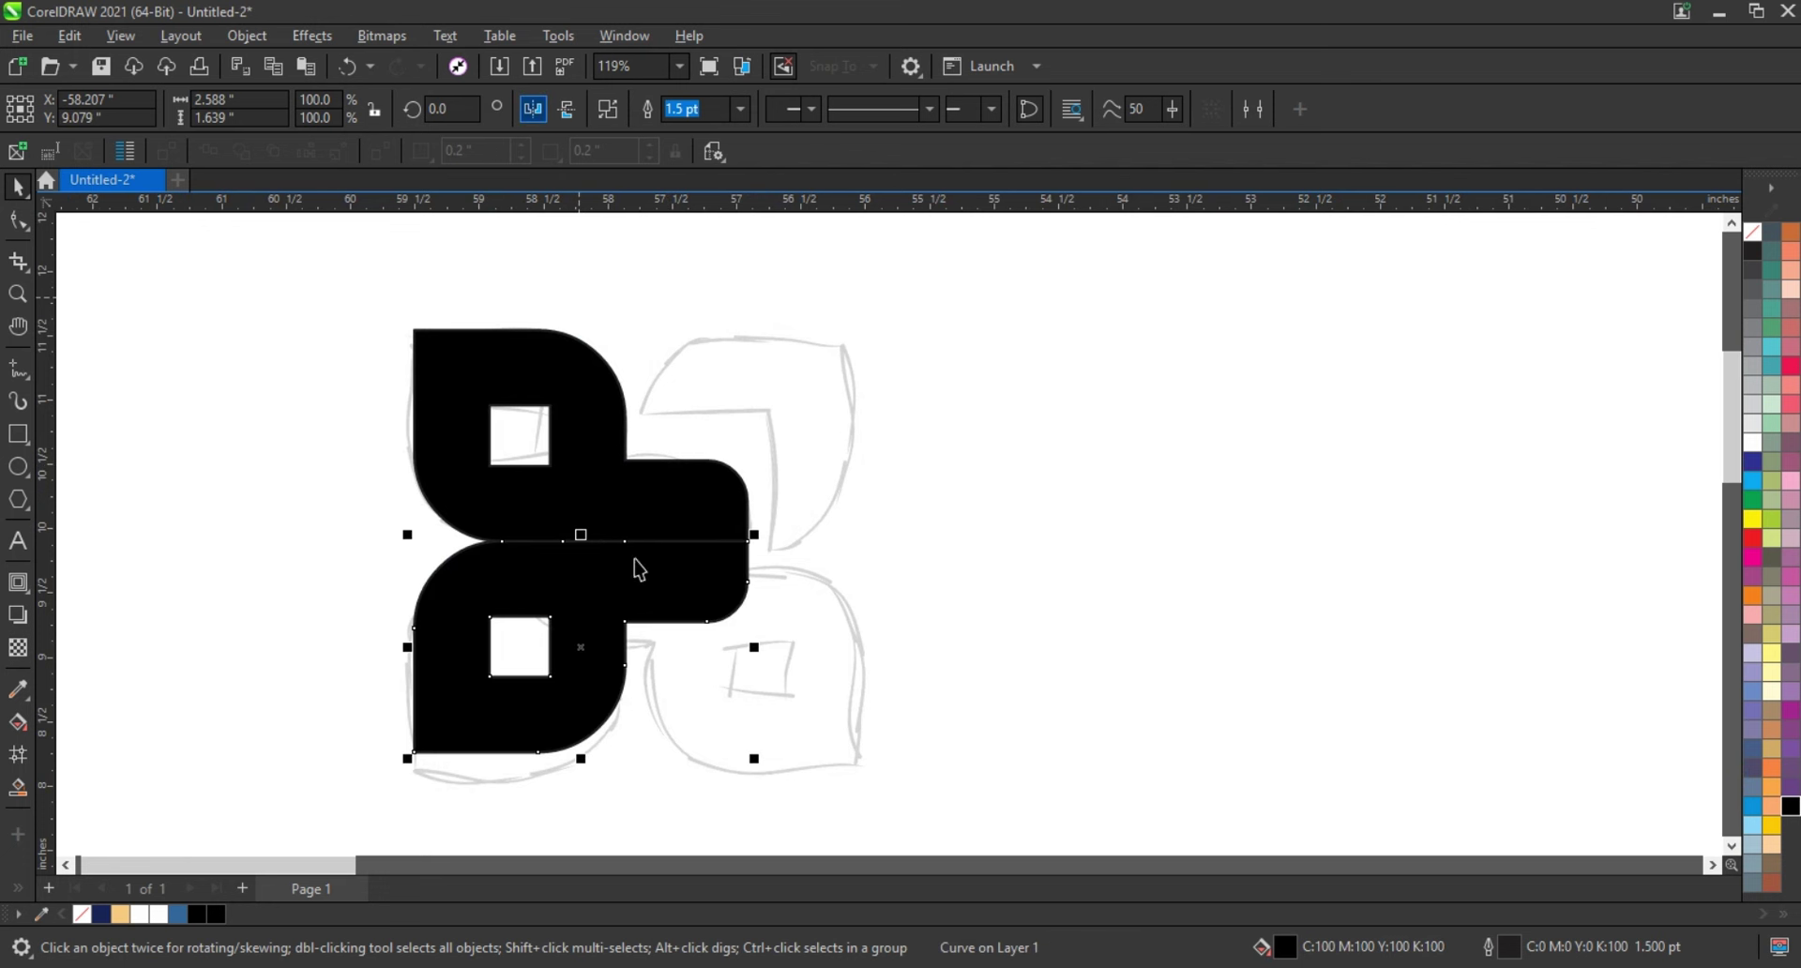
mouse_move(598, 580)
left_mouse_down()
mouse_move(729, 561)
mouse_move(729, 581)
left_mouse_up()
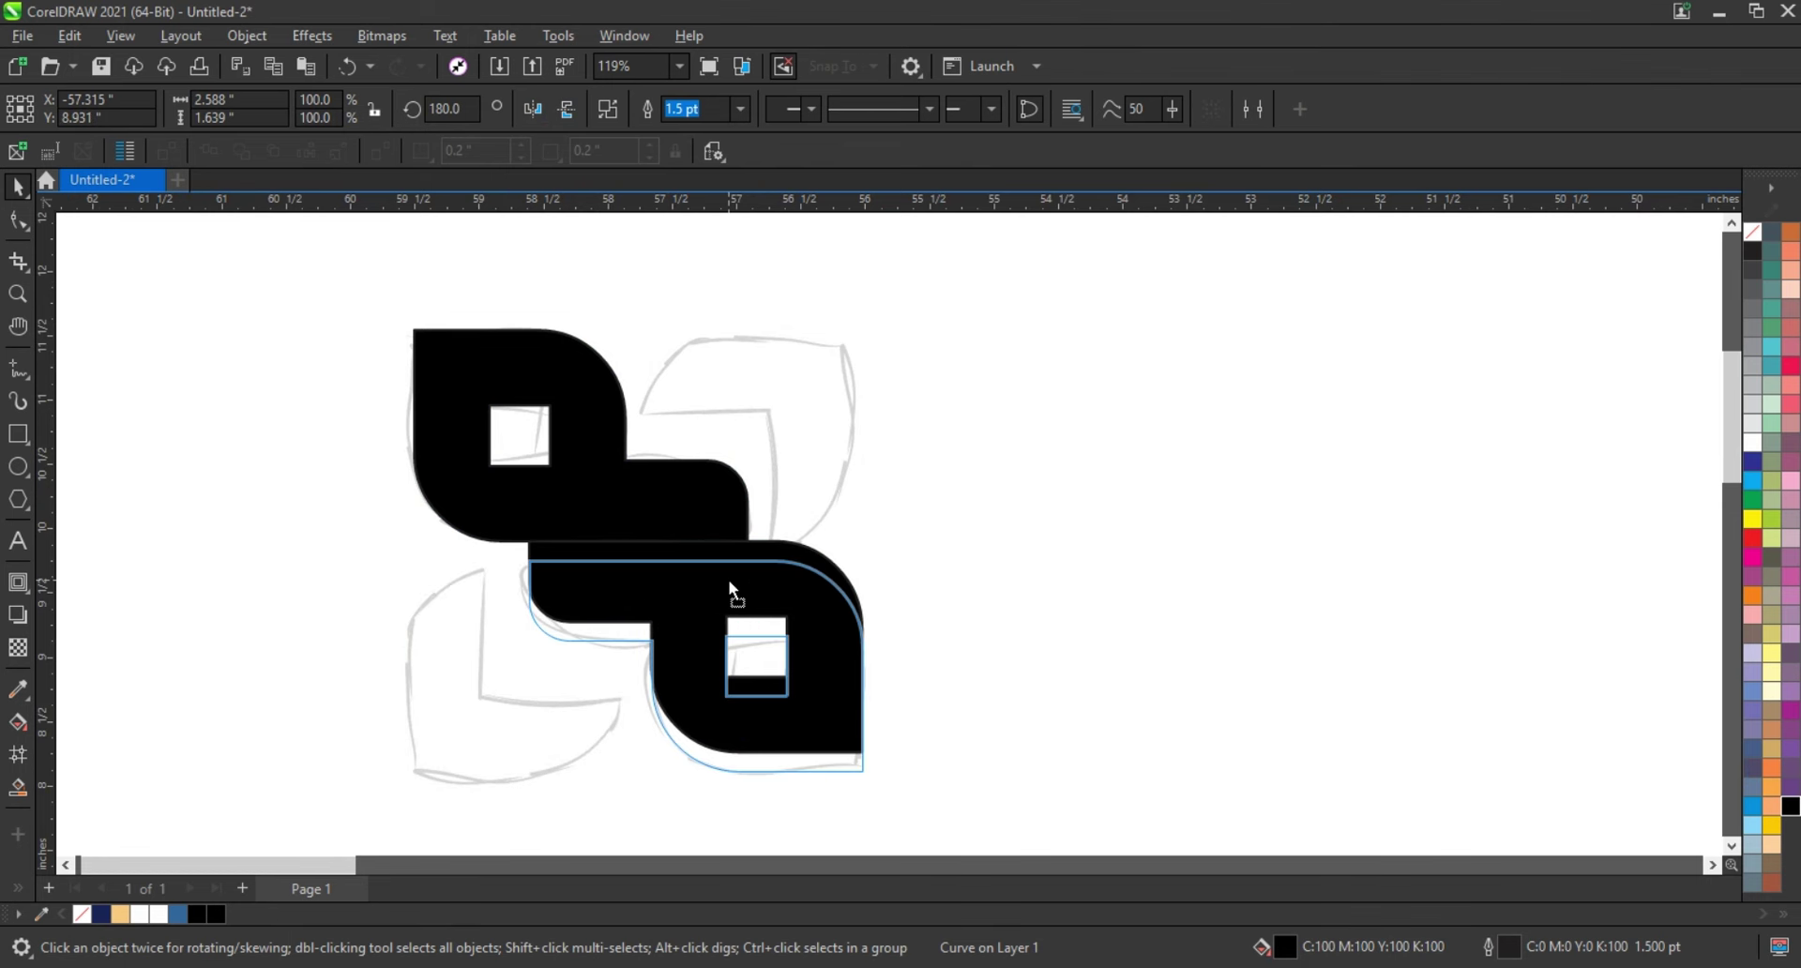
Deselect and zoom in on the two black pieces.
left_click(718, 531, "shift")
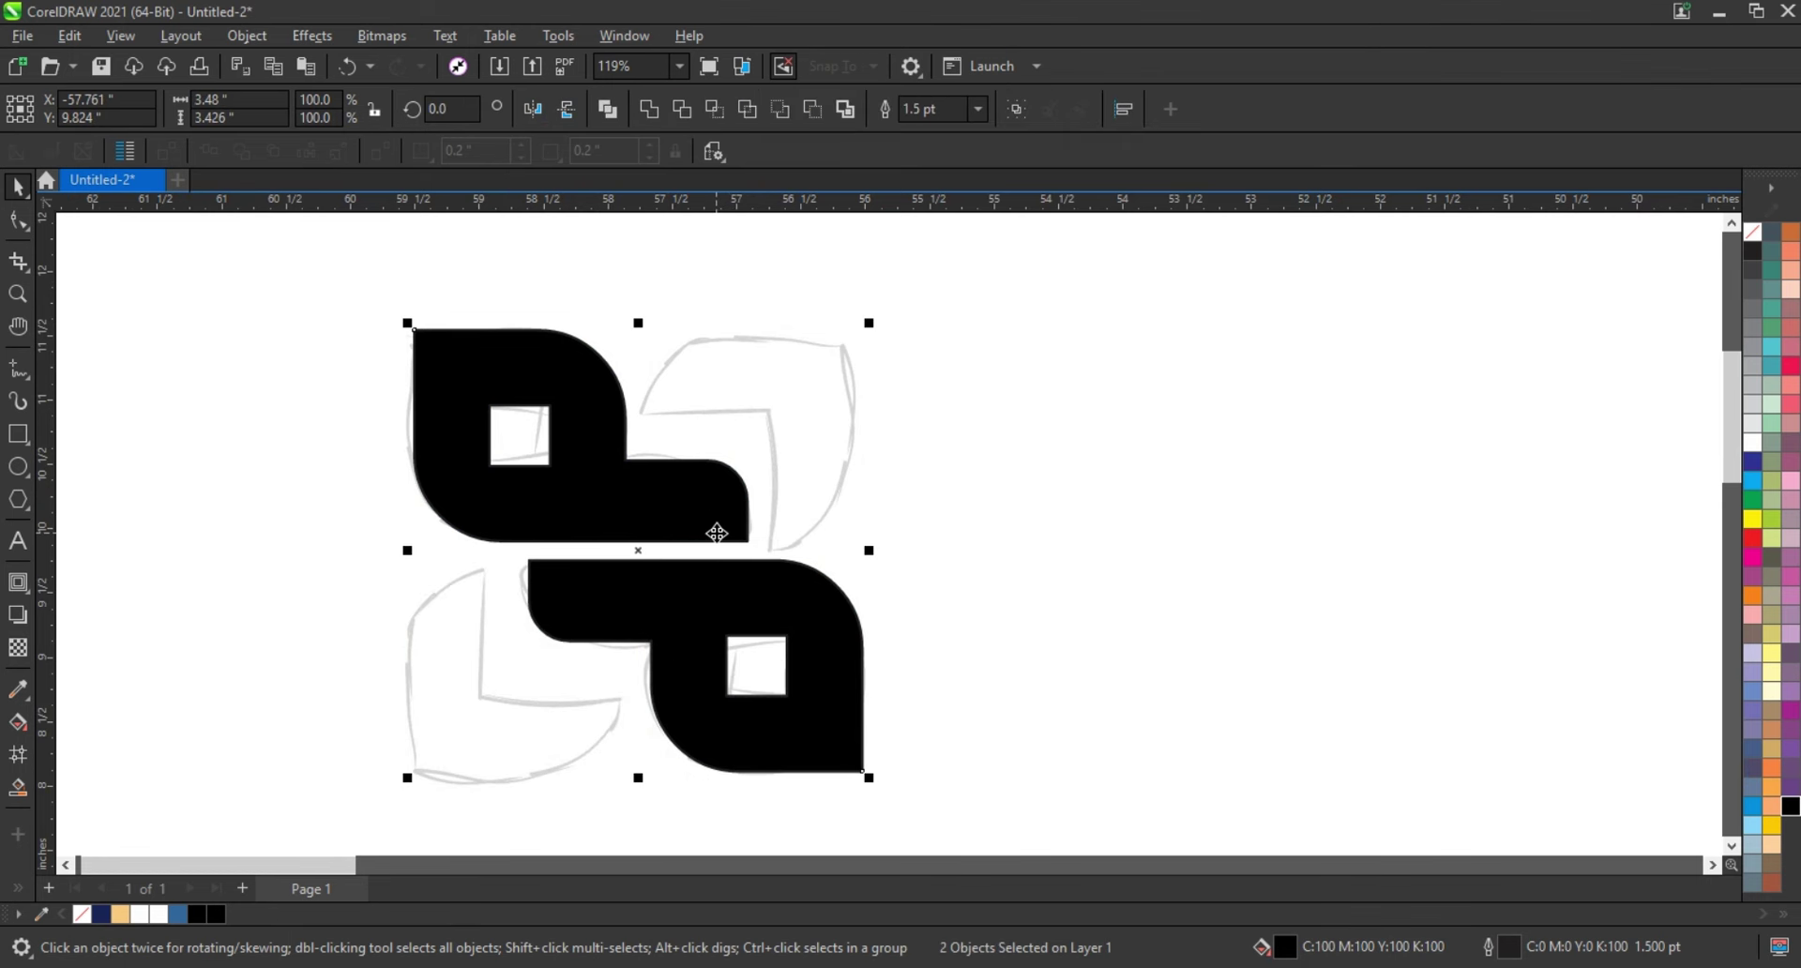
left_click(281, 412)
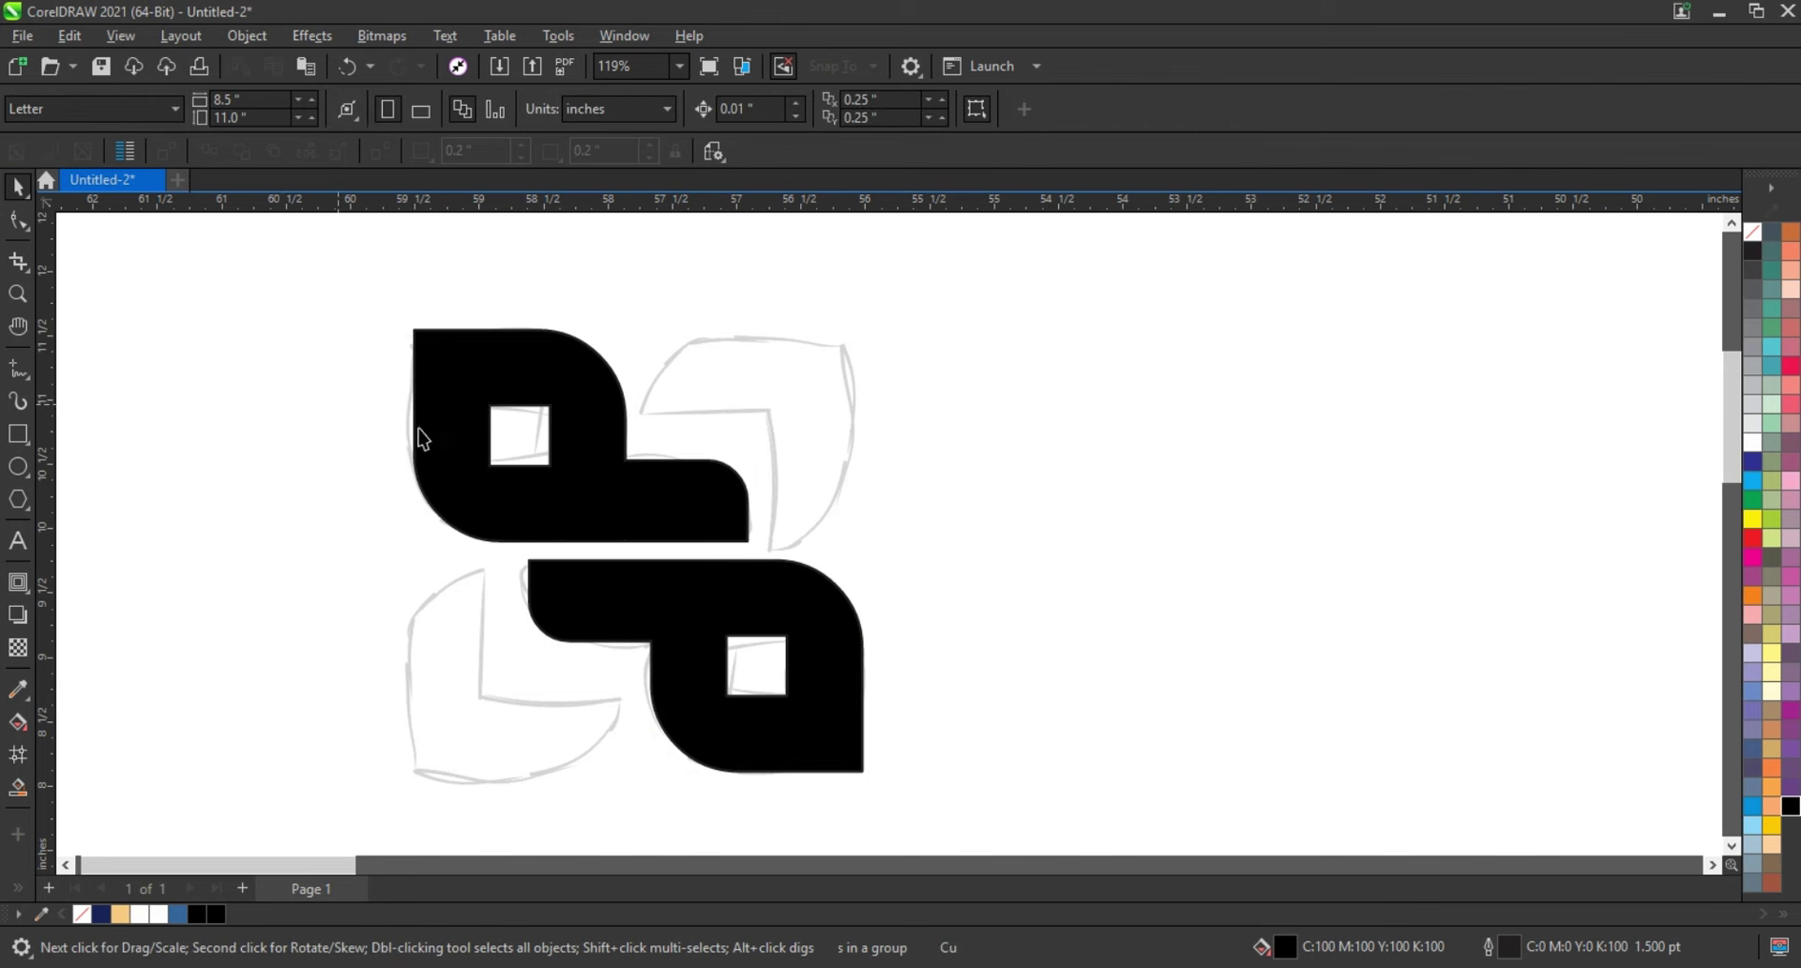
left_click(17, 294)
left_click_drag(402, 269, 1113, 670)
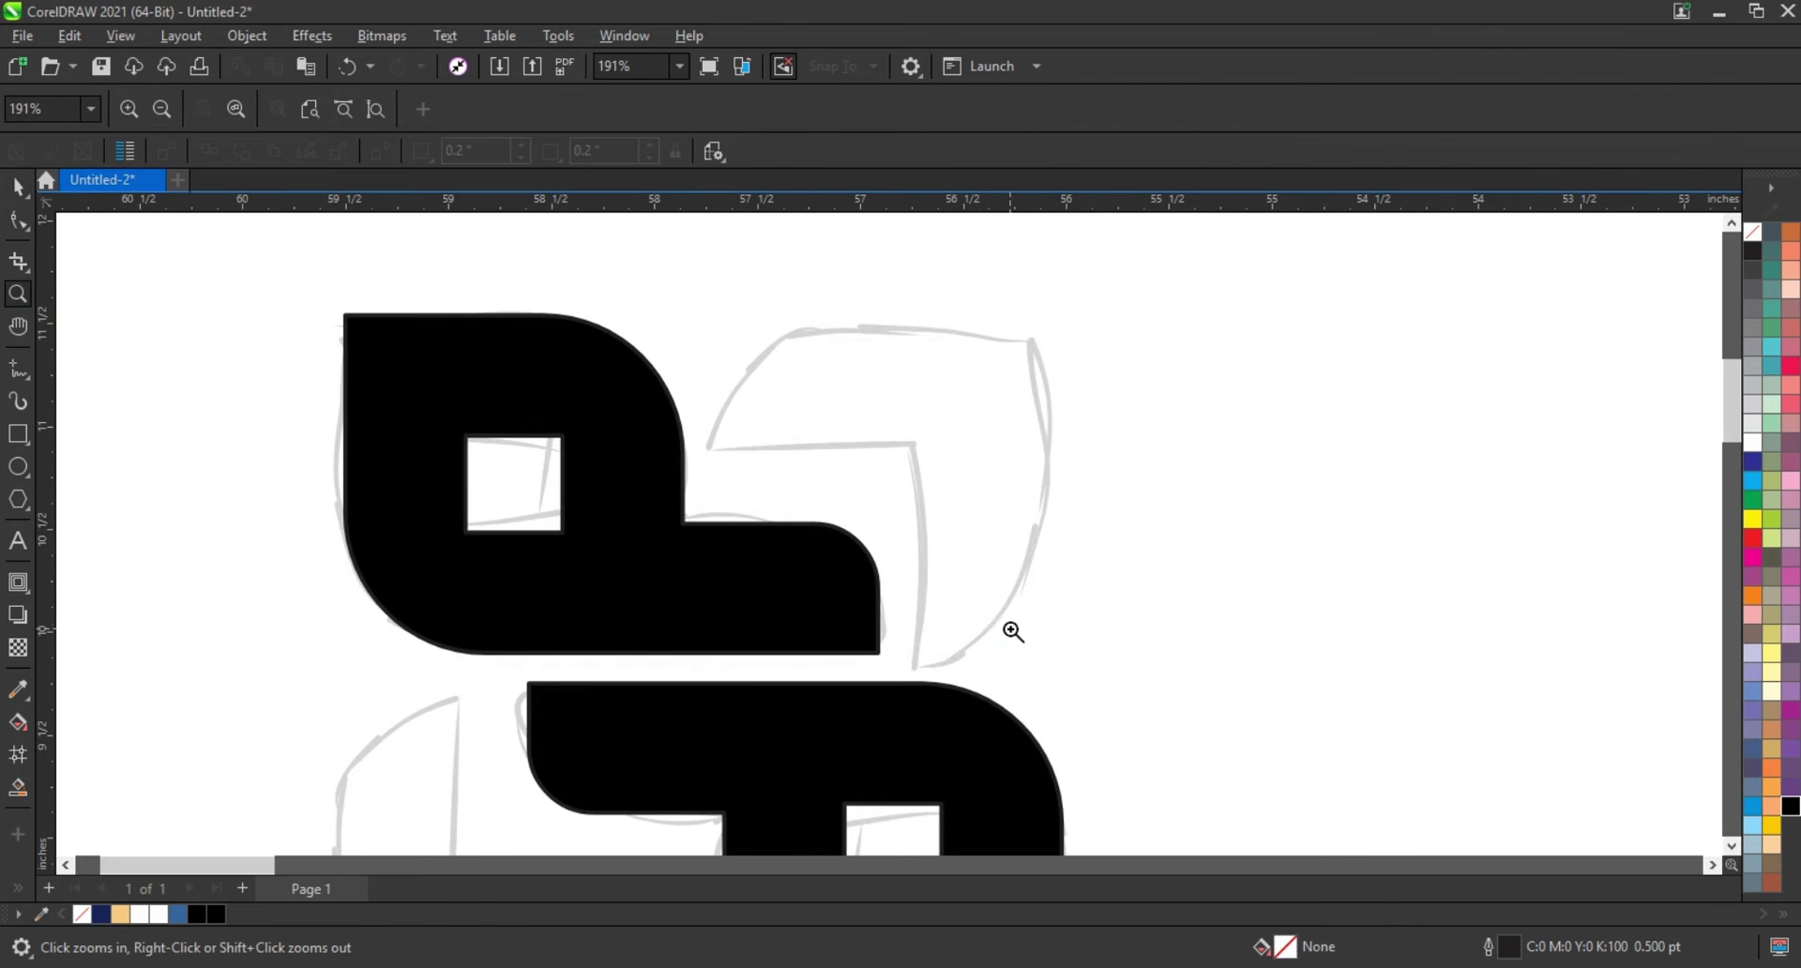
Draw a square over the sketch's top-right lobe.
left_click(15, 435)
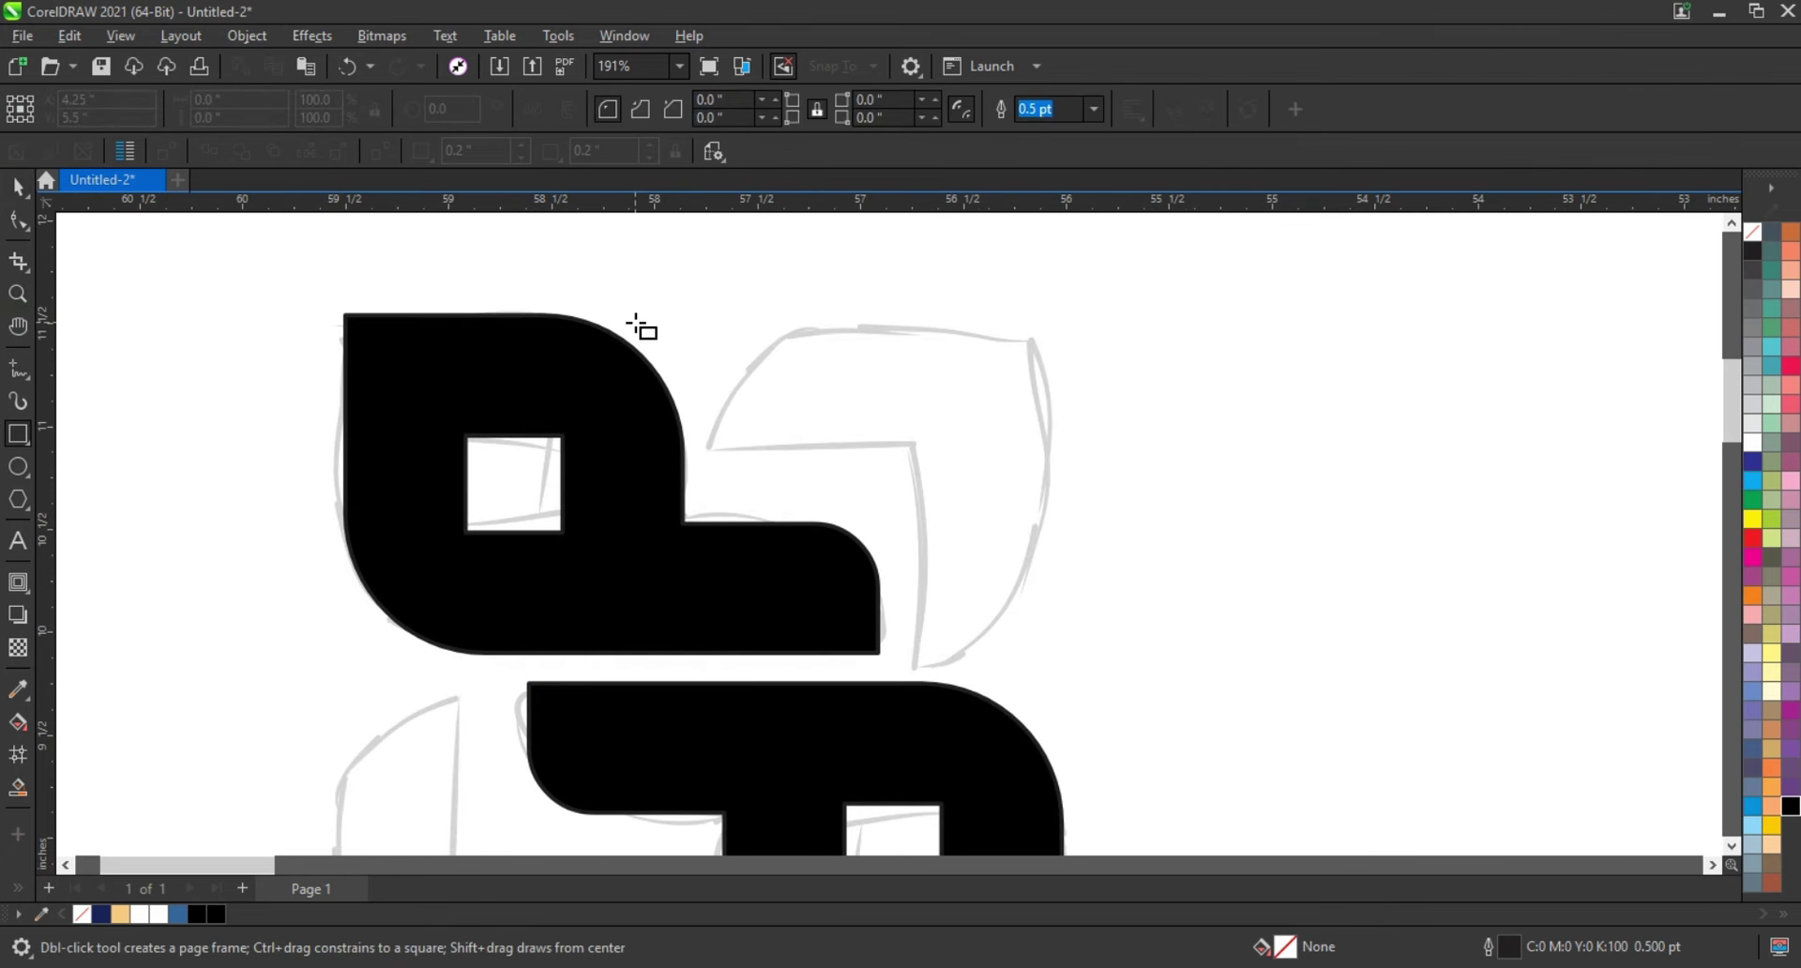
left_click_drag(635, 322, 927, 730)
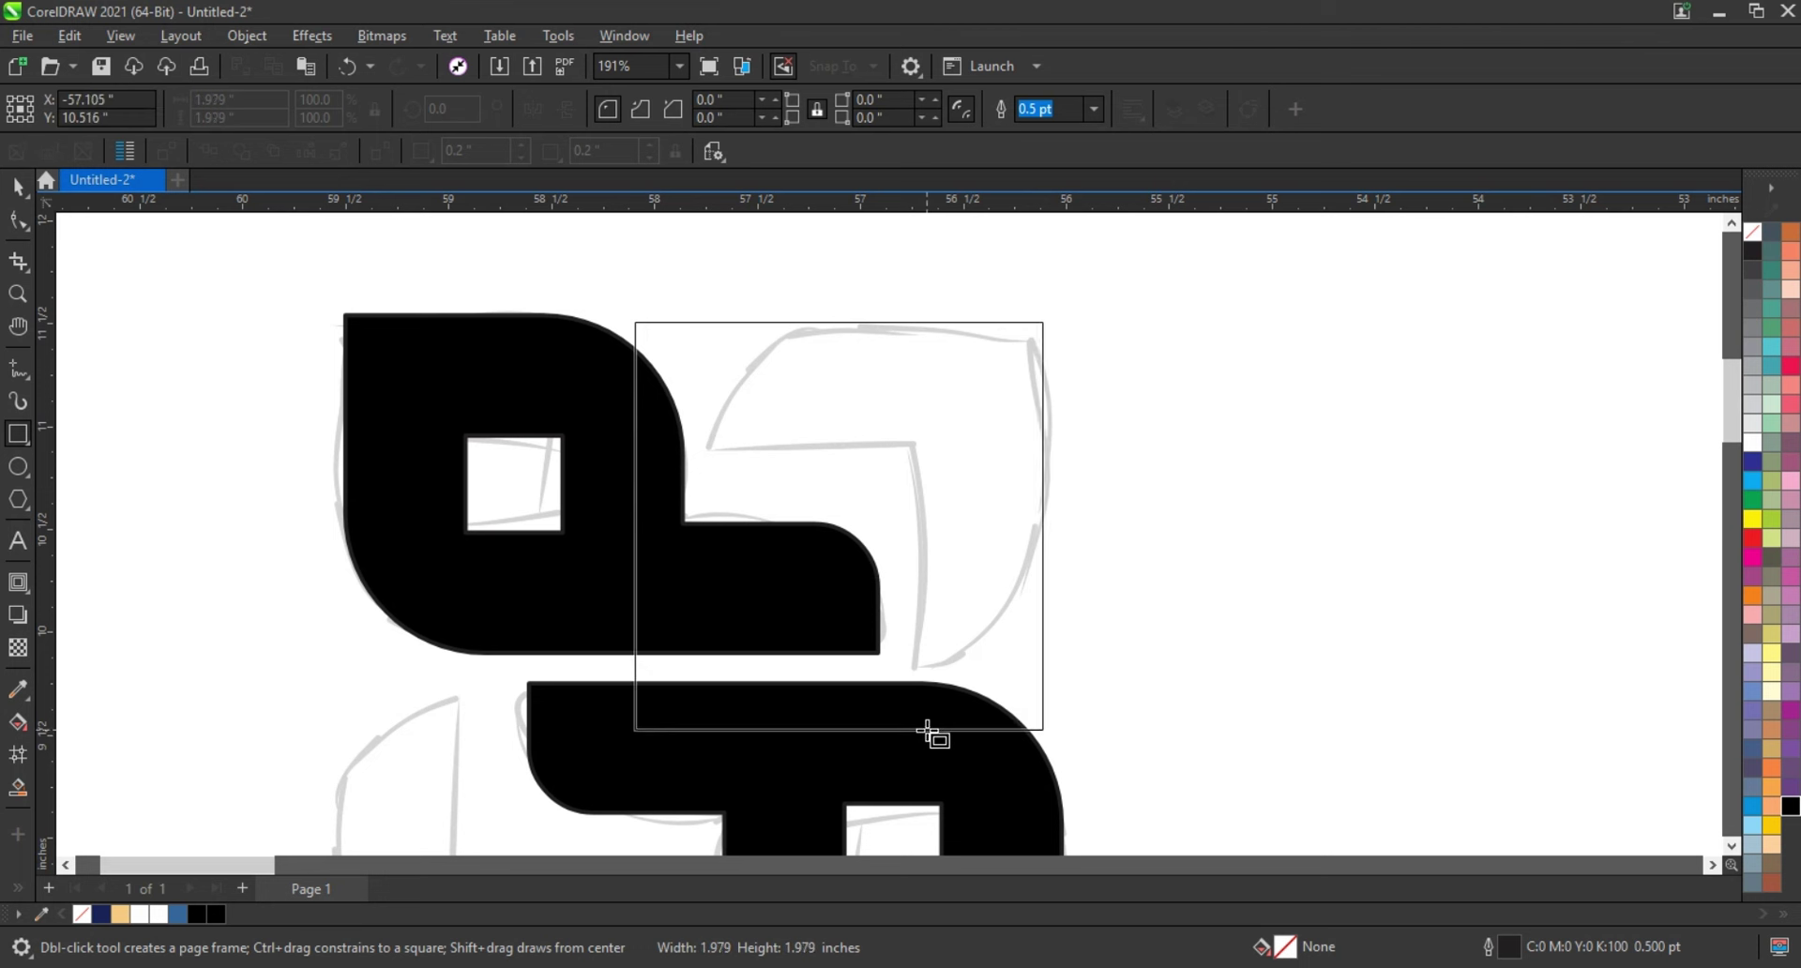
left_click_drag(927, 732, 937, 739)
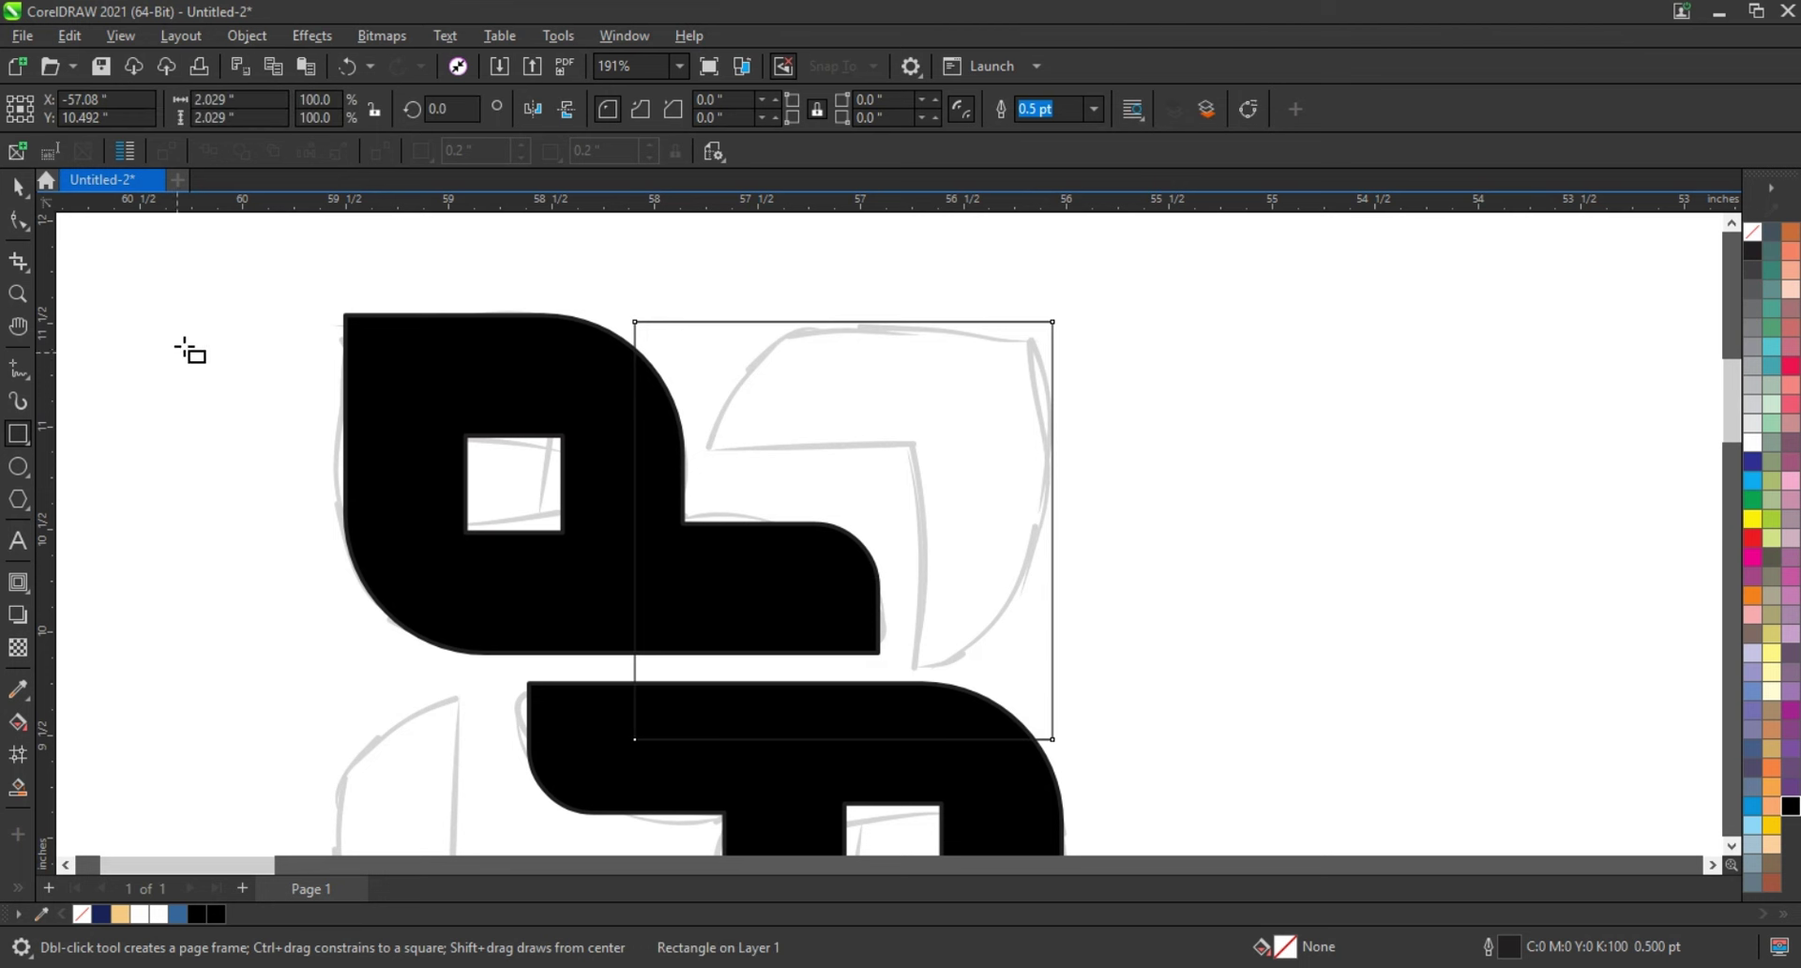
left_click(18, 220)
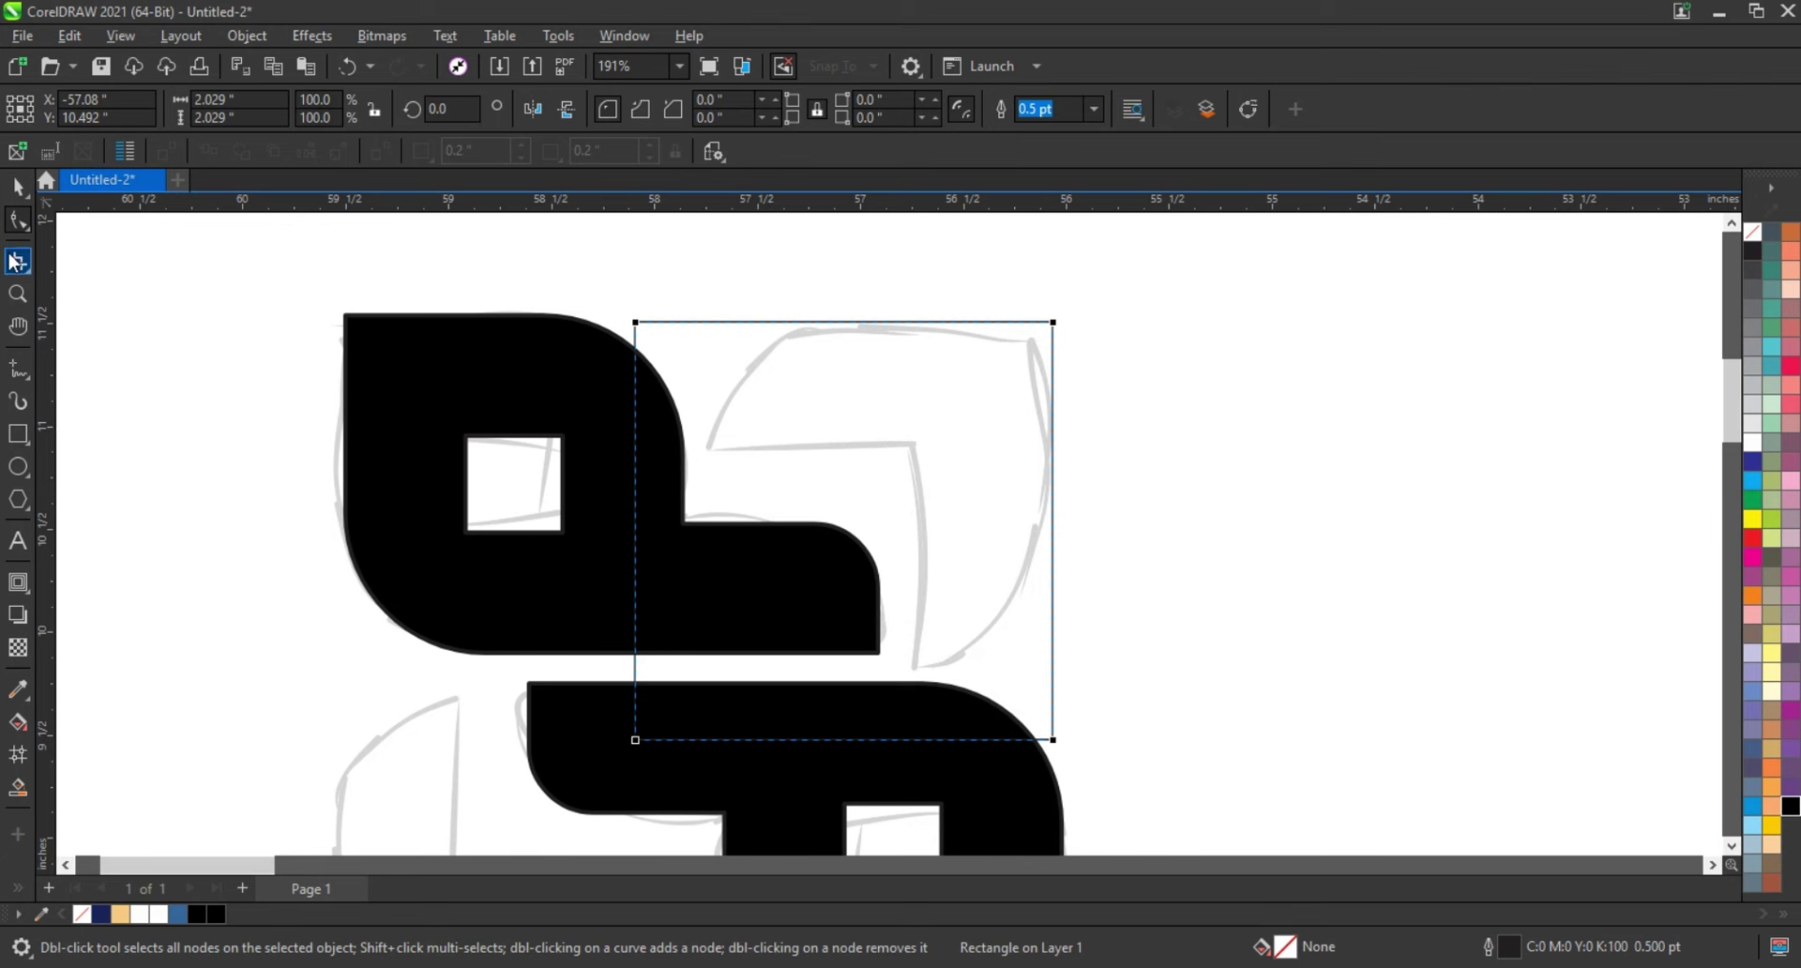
key("space")
Shrink the square to 1.646 inches so it fits the upper-right petal.
left_click_drag(631, 747, 697, 701)
left_click_drag(1058, 678, 1049, 673)
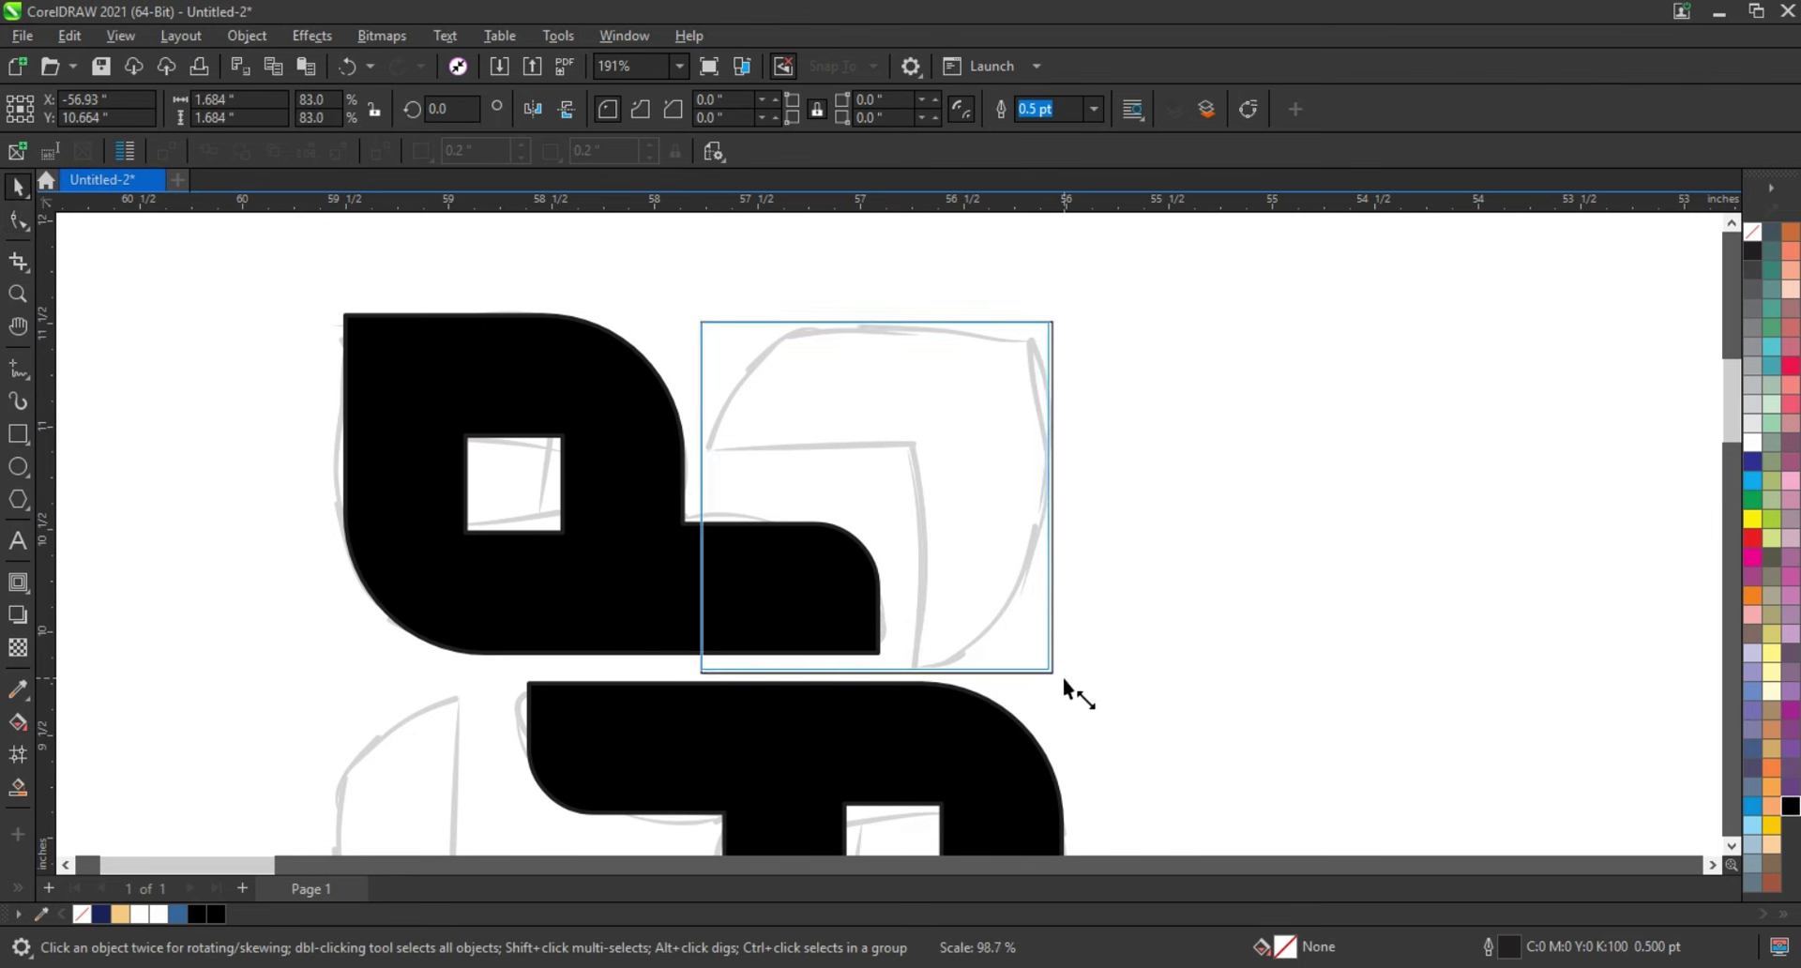
left_click(595, 387, "shift")
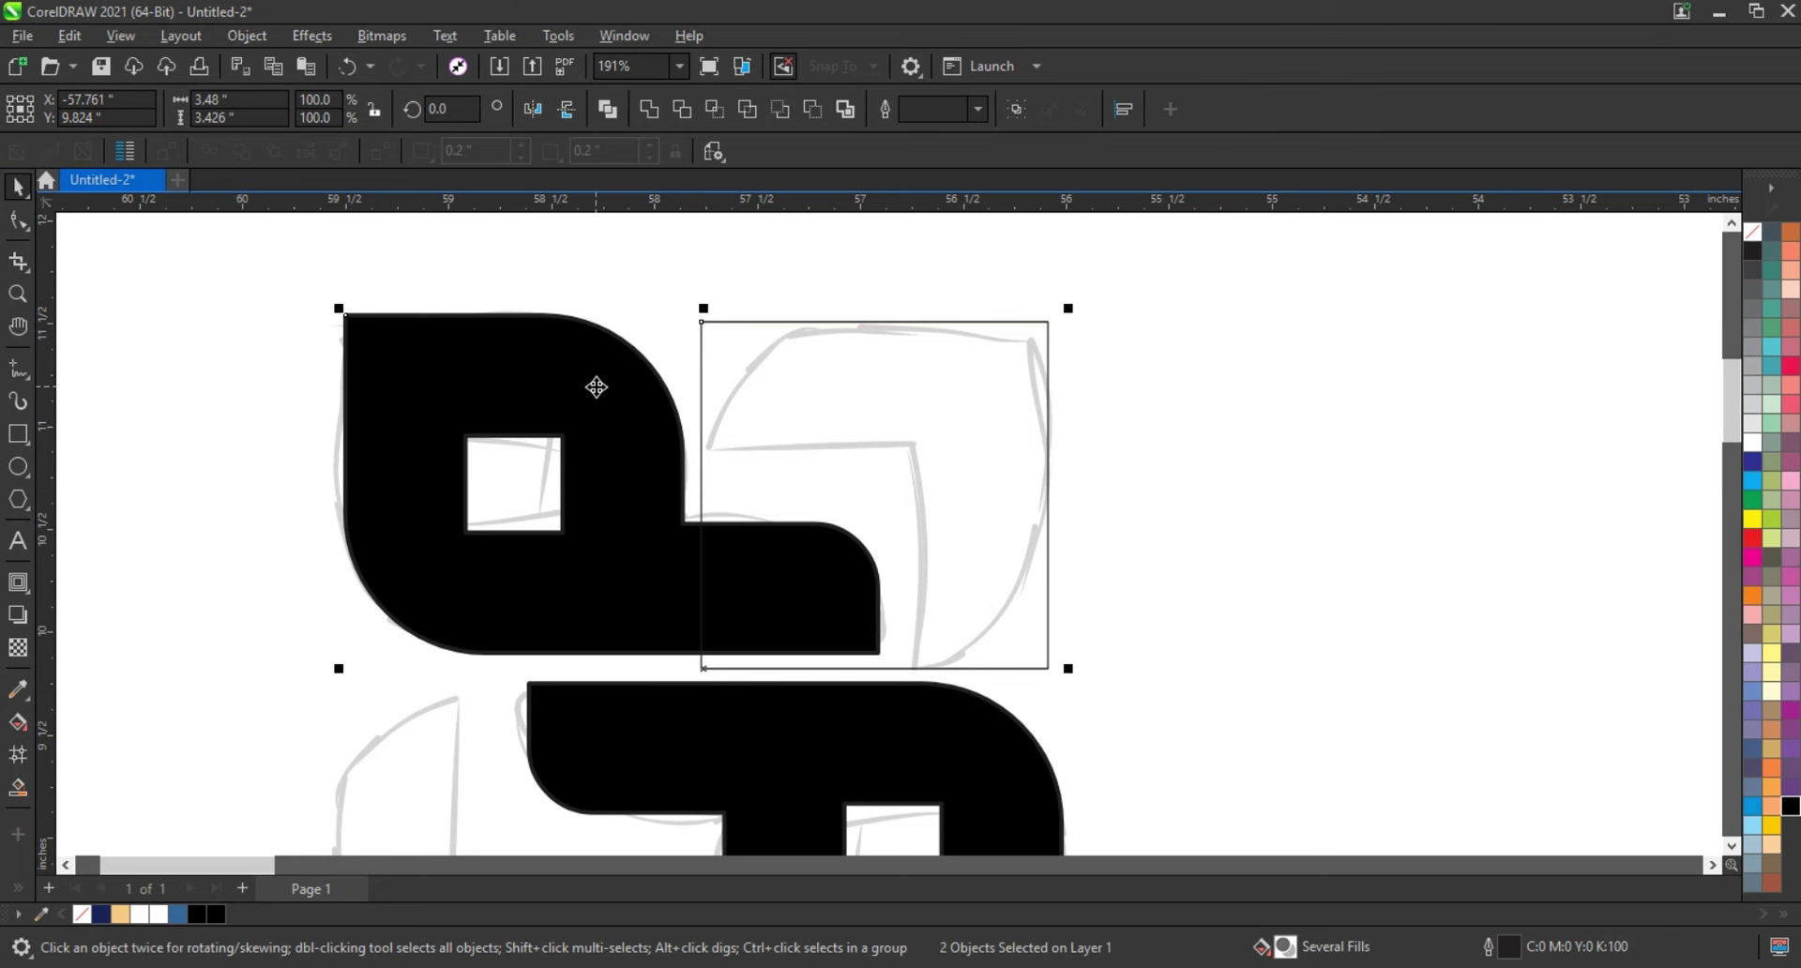
left_click(880, 441)
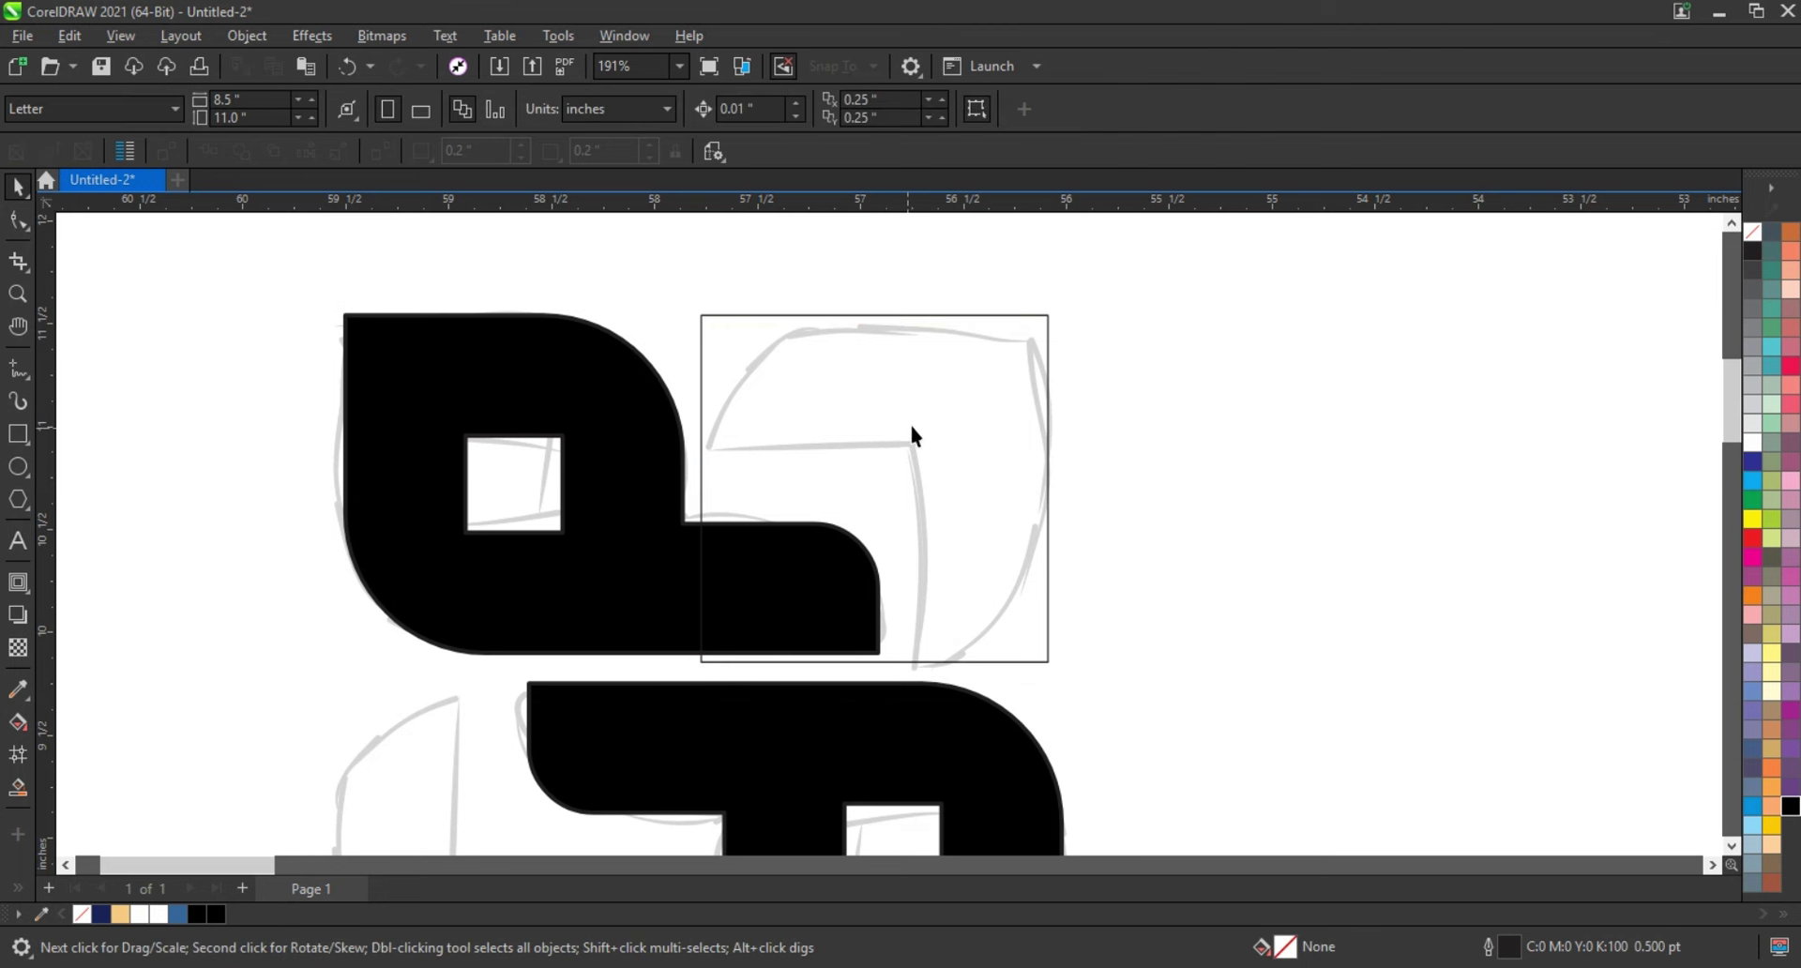
left_click(918, 470)
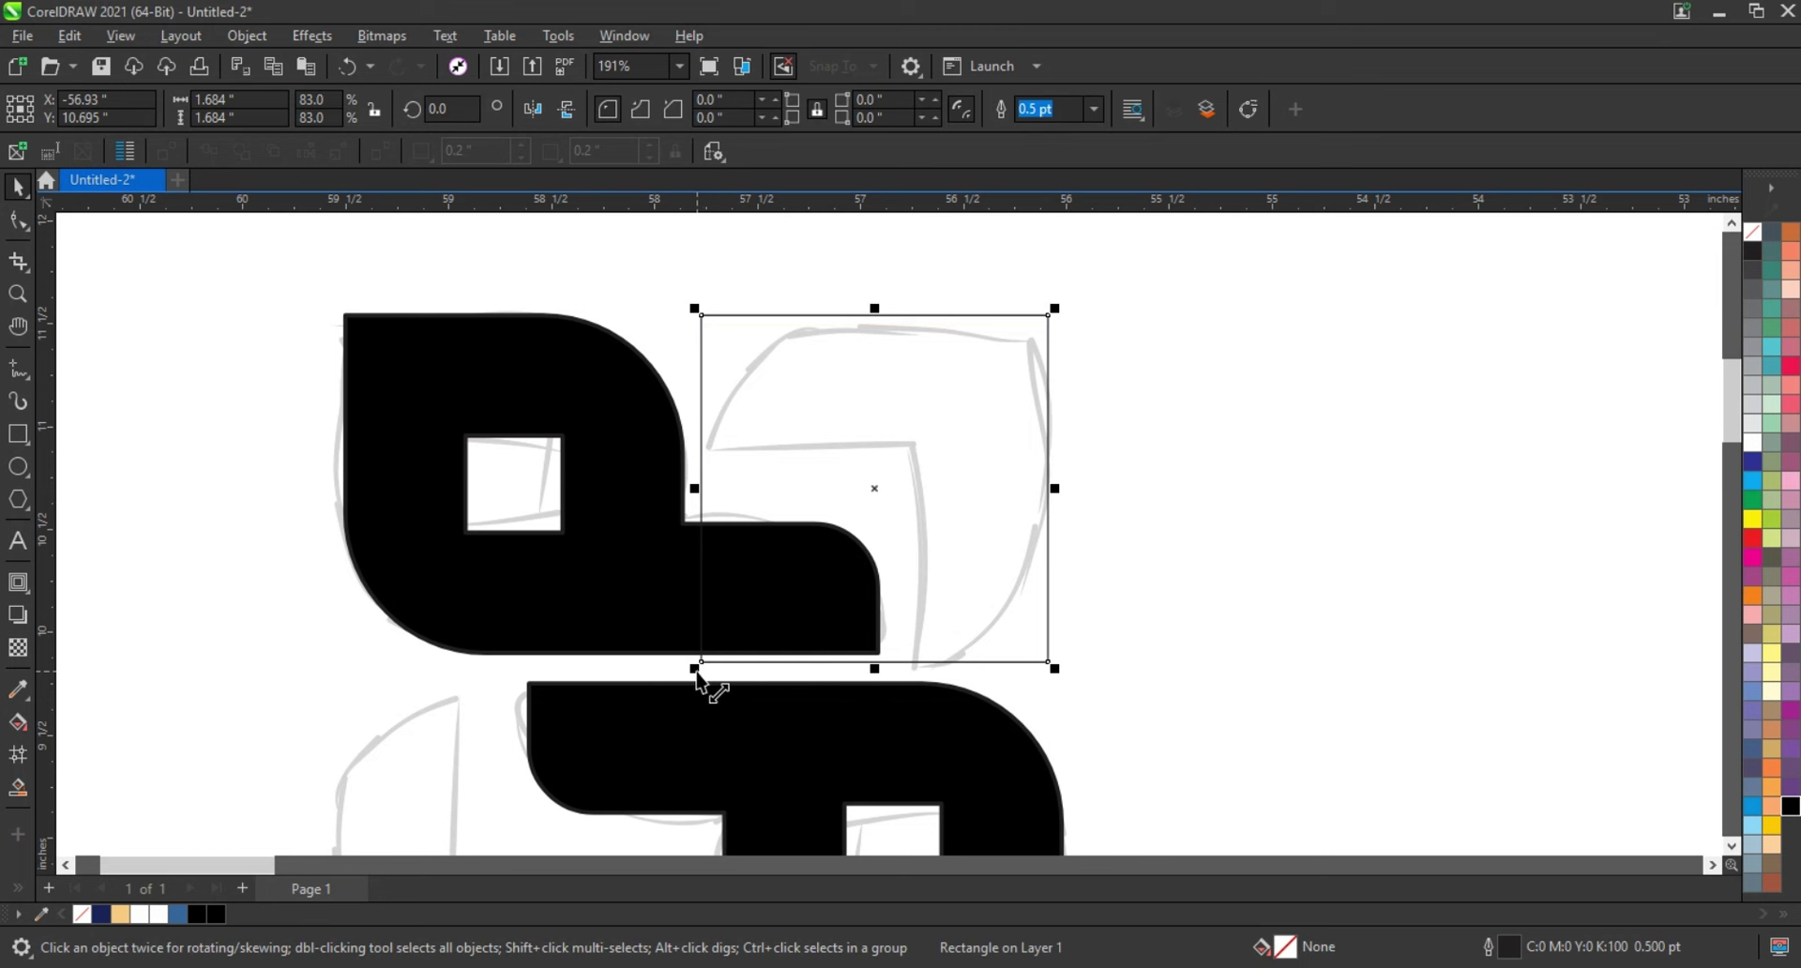
left_click_drag(695, 669, 702, 661)
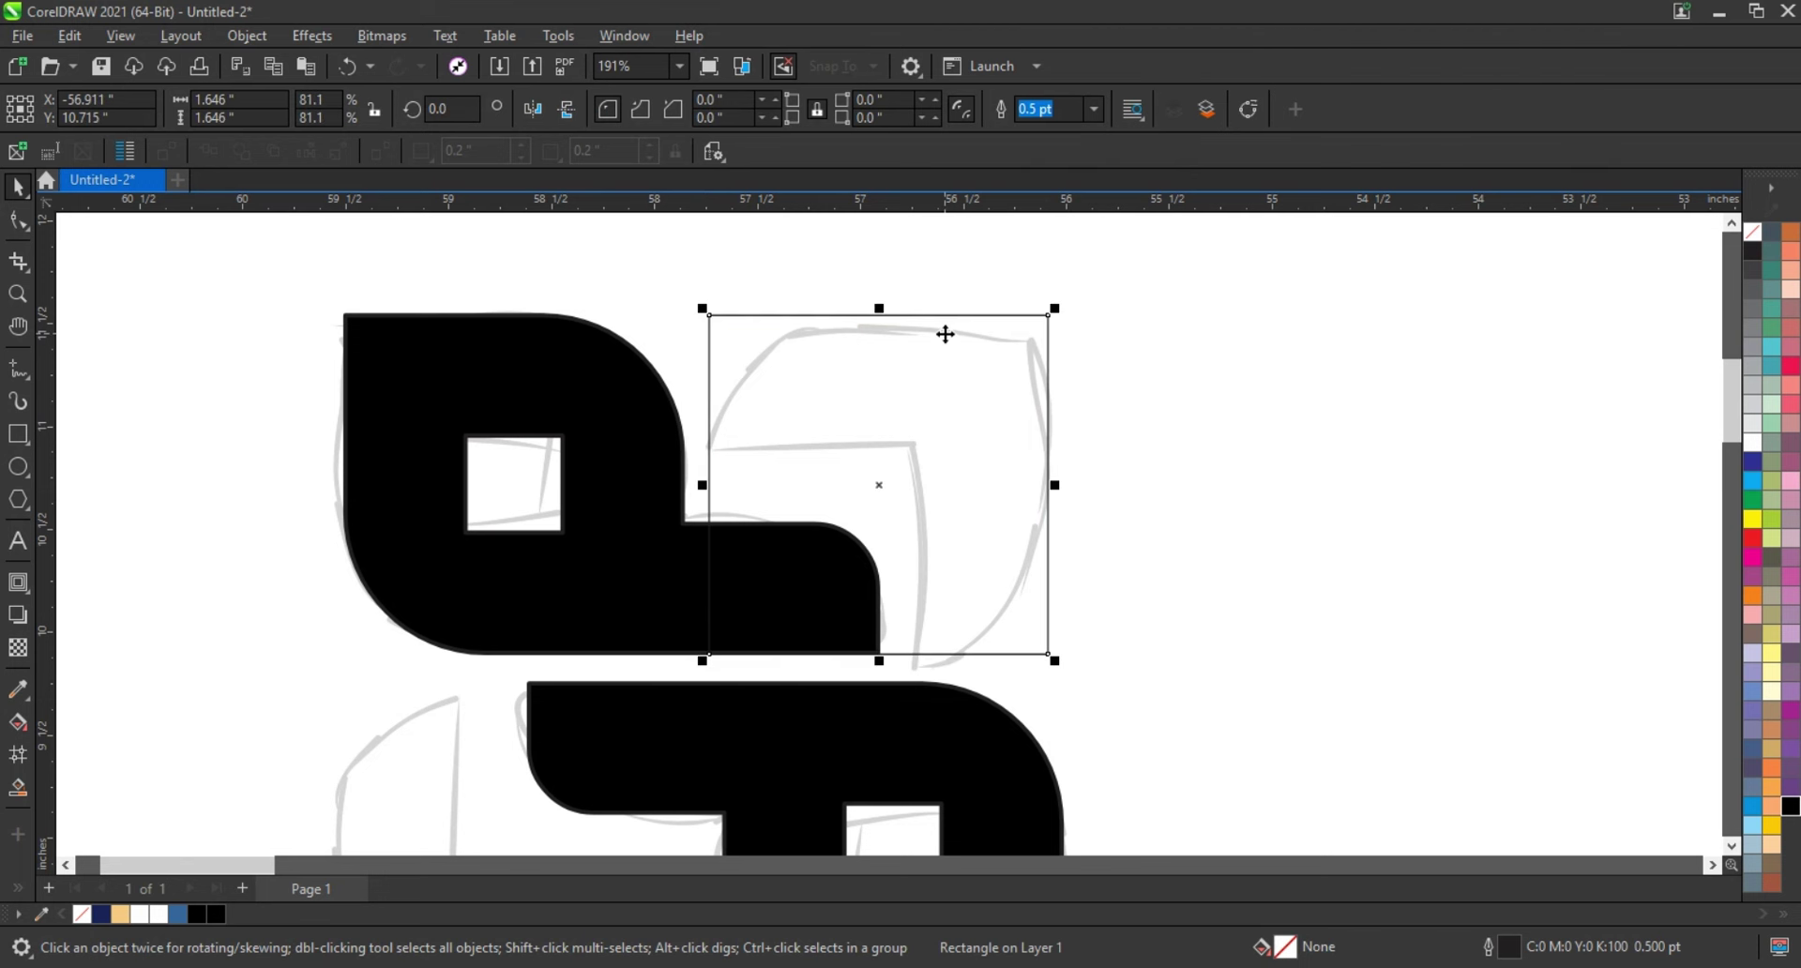
left_click(19, 220)
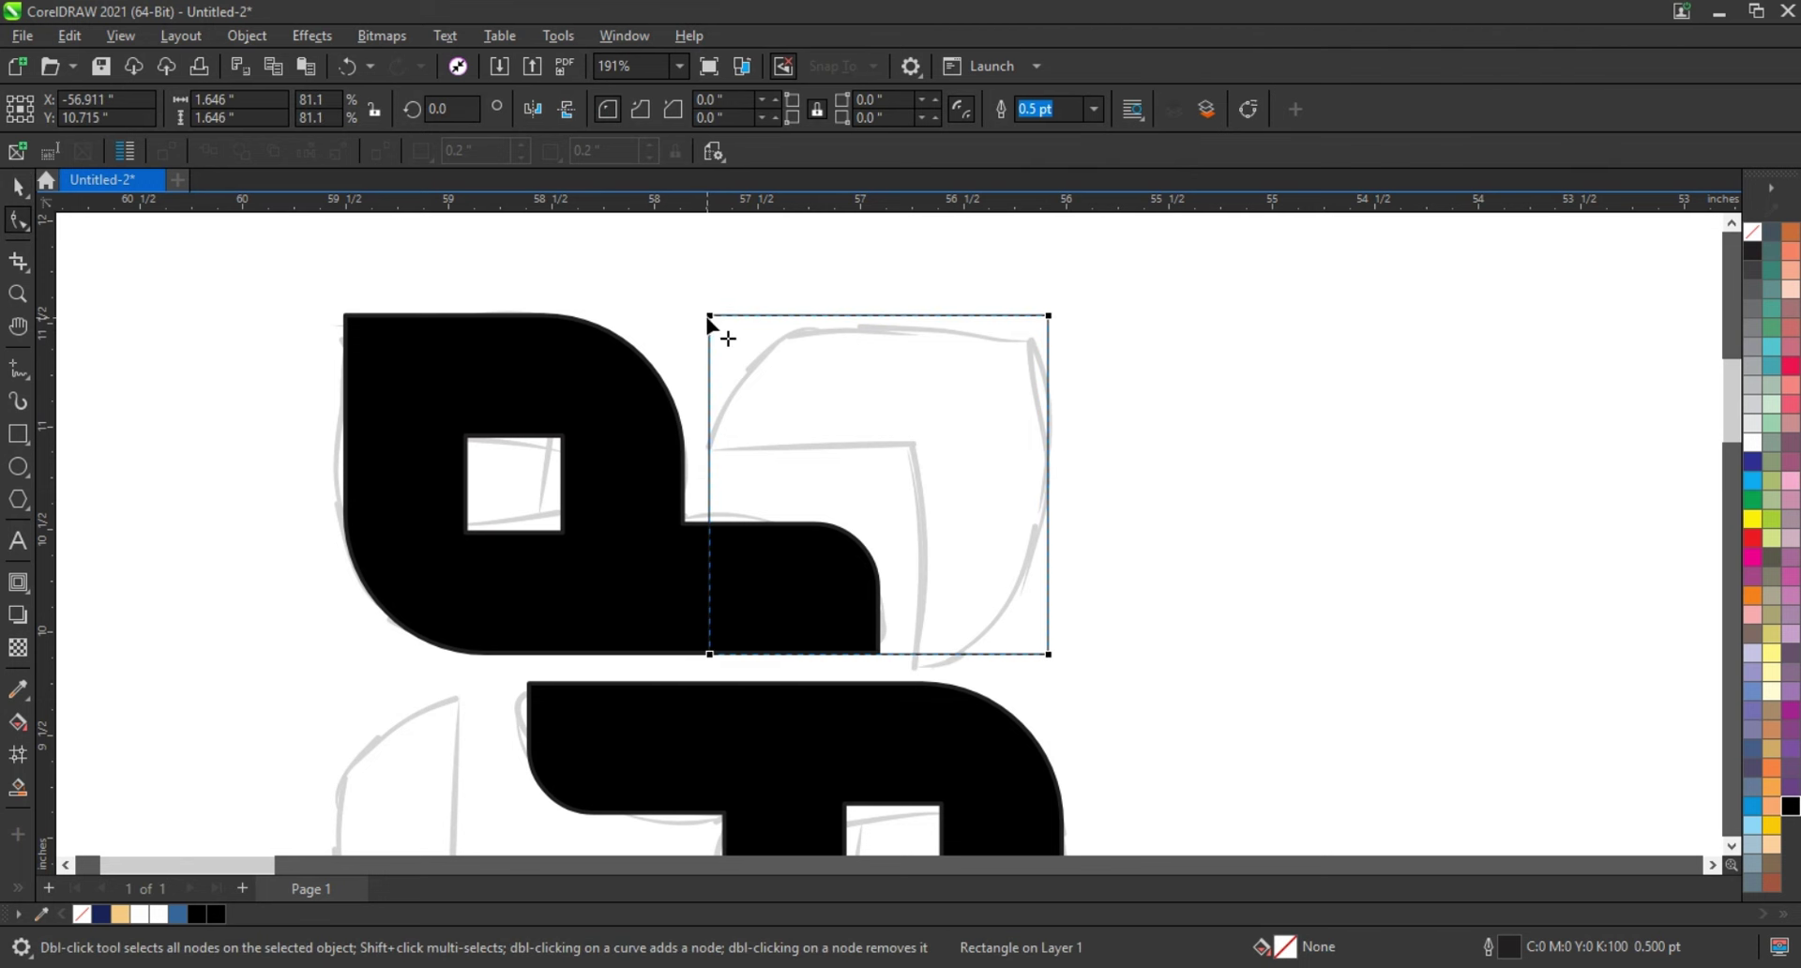
Round the square's corners to 0.72 inch, keeping the bottom-left corner sharp.
mouse_move(673, 441)
left_mouse_down()
mouse_move(713, 329)
mouse_move(616, 460)
left_mouse_up()
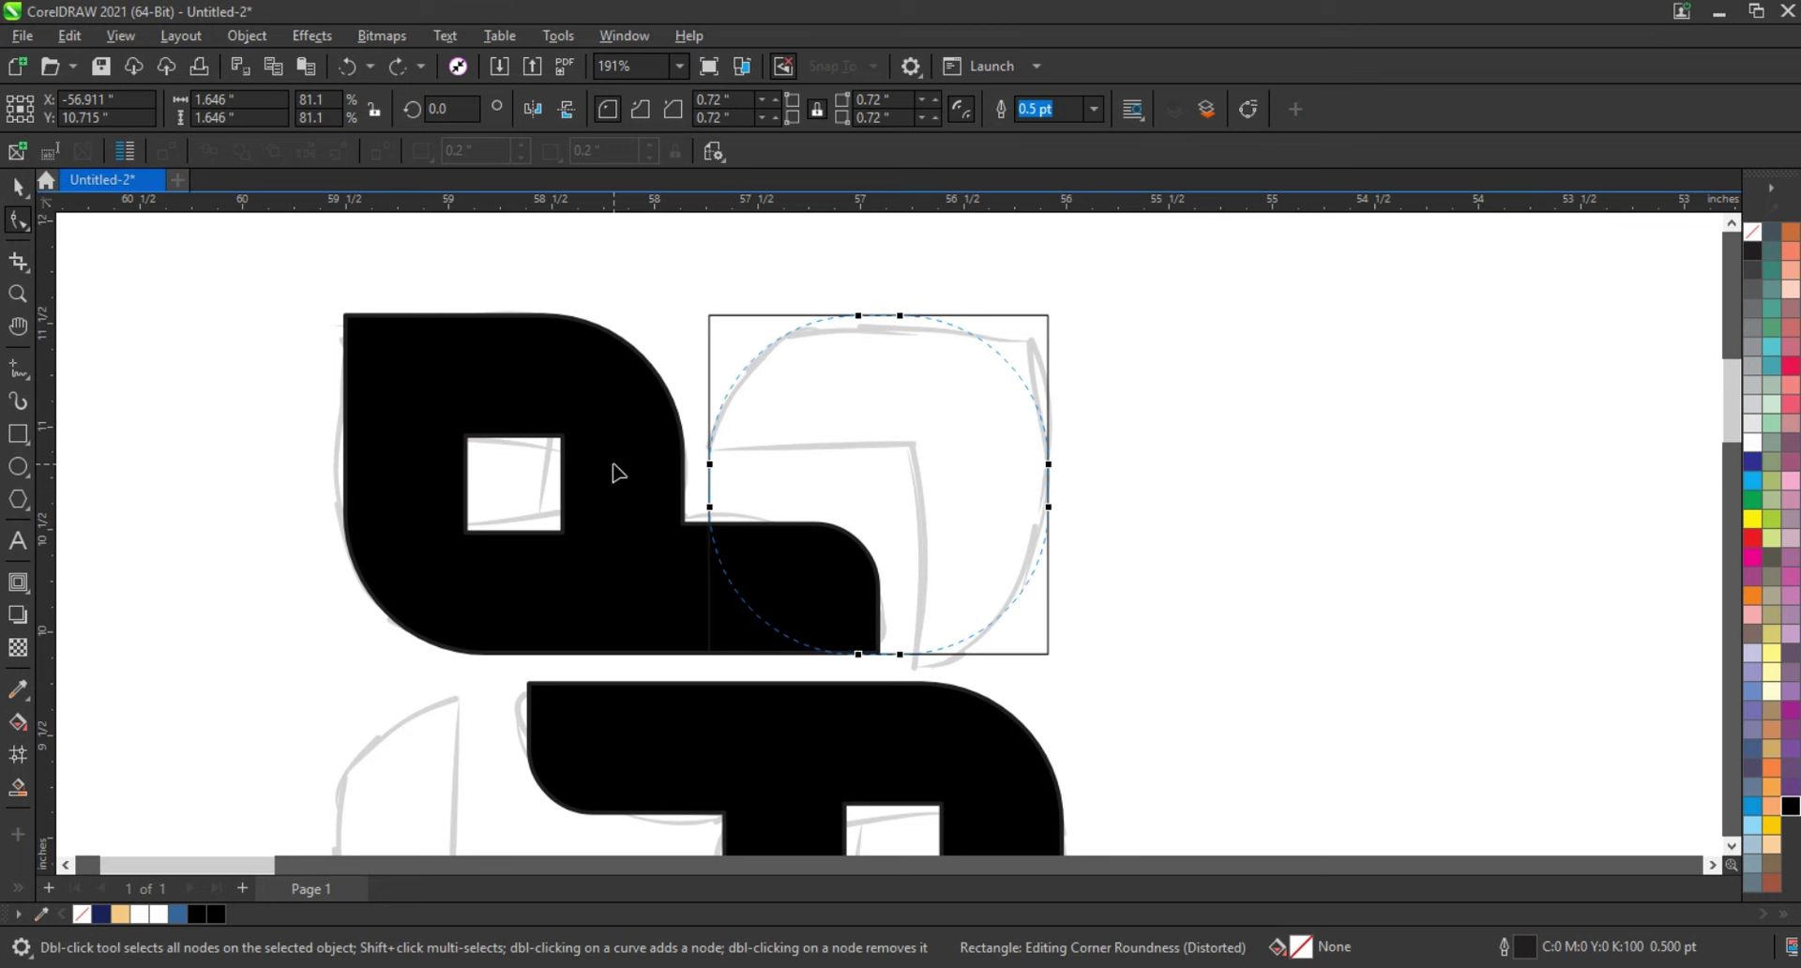
left_click_drag(619, 469, 616, 472)
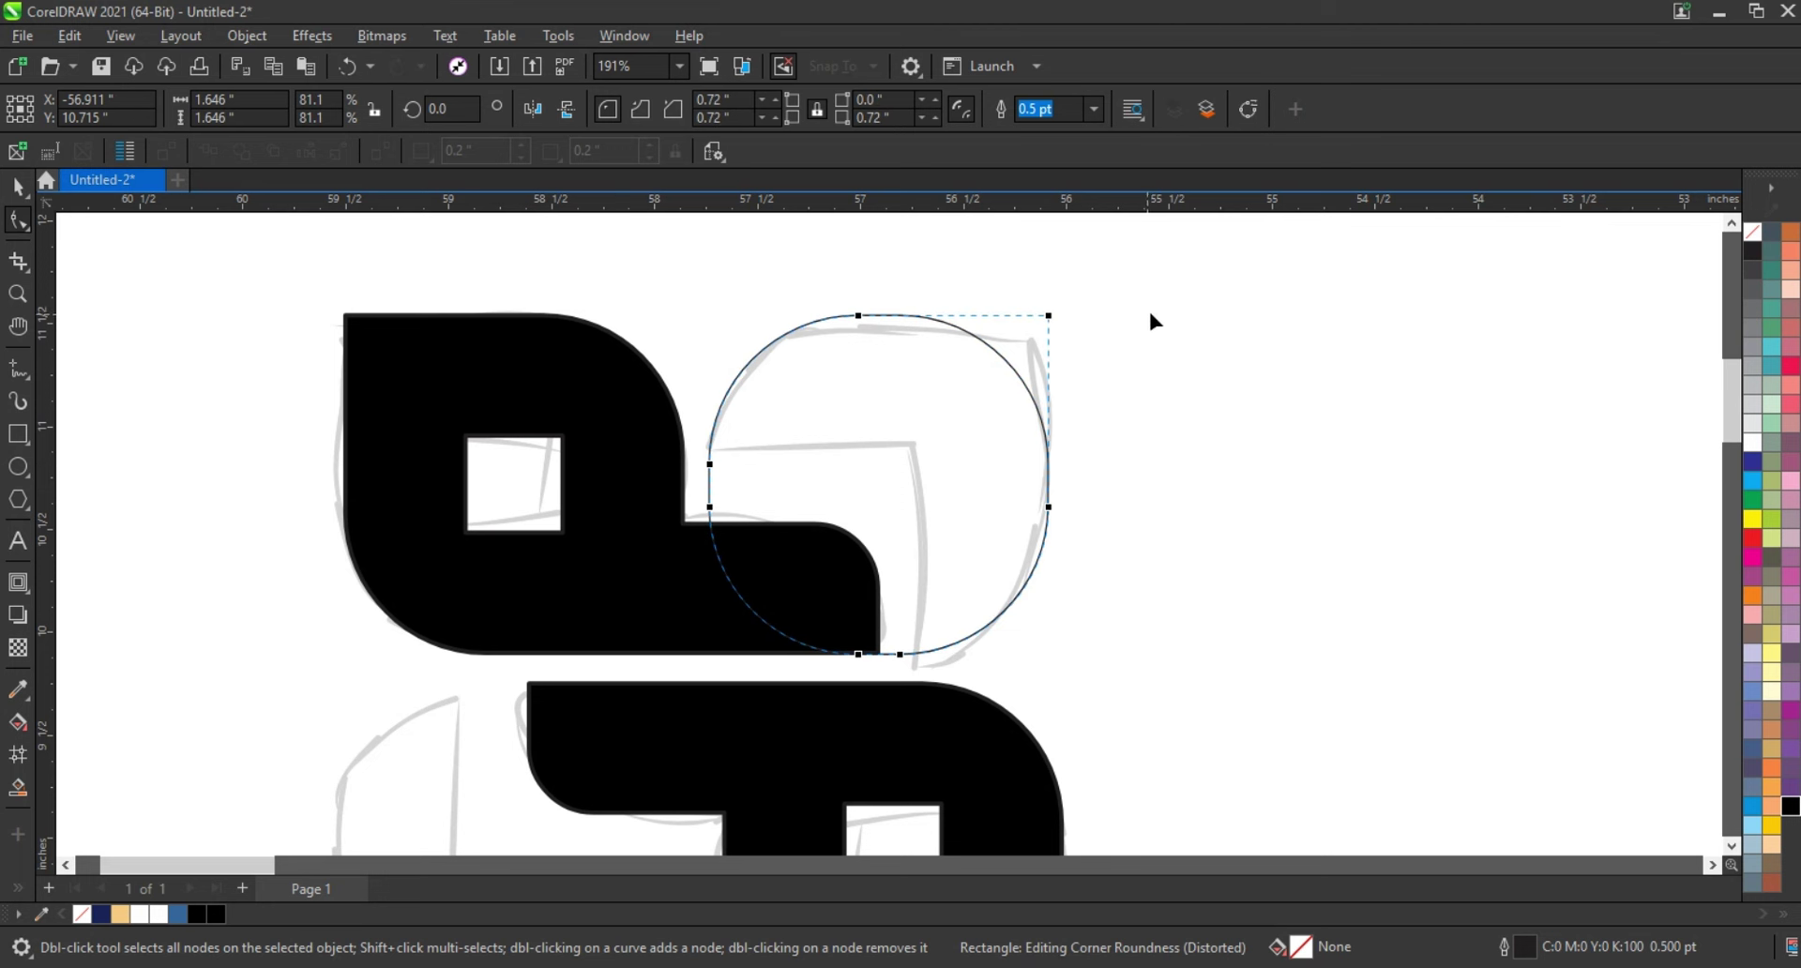
left_click_drag(859, 659, 545, 672)
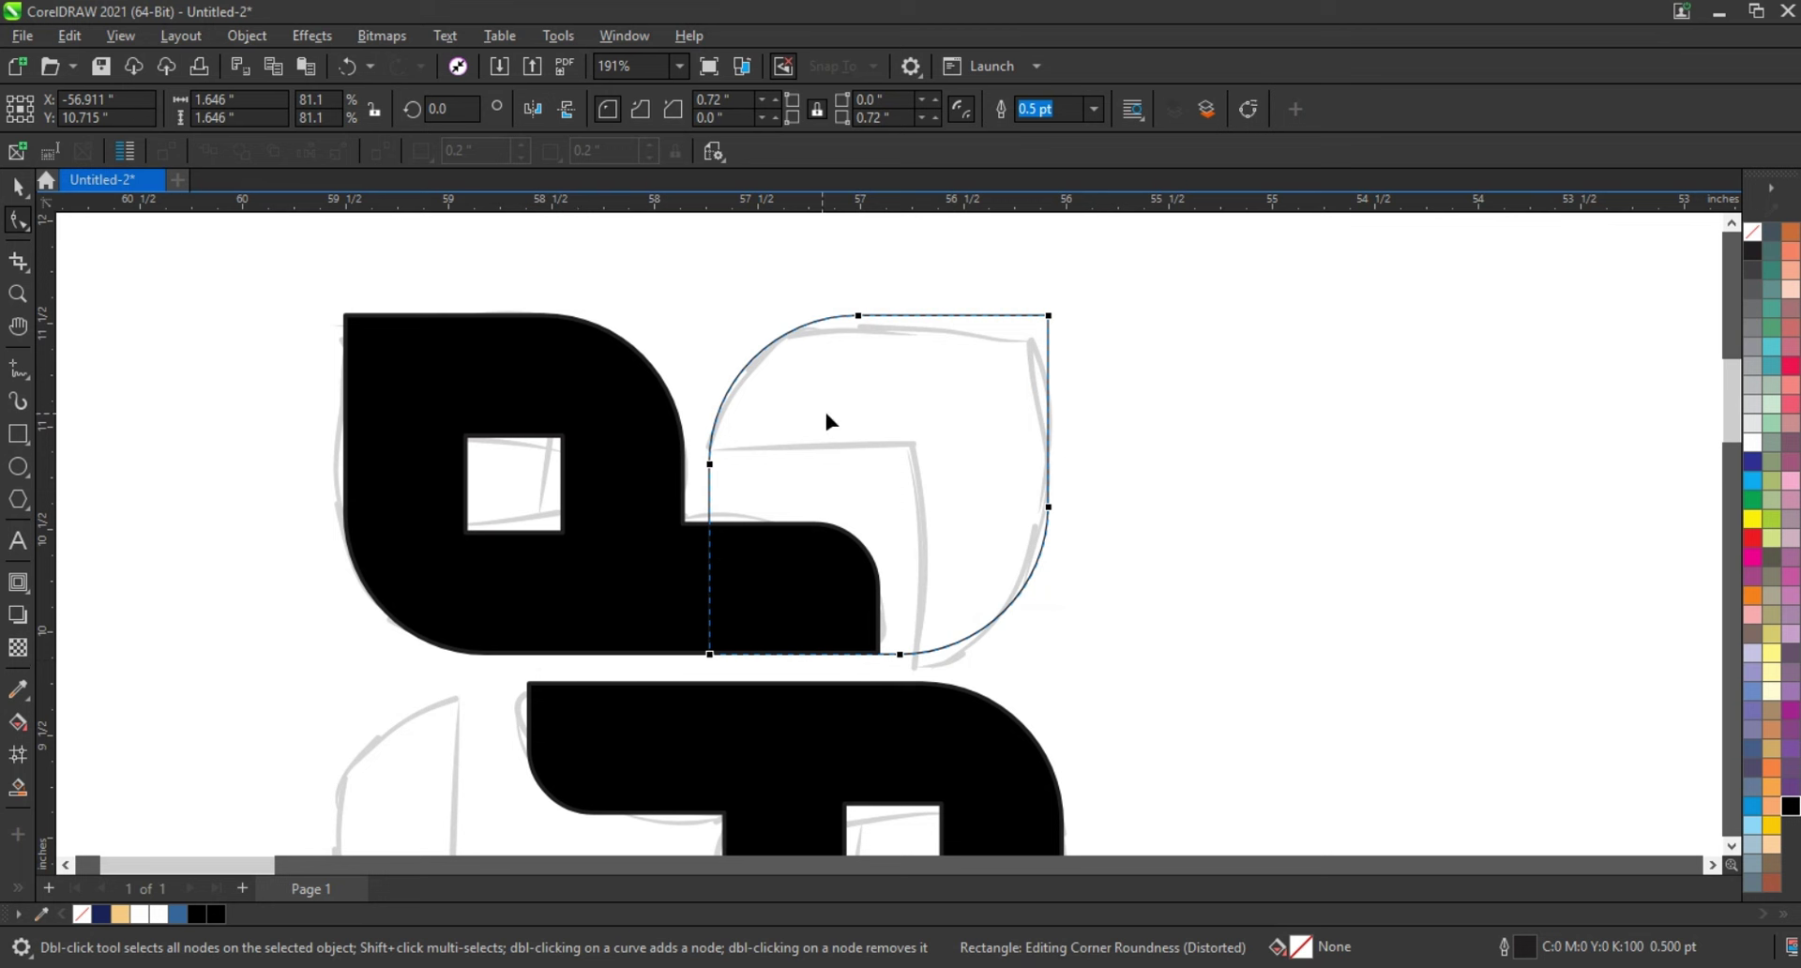
Drop a copy of the rounded shape down-left with its top-left corner sharp.
left_click(17, 185)
left_click_drag(933, 423, 819, 553)
key("F10")
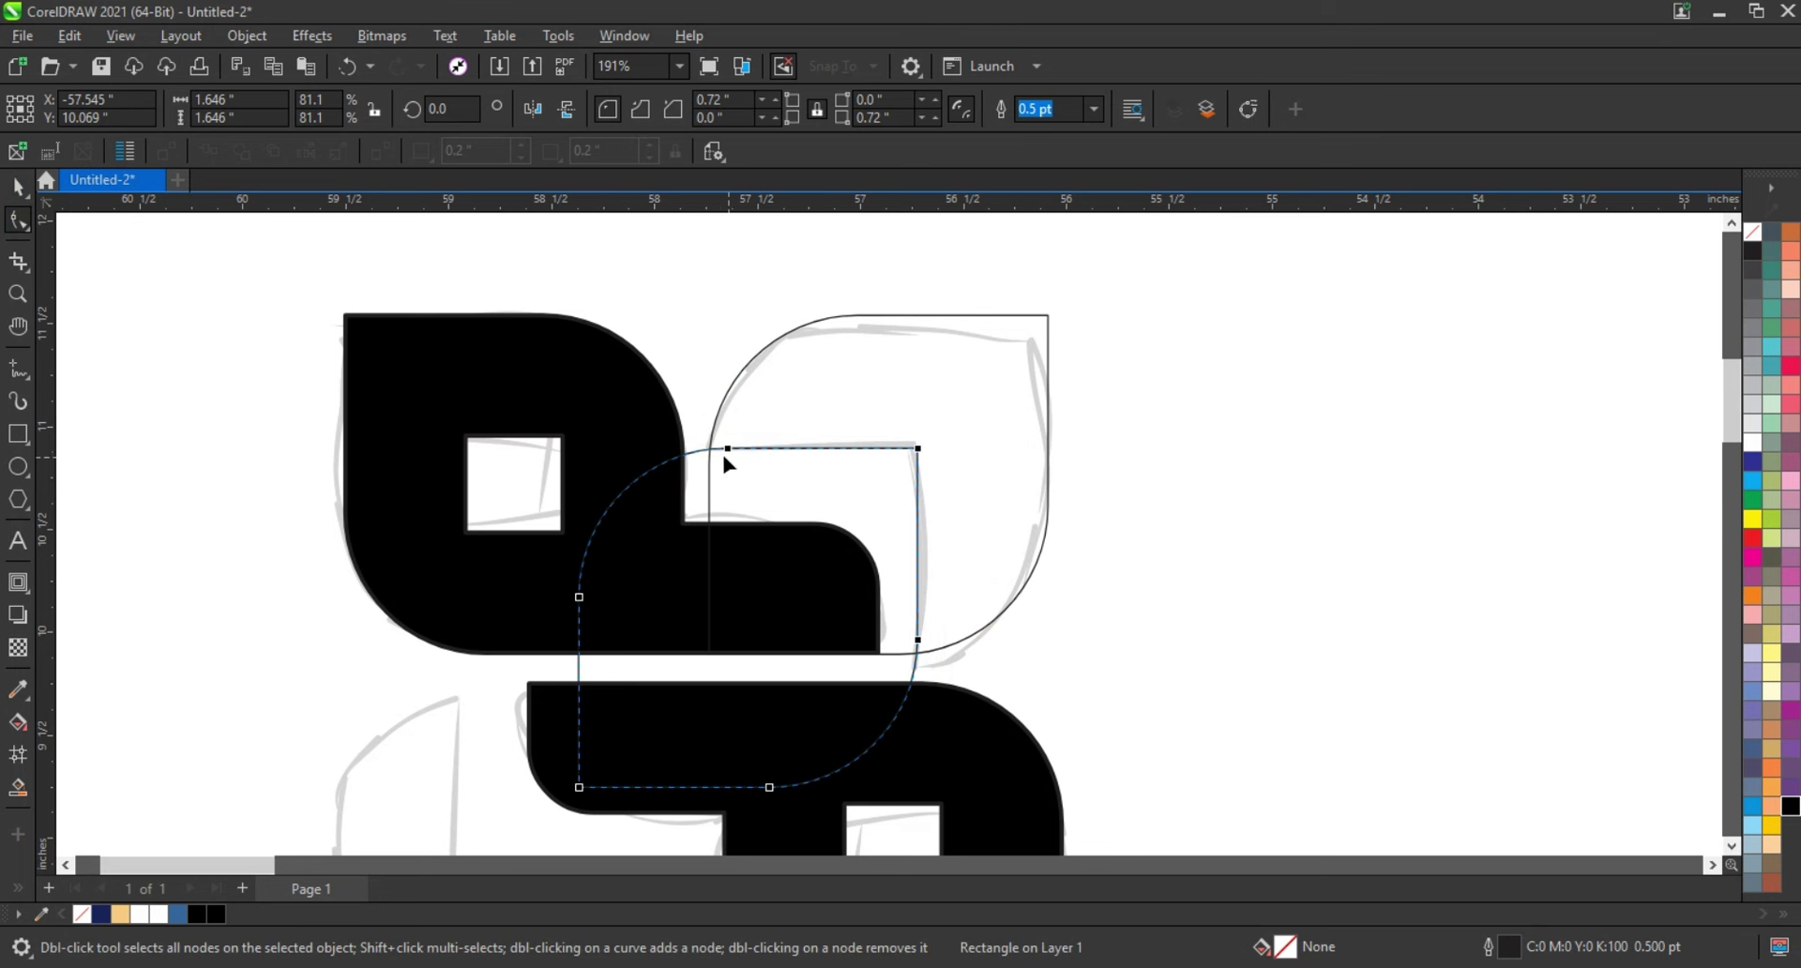
left_click_drag(728, 453, 393, 473)
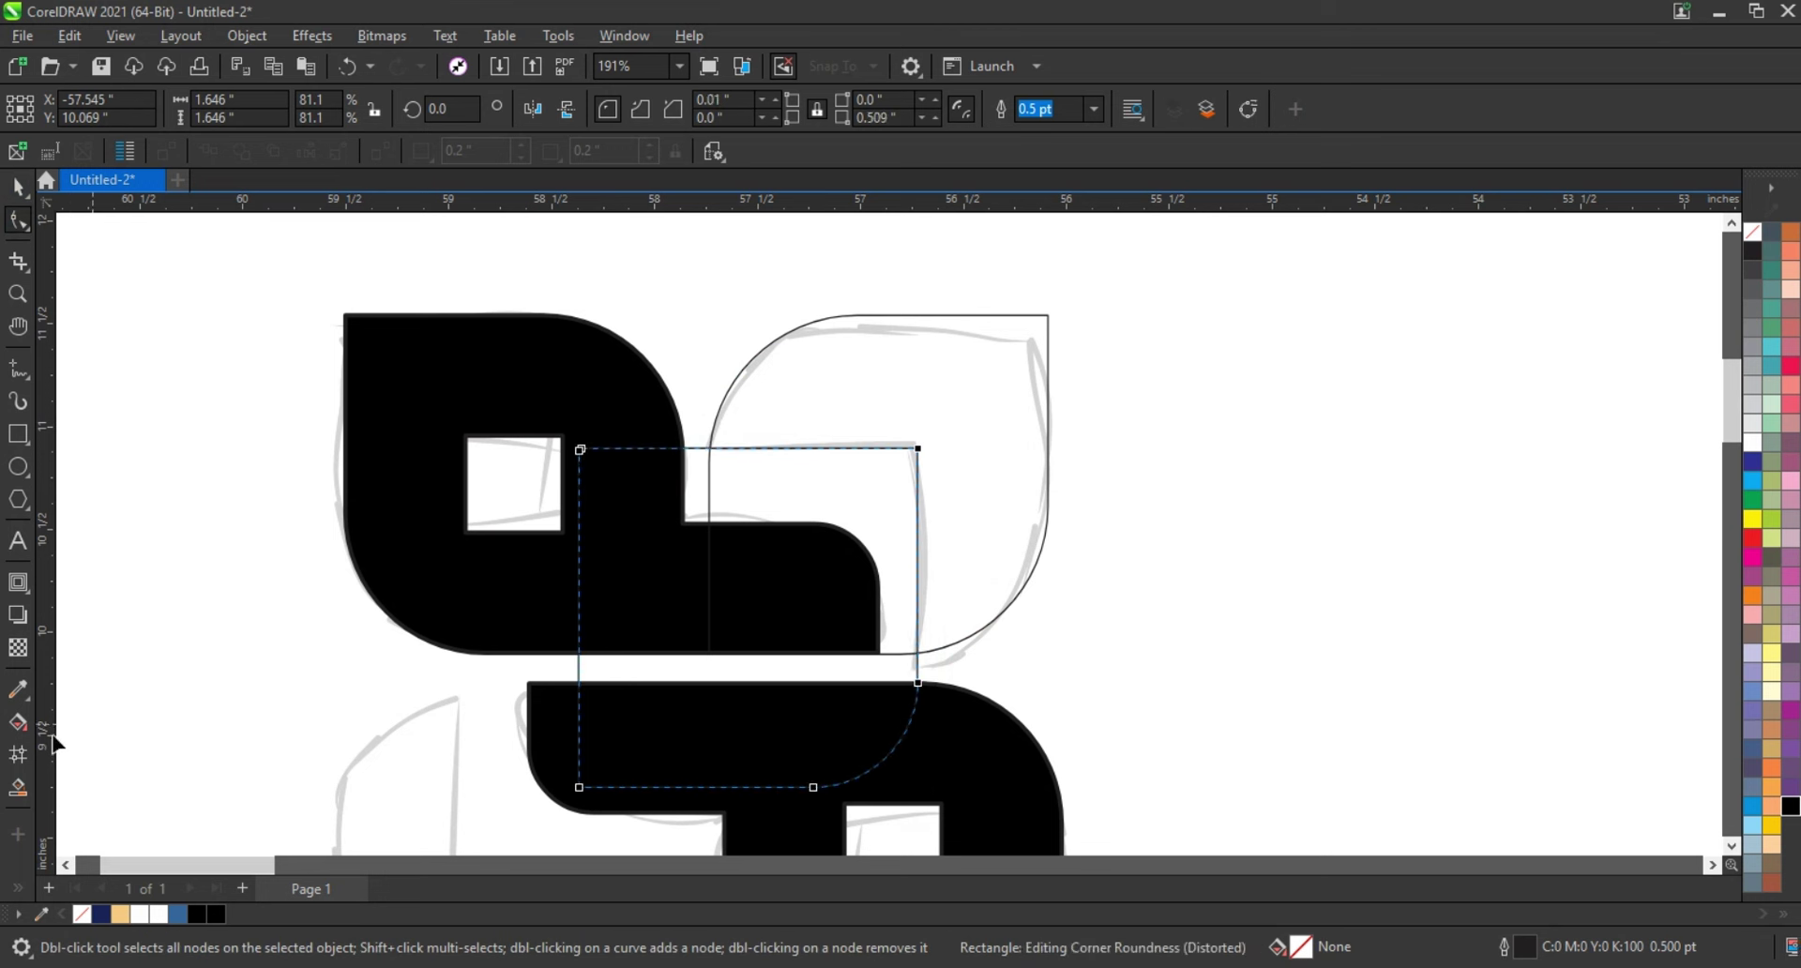
left_click(17, 788)
Smart Fill the upper-right region blue and merge the stray corner triangle into it.
left_click(933, 424)
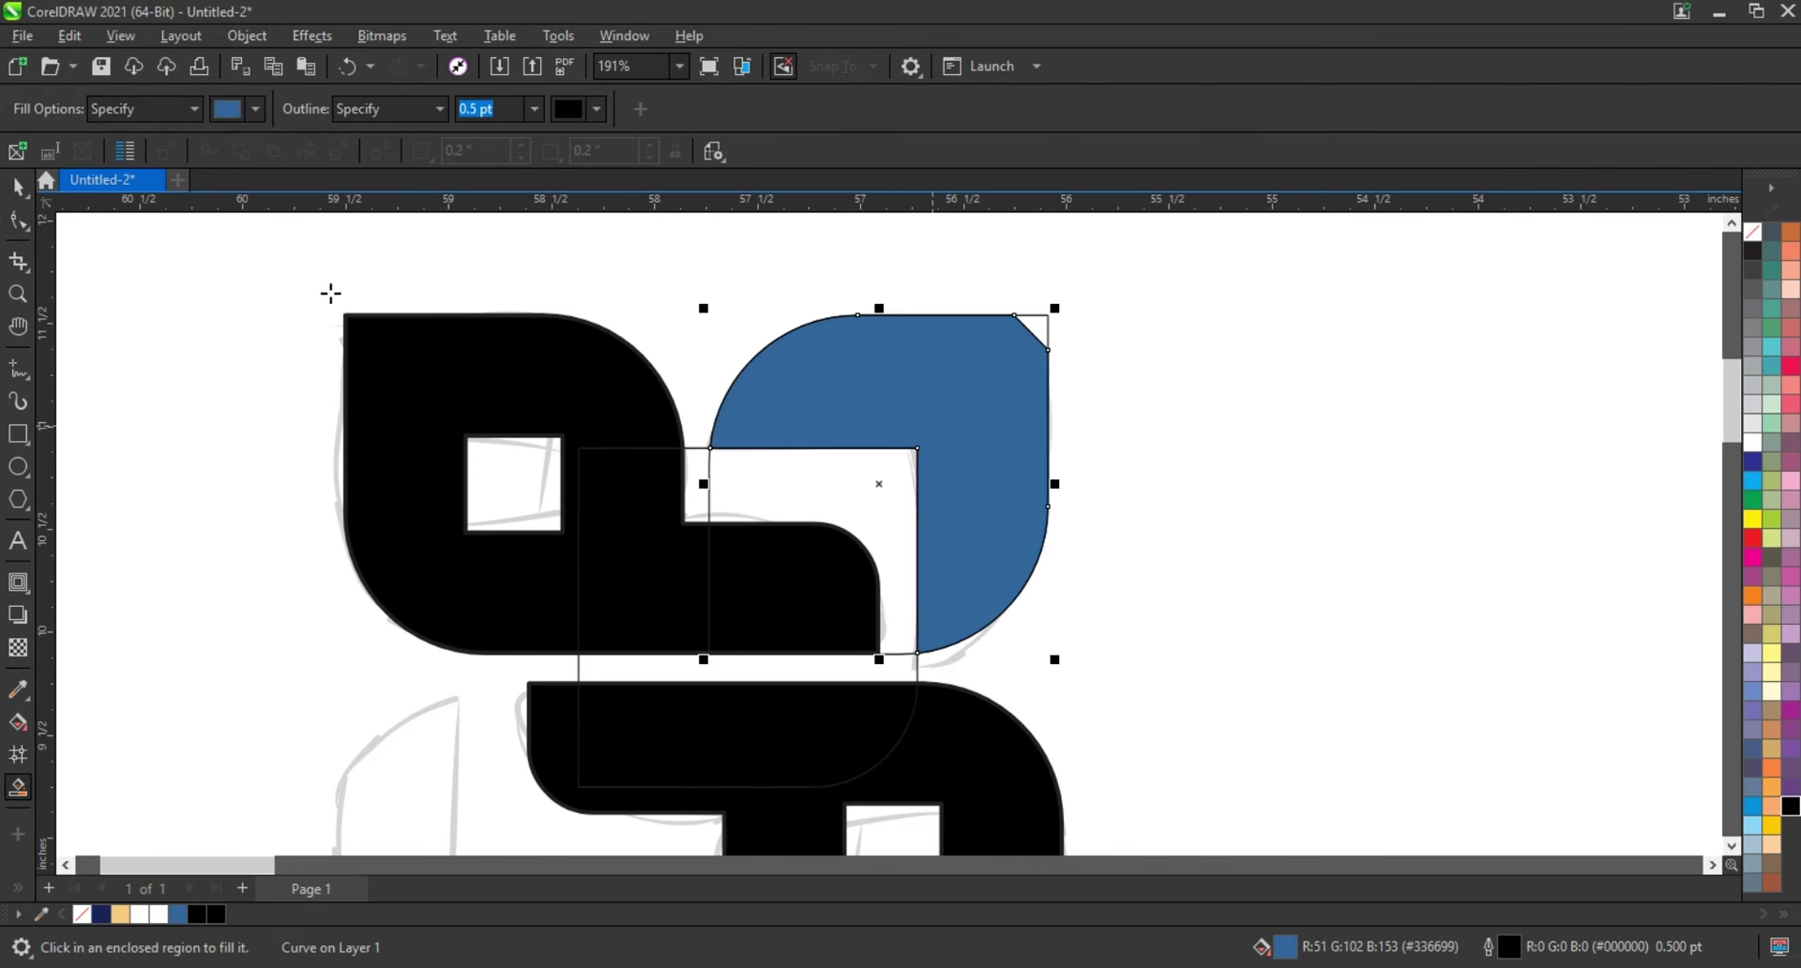
left_click(1028, 331)
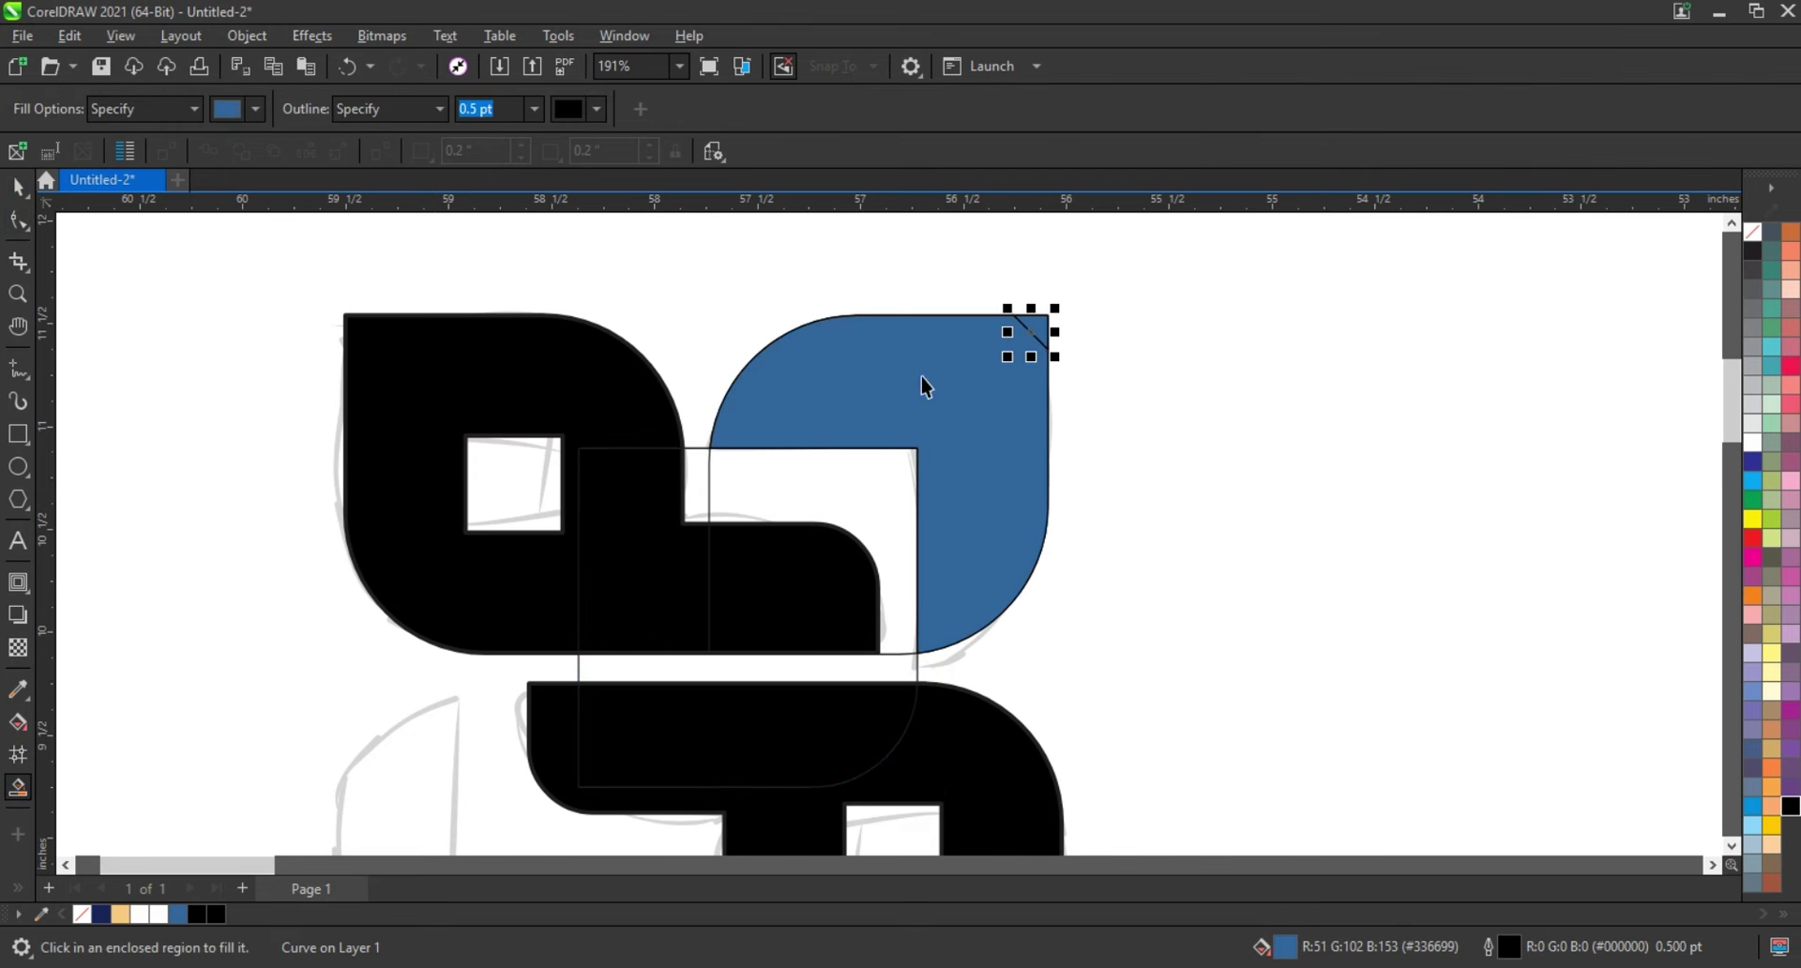
key("space")
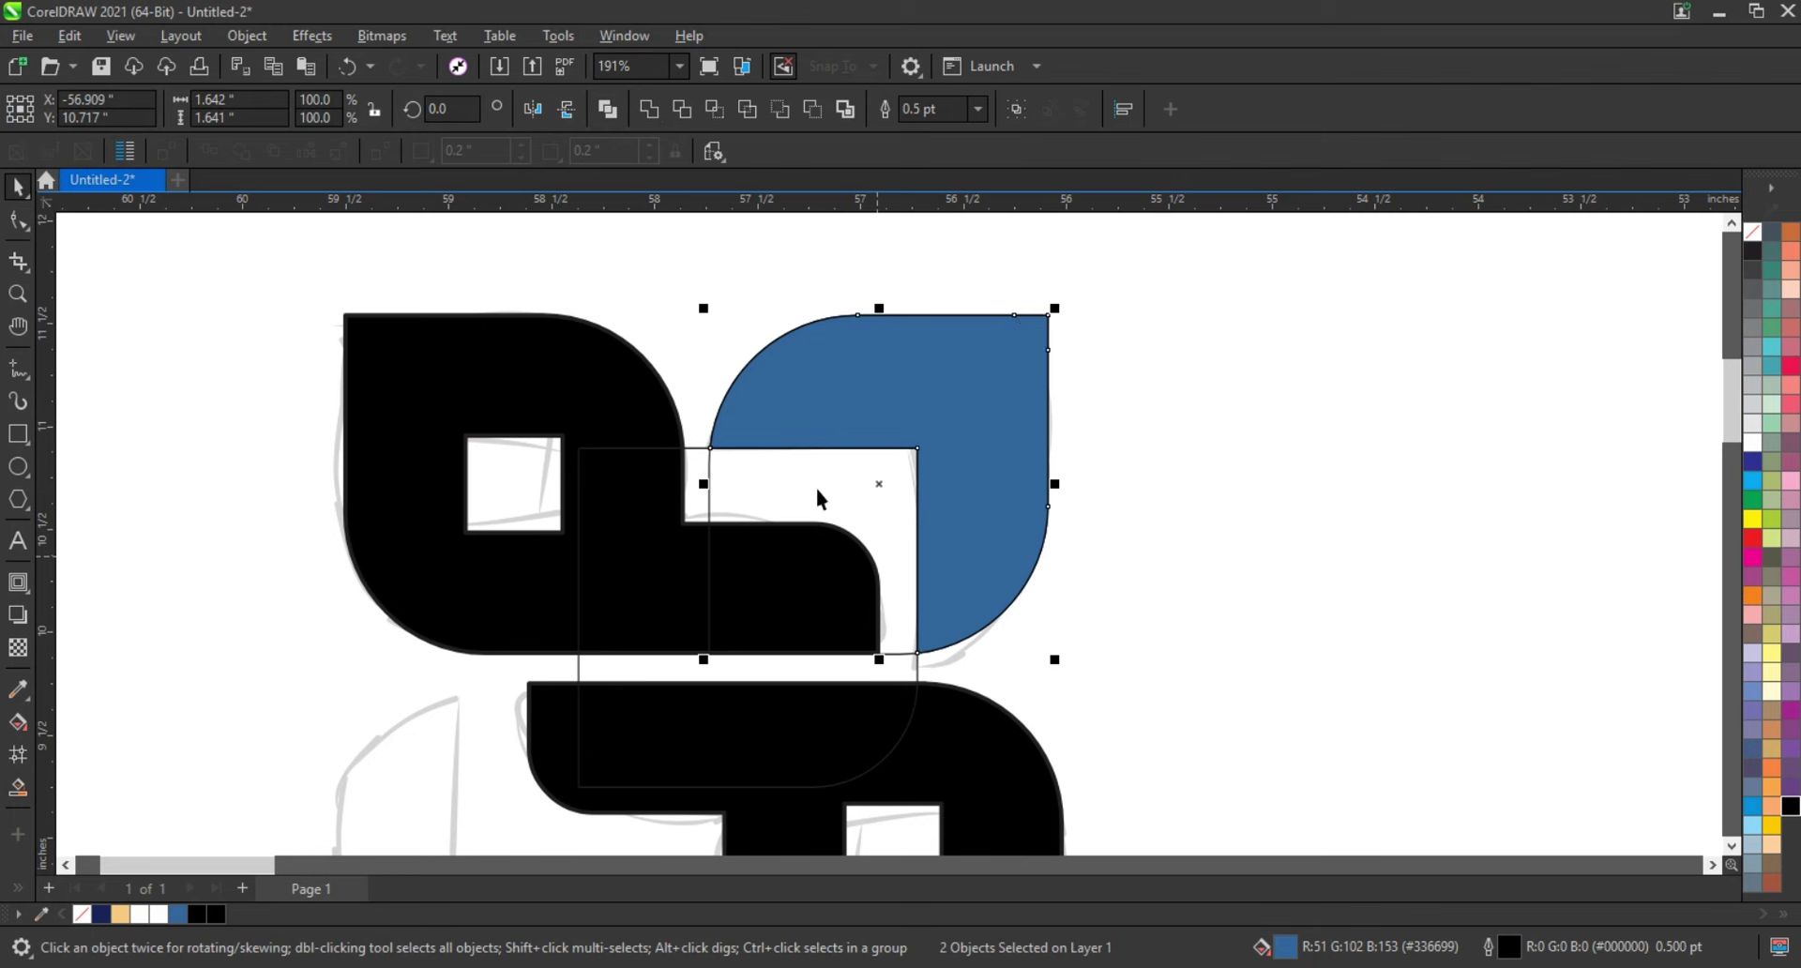
left_click(760, 490)
Place a mirrored copy of the blue petal in the lower-left slot.
scroll(656, 414, "down", 2)
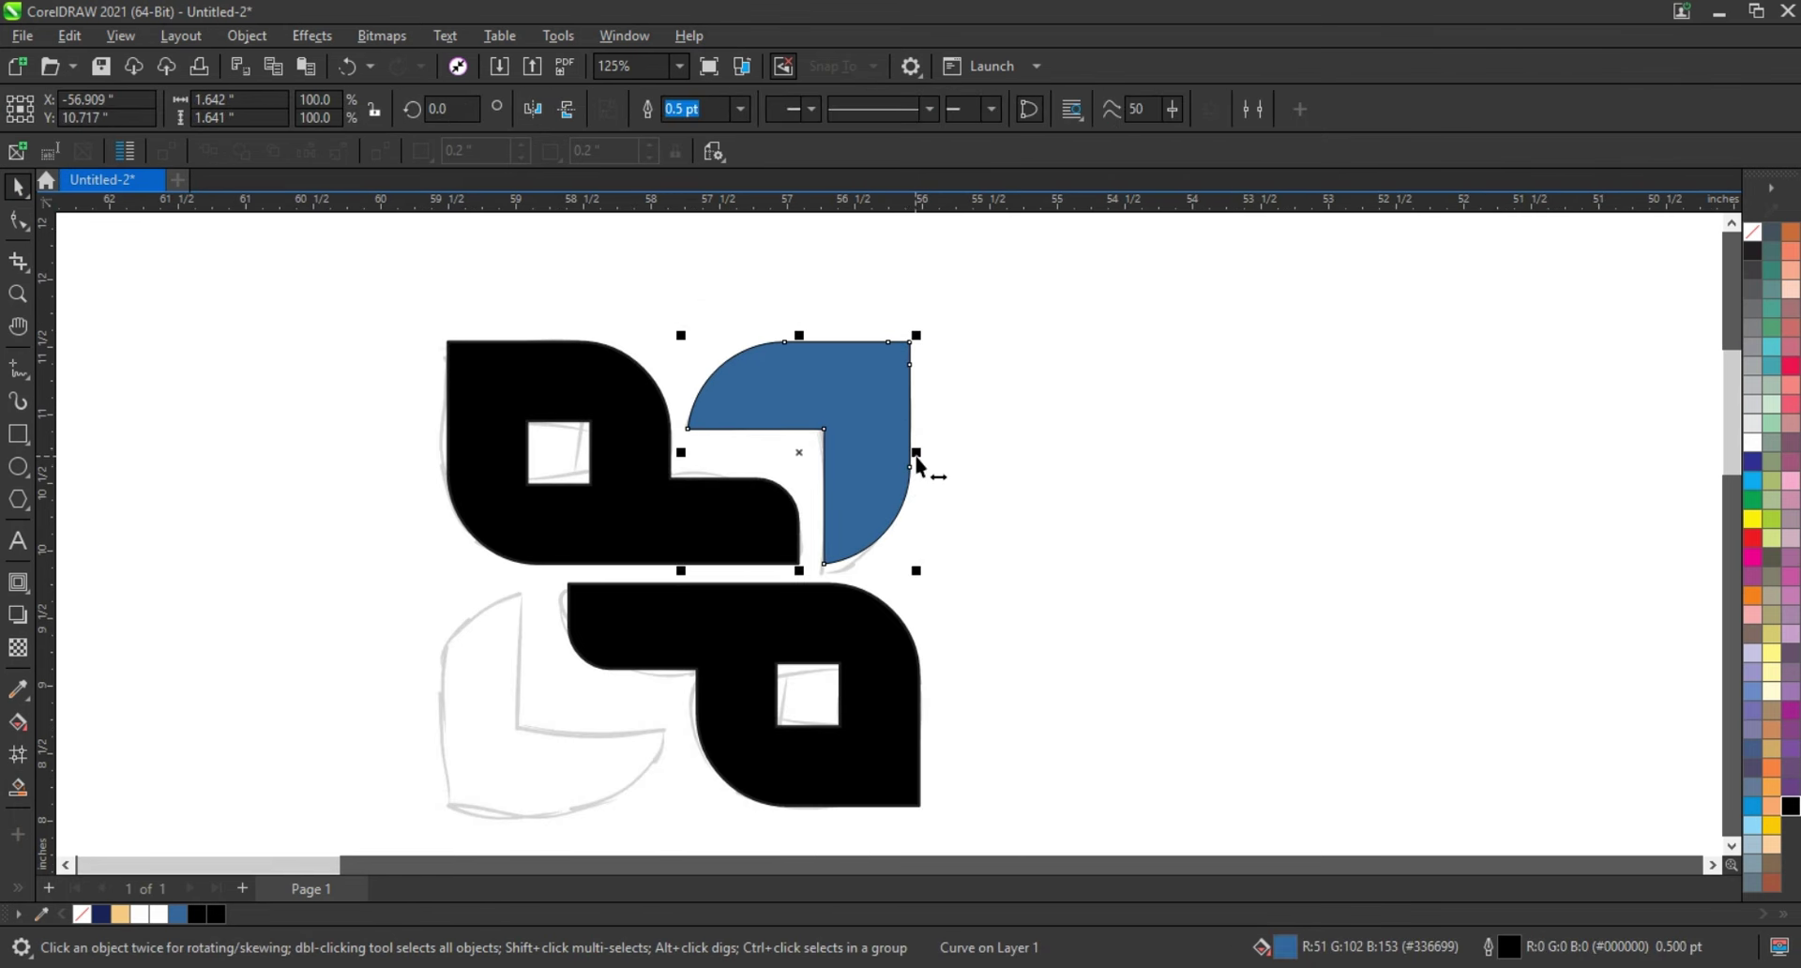
left_click_drag(916, 452, 666, 469)
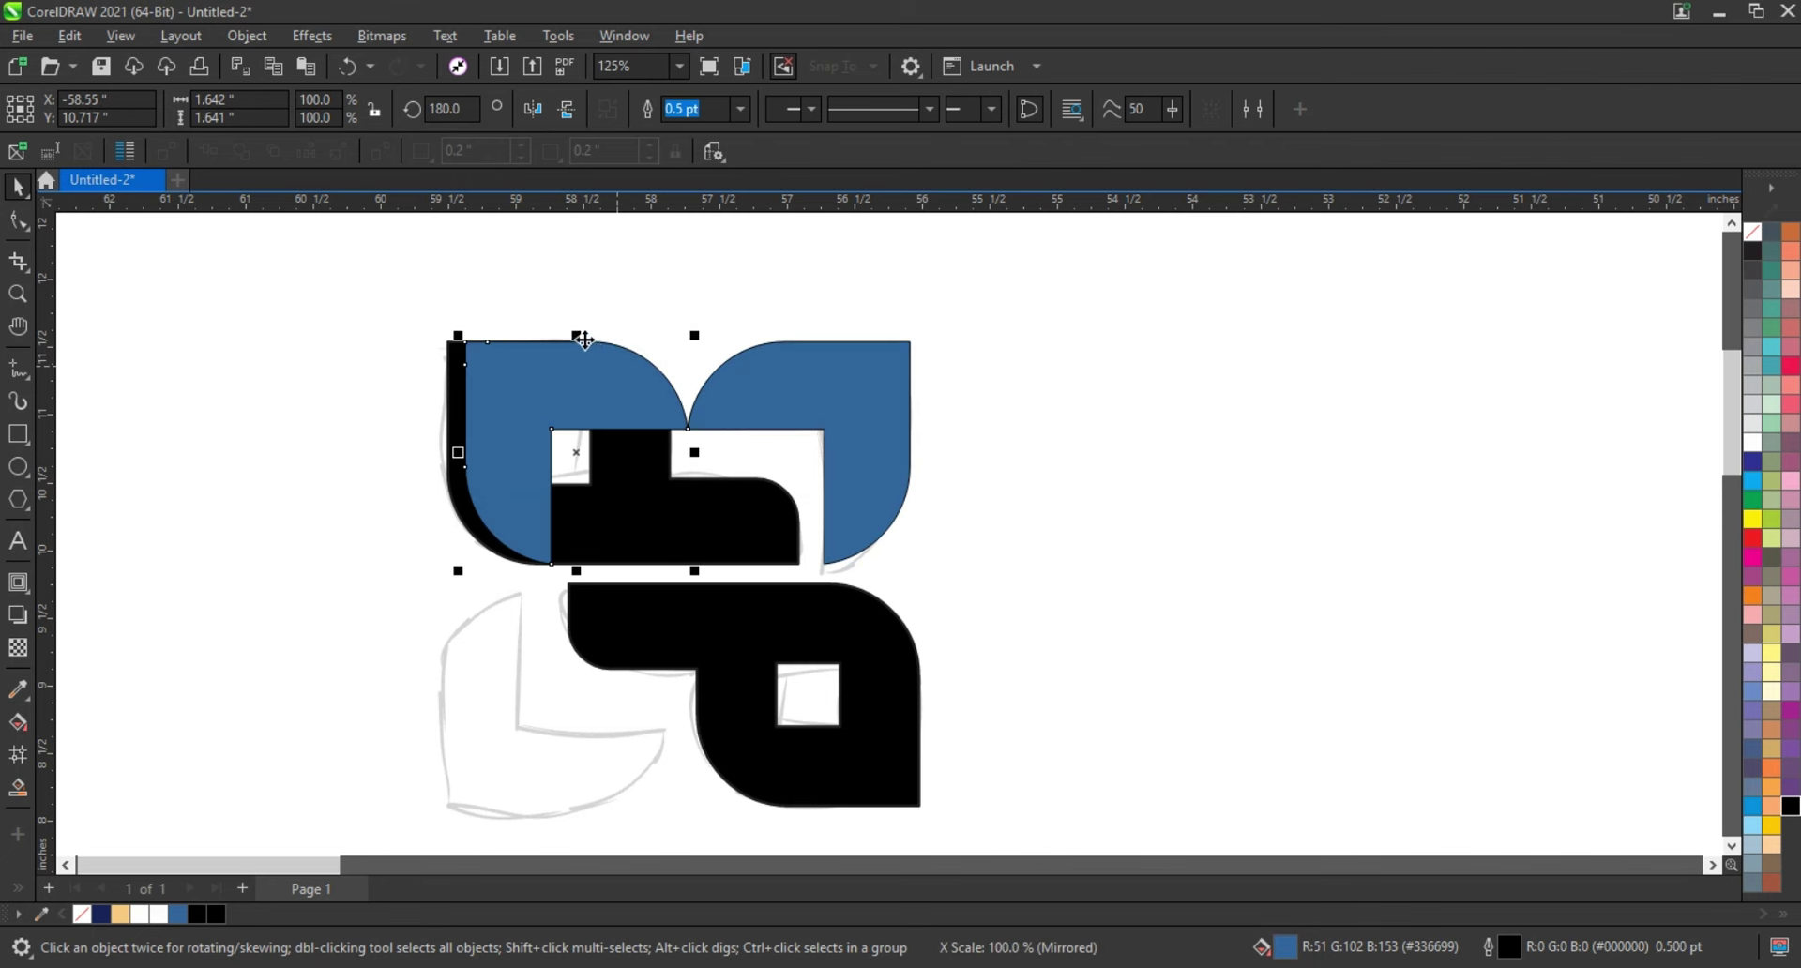
left_click_drag(576, 342, 573, 788)
Align the lower petal bottom/left and the upper petal right with the black pieces.
left_click(741, 748, "shift")
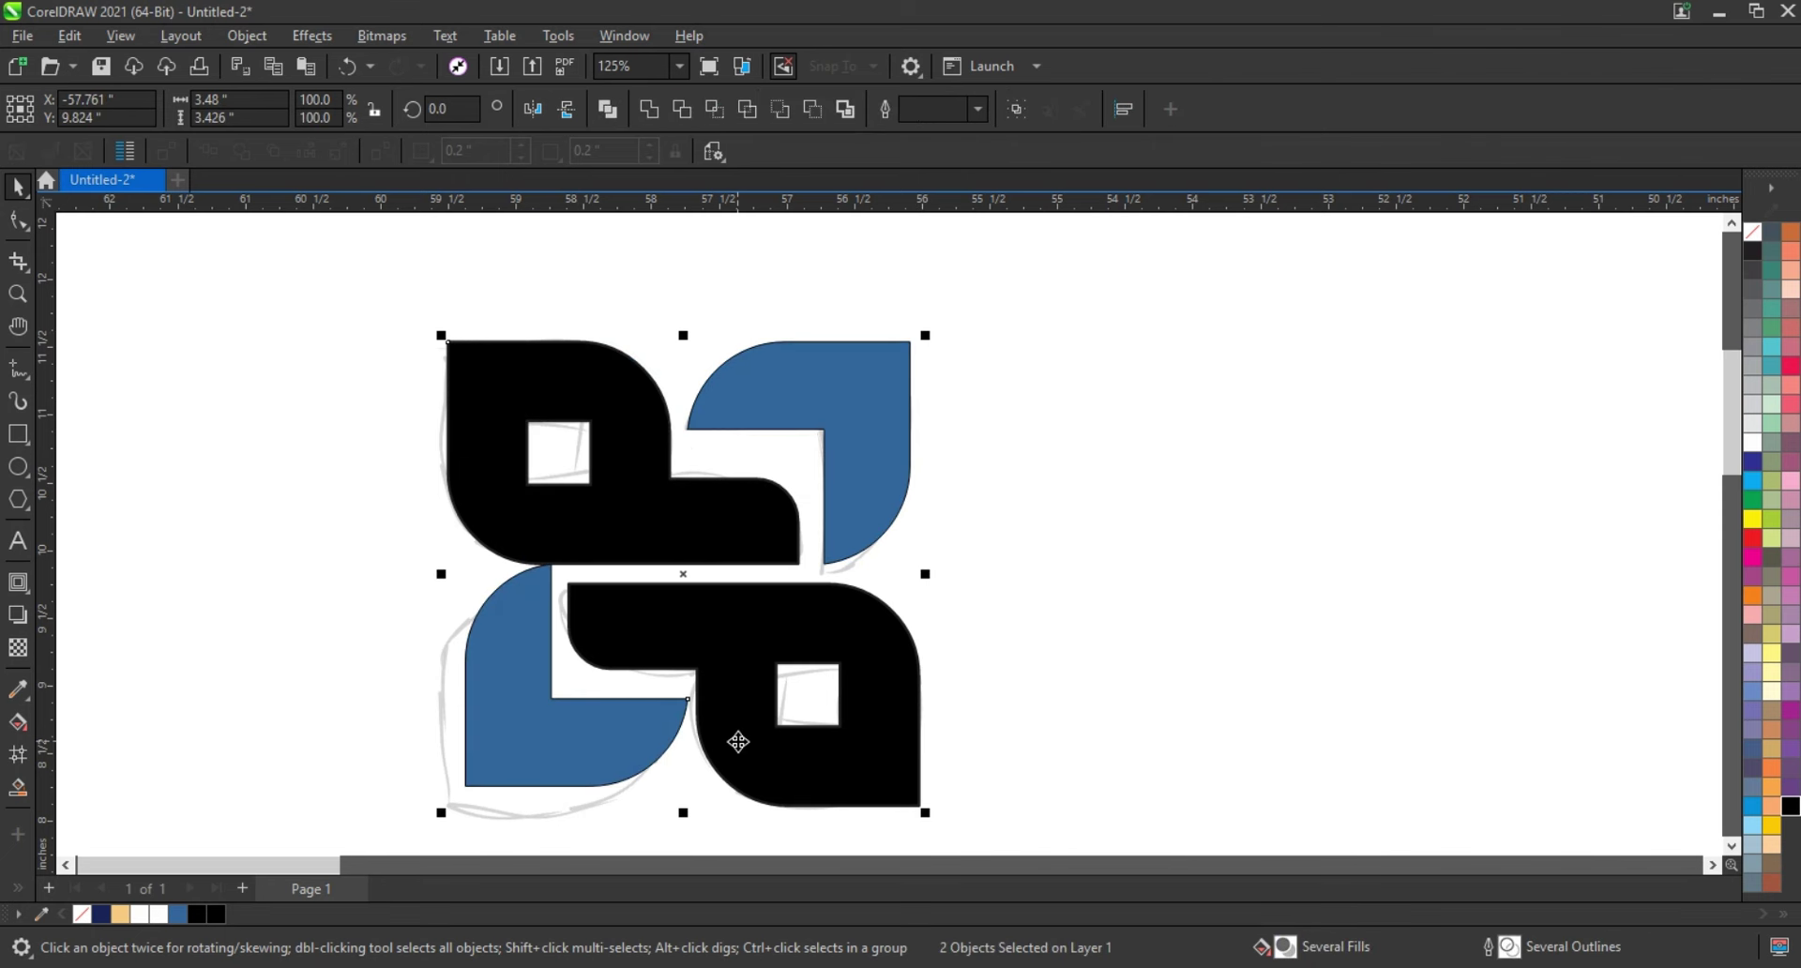
key("b")
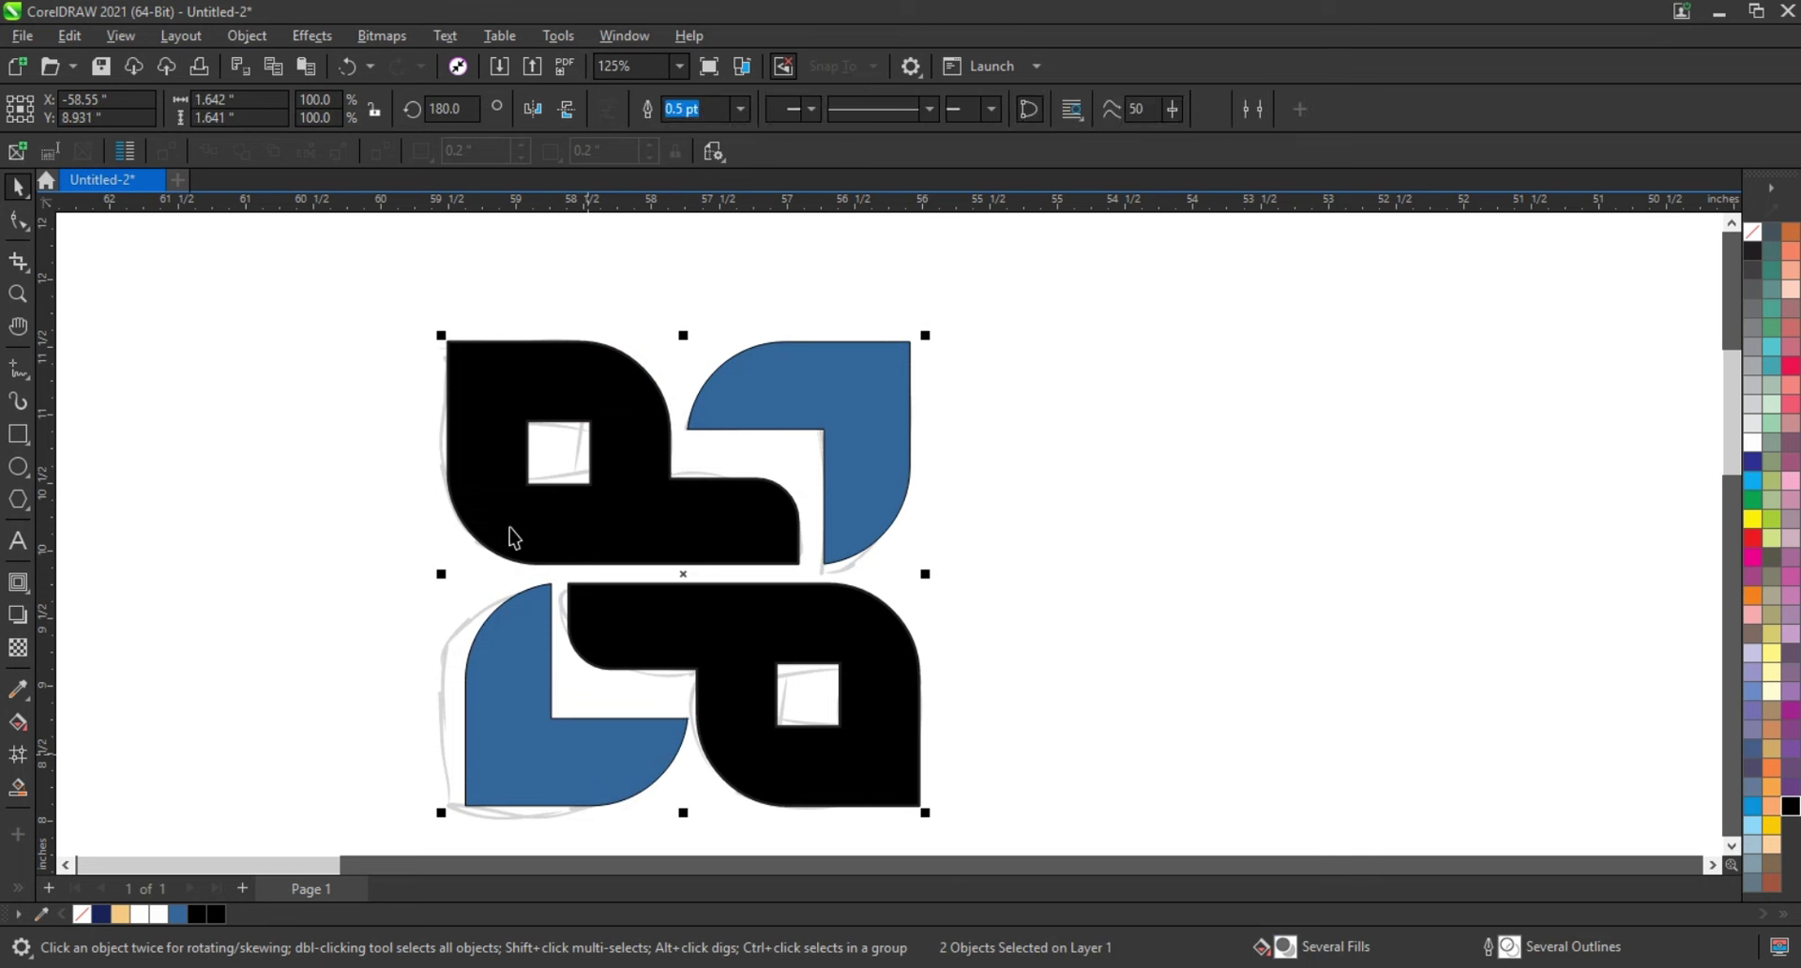
key("l")
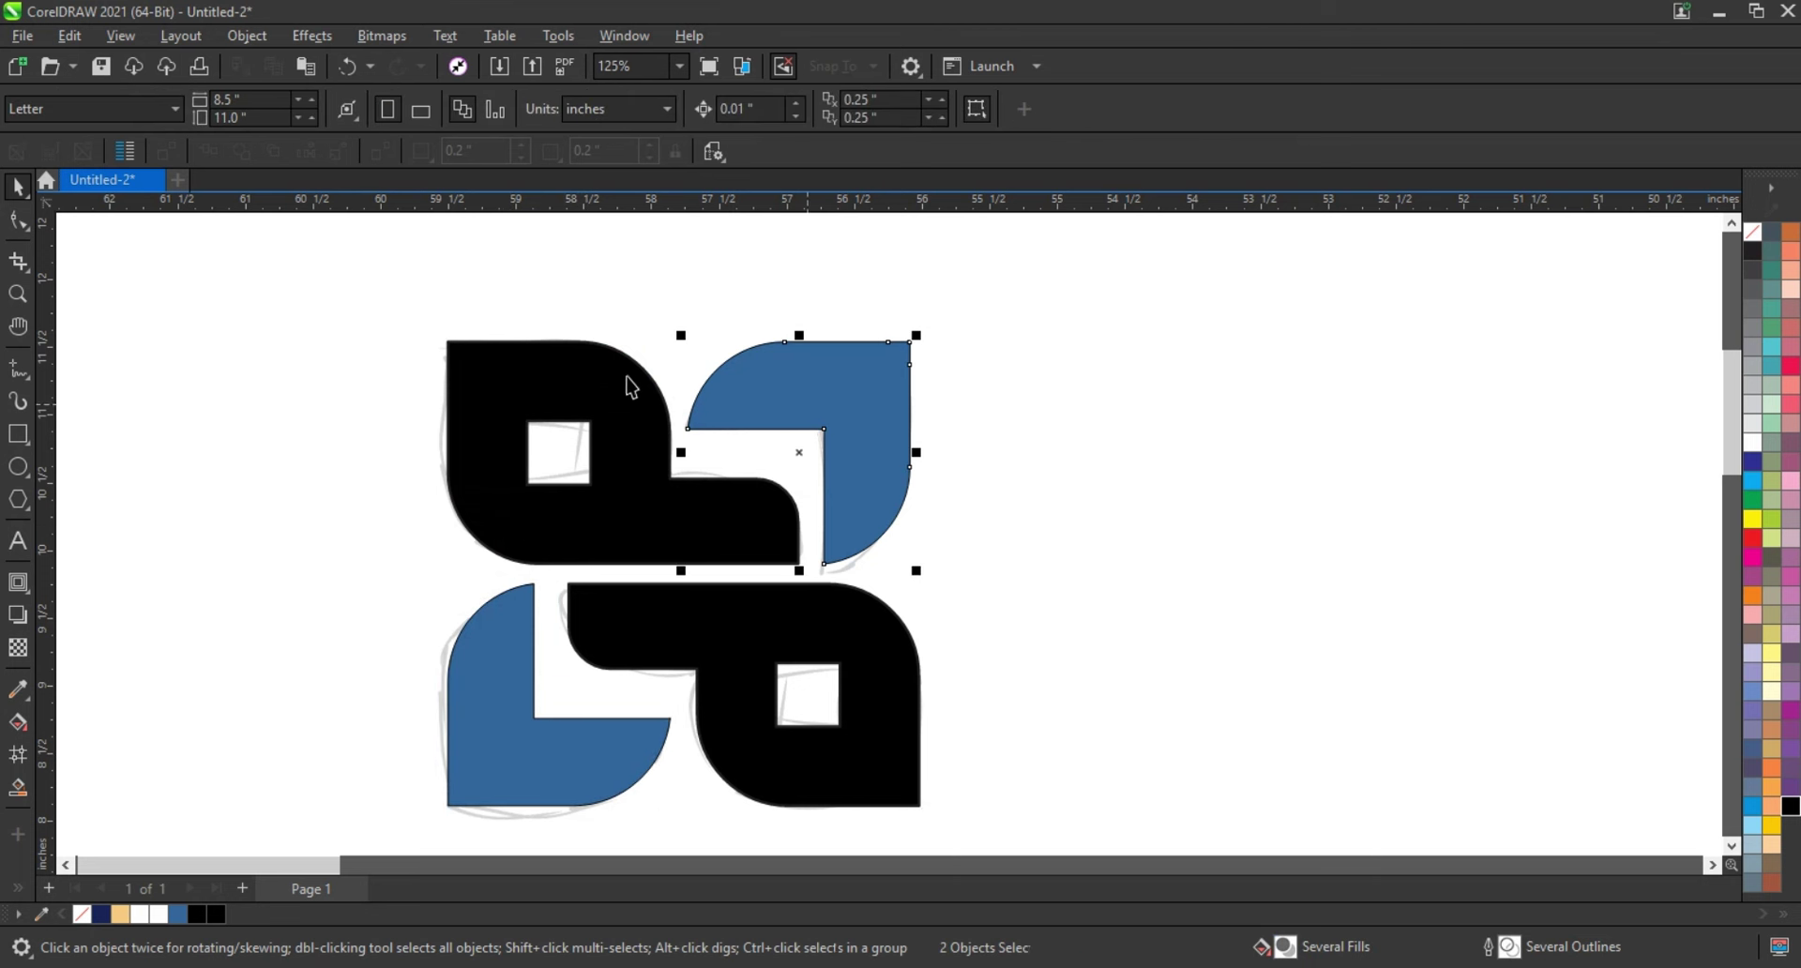
key("Escape")
left_click(893, 414)
left_click(872, 630, "shift")
key("r")
Delete the grey sketch bitmap.
left_click(780, 454)
key("Delete")
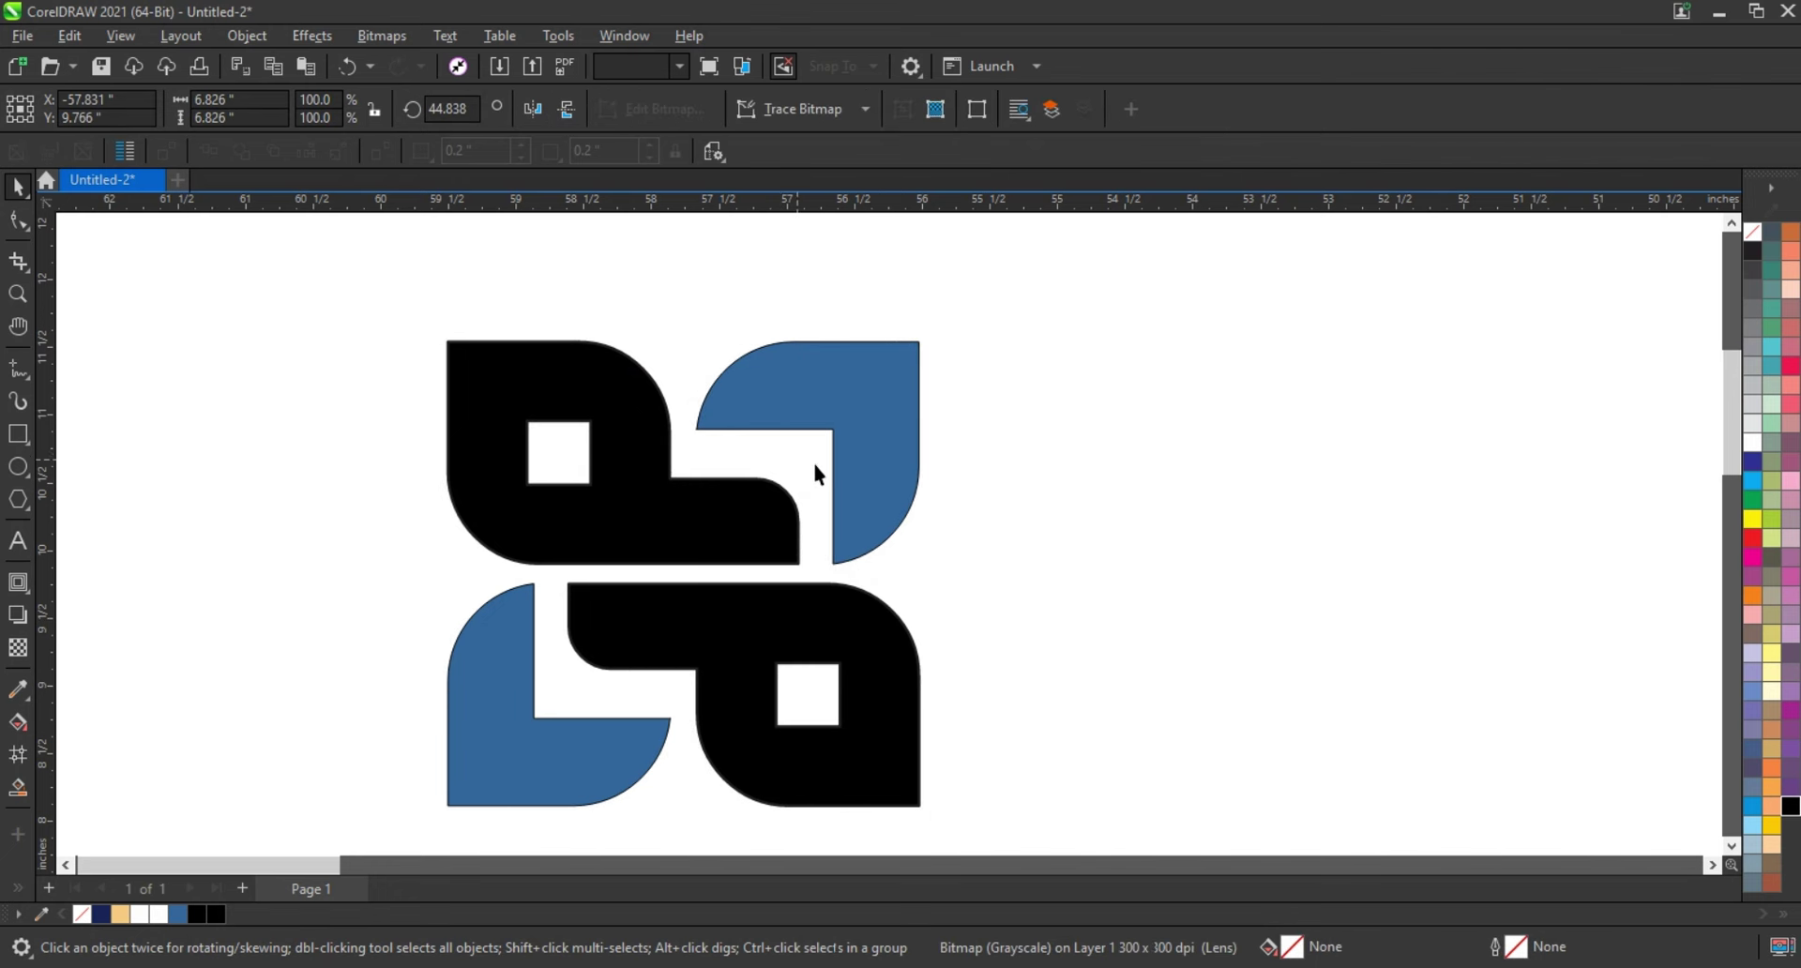
scroll(813, 460, "down", 1)
Make all logo shapes solid black with no outline.
left_click_drag(928, 768, 927, 768)
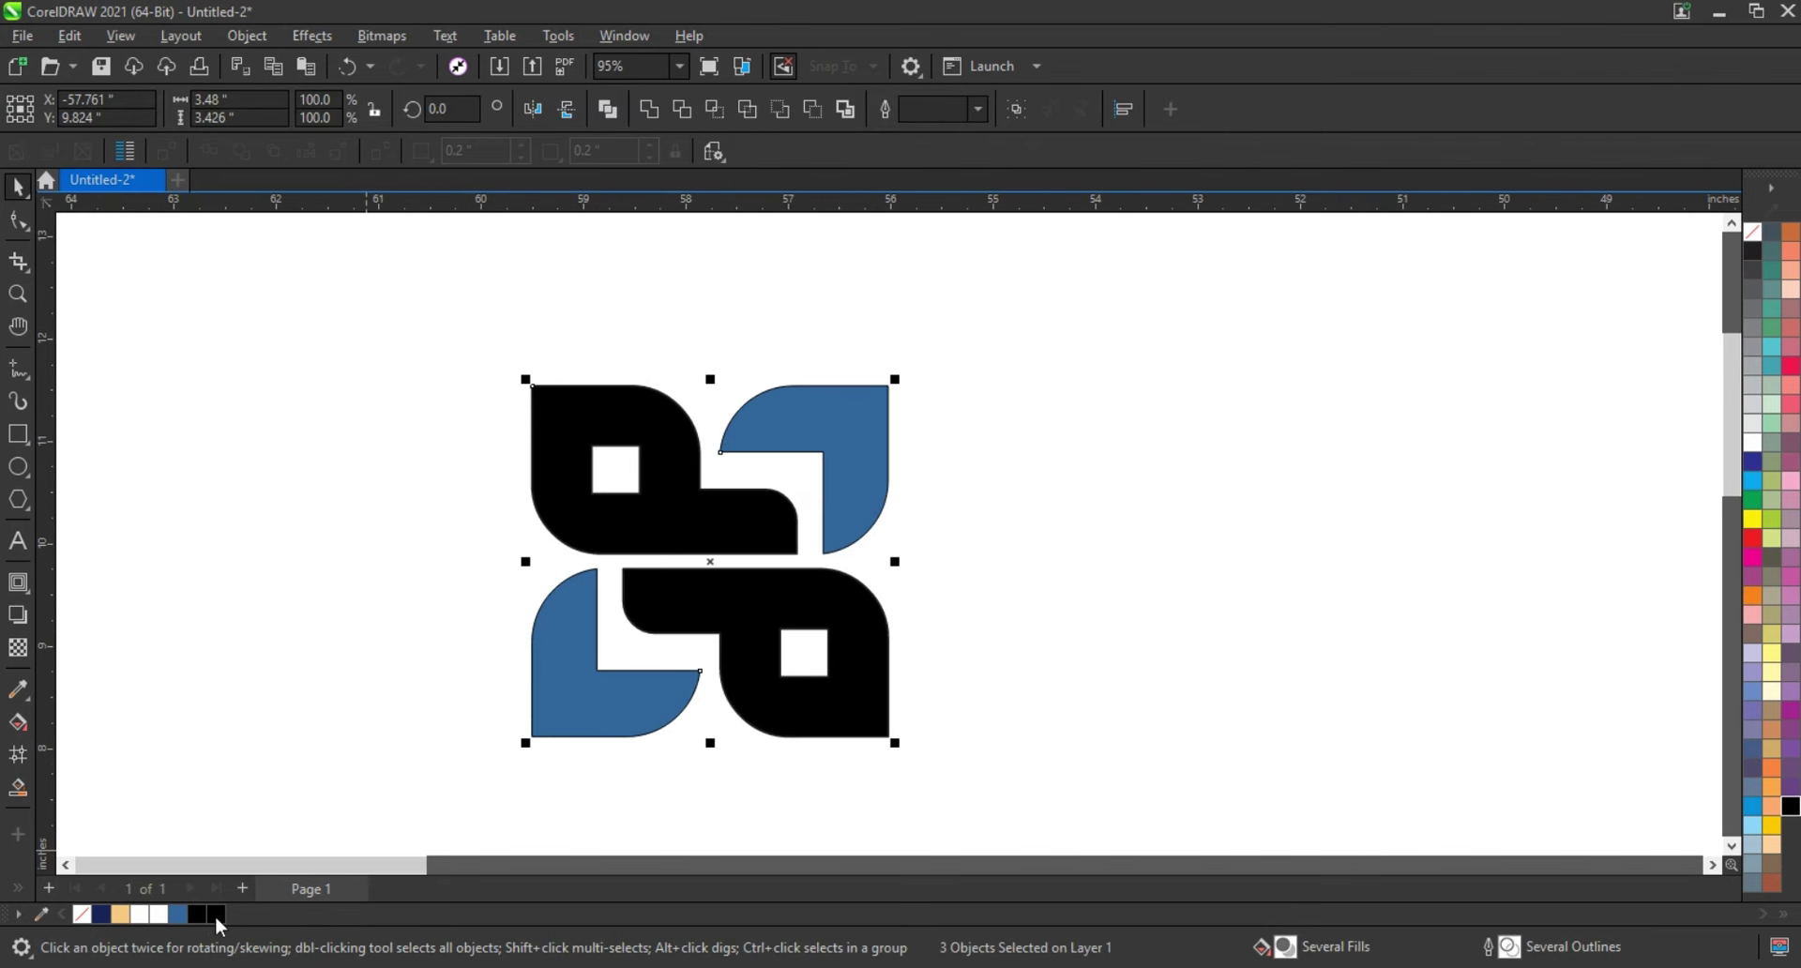
left_click(215, 916)
right_click(1751, 239)
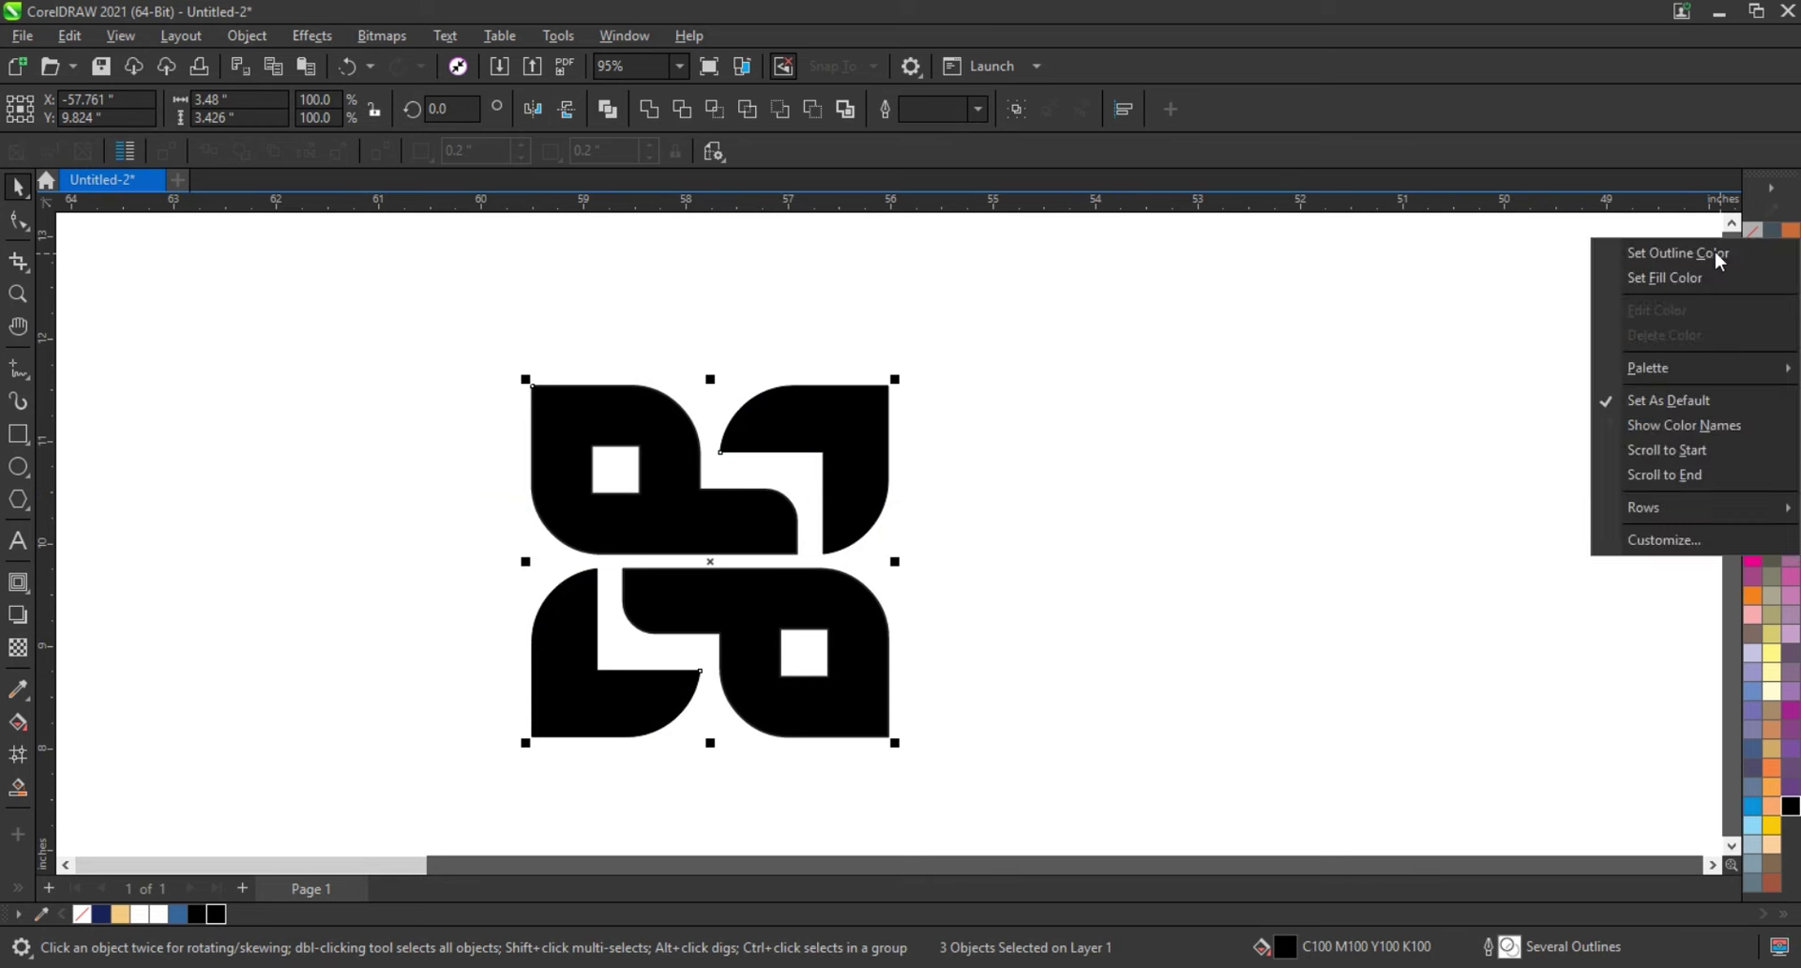
left_click(1523, 263)
Rotate the logo 45° into a diamond and scale it to about 86%.
scroll(648, 441, "down", 1)
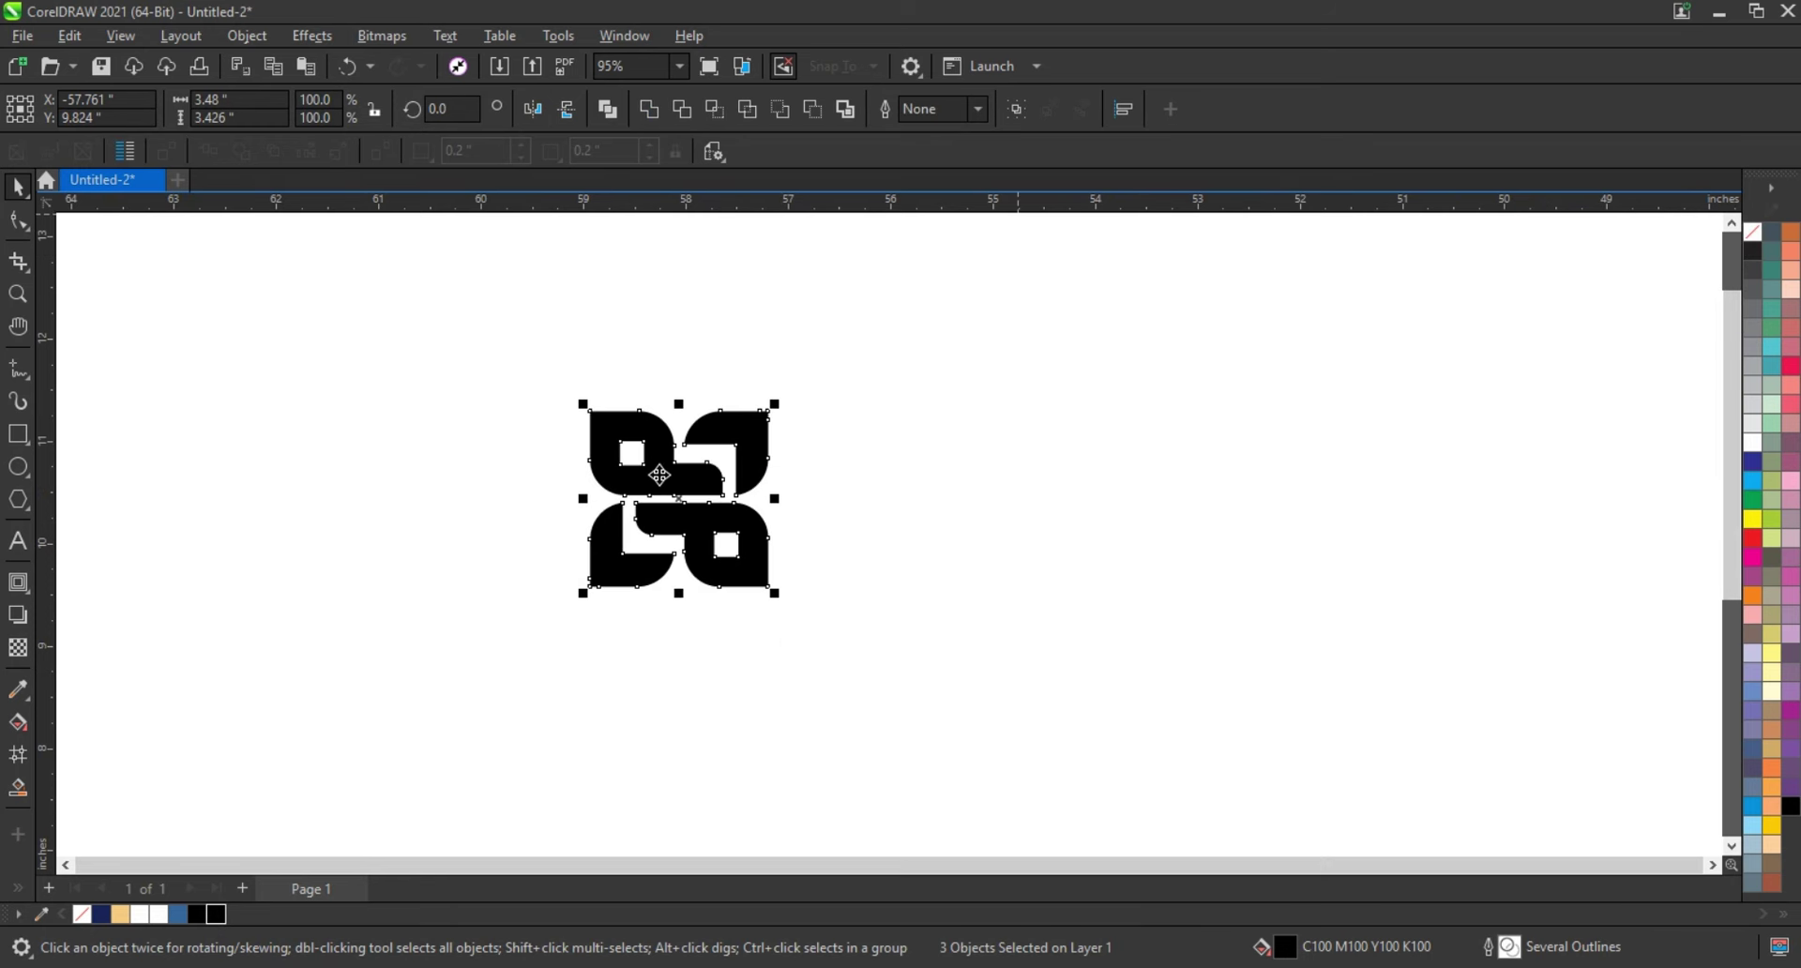
left_click(656, 469)
left_click_drag(796, 419, 773, 537)
left_click_drag(812, 632, 781, 616)
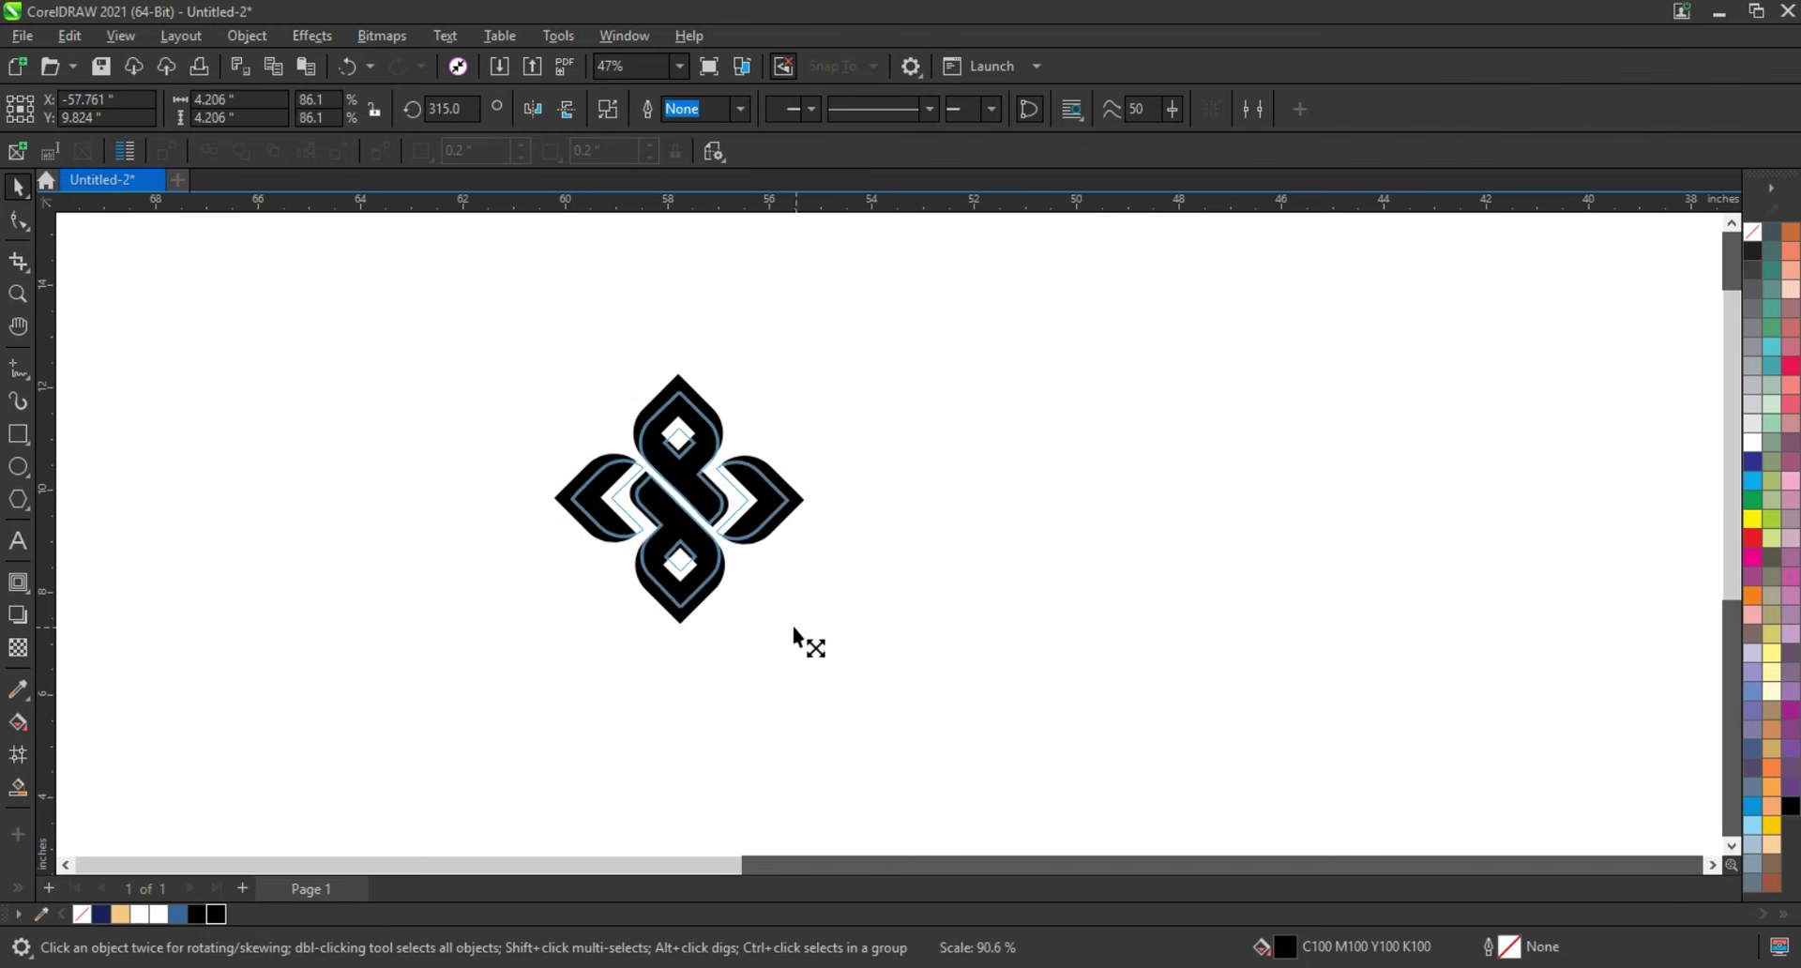
left_click(814, 611)
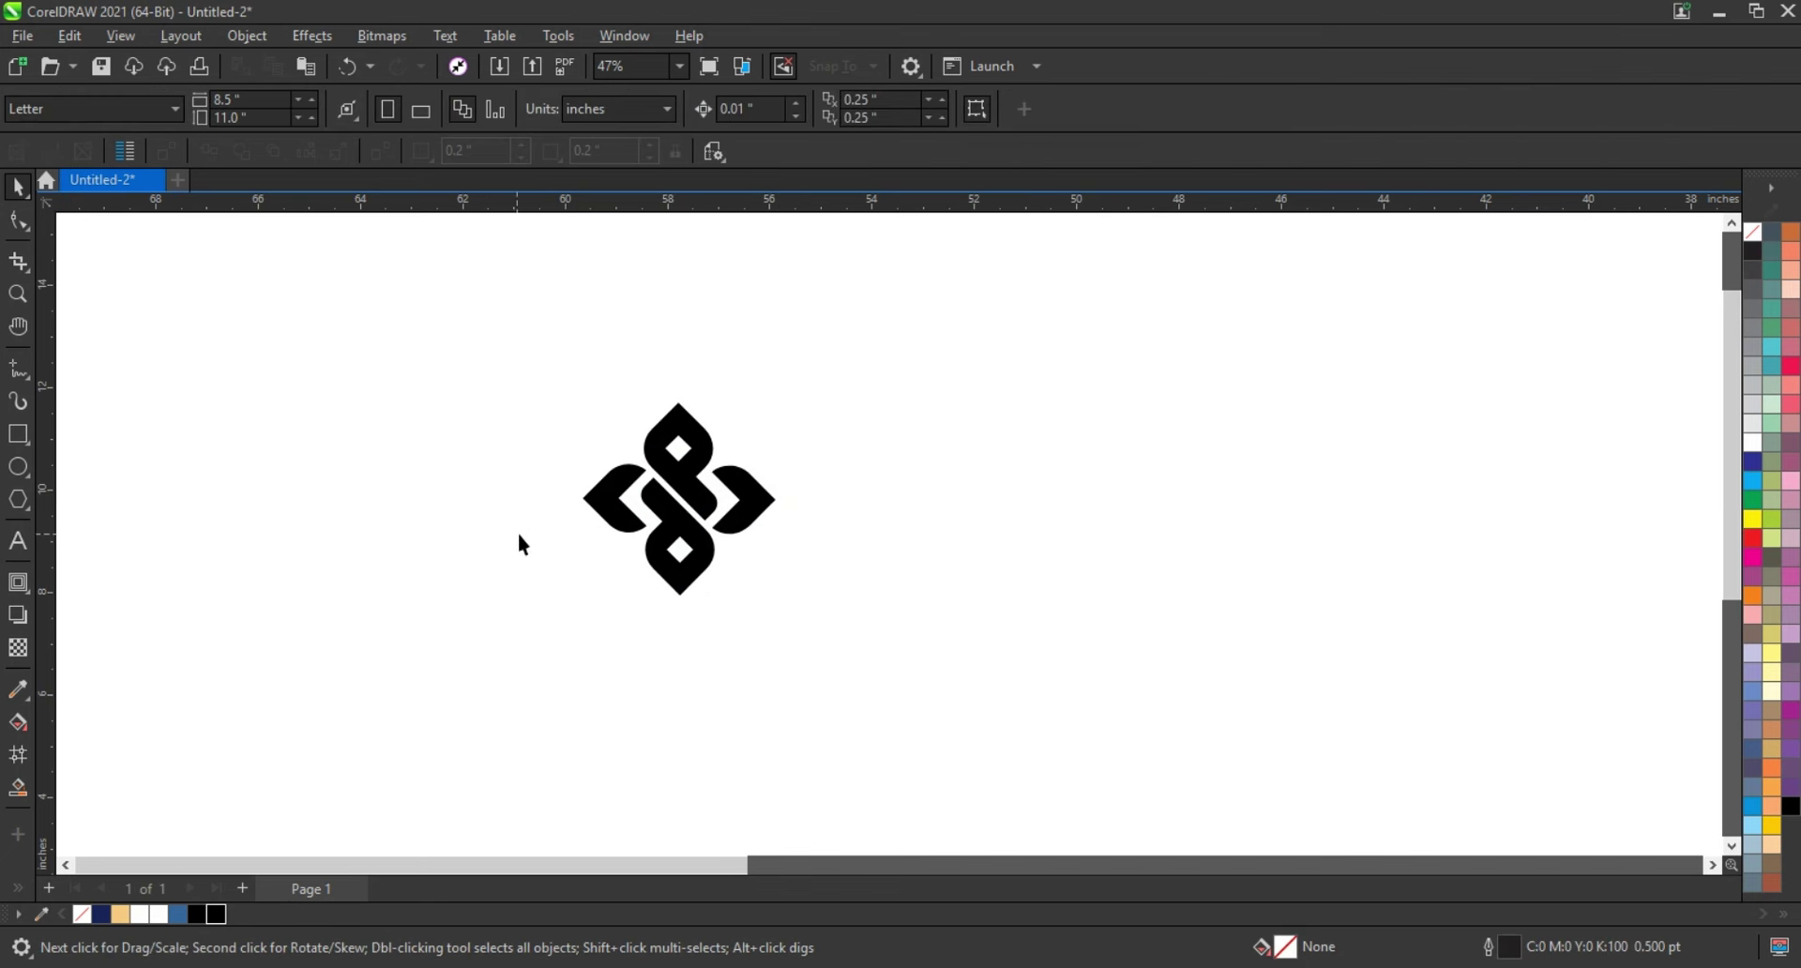
Put PASSIONPOWER under the logo, move both onto the navy panel, and zoom to the poster.
scroll(489, 540, "down", 1)
scroll(489, 541, "down", 1)
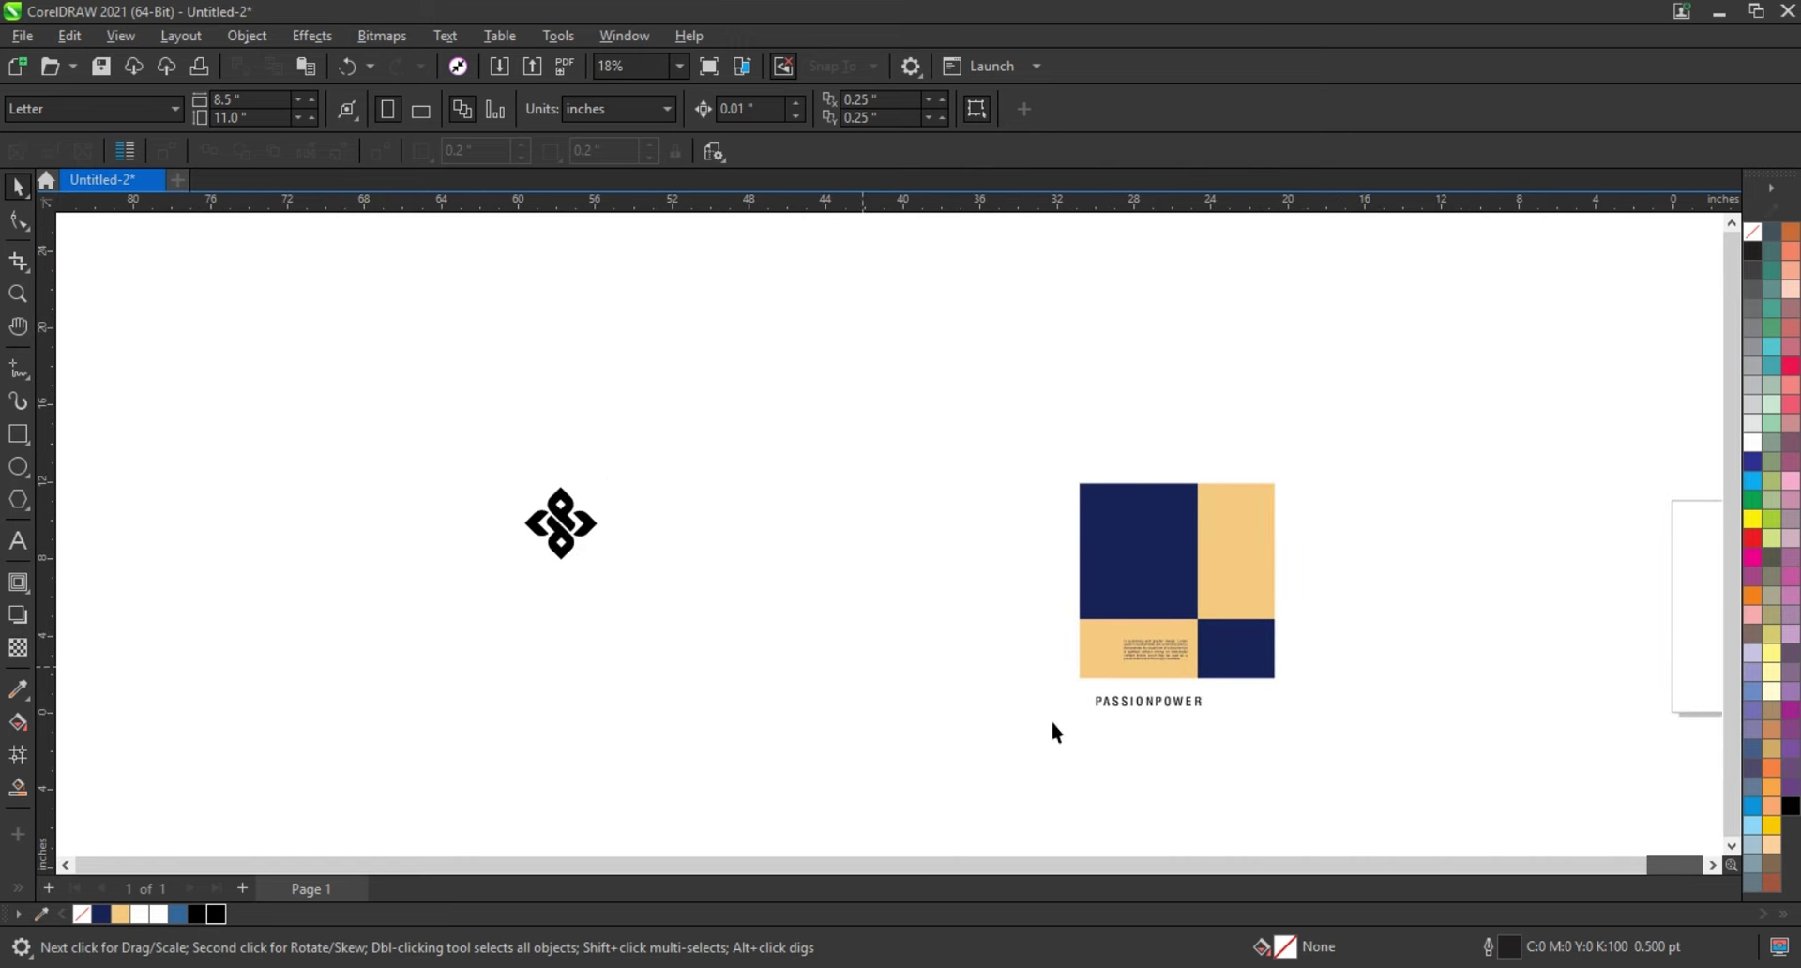
left_click_drag(1151, 703, 574, 586)
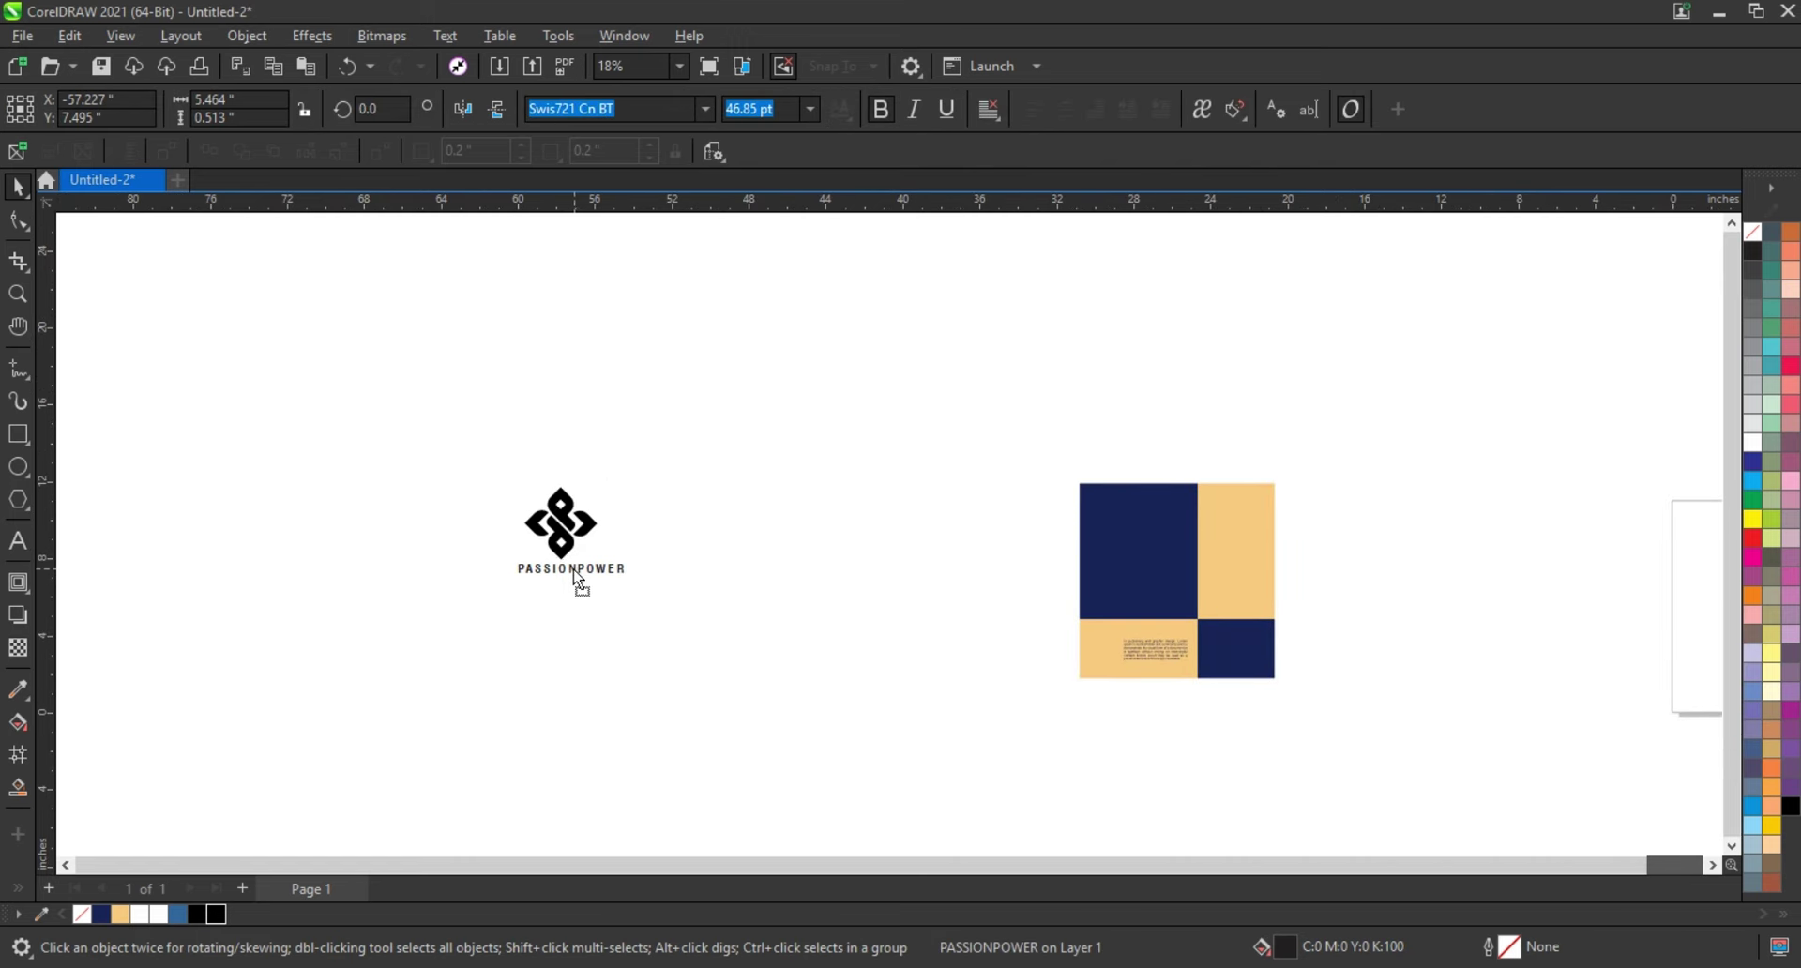
left_click(566, 544, "shift")
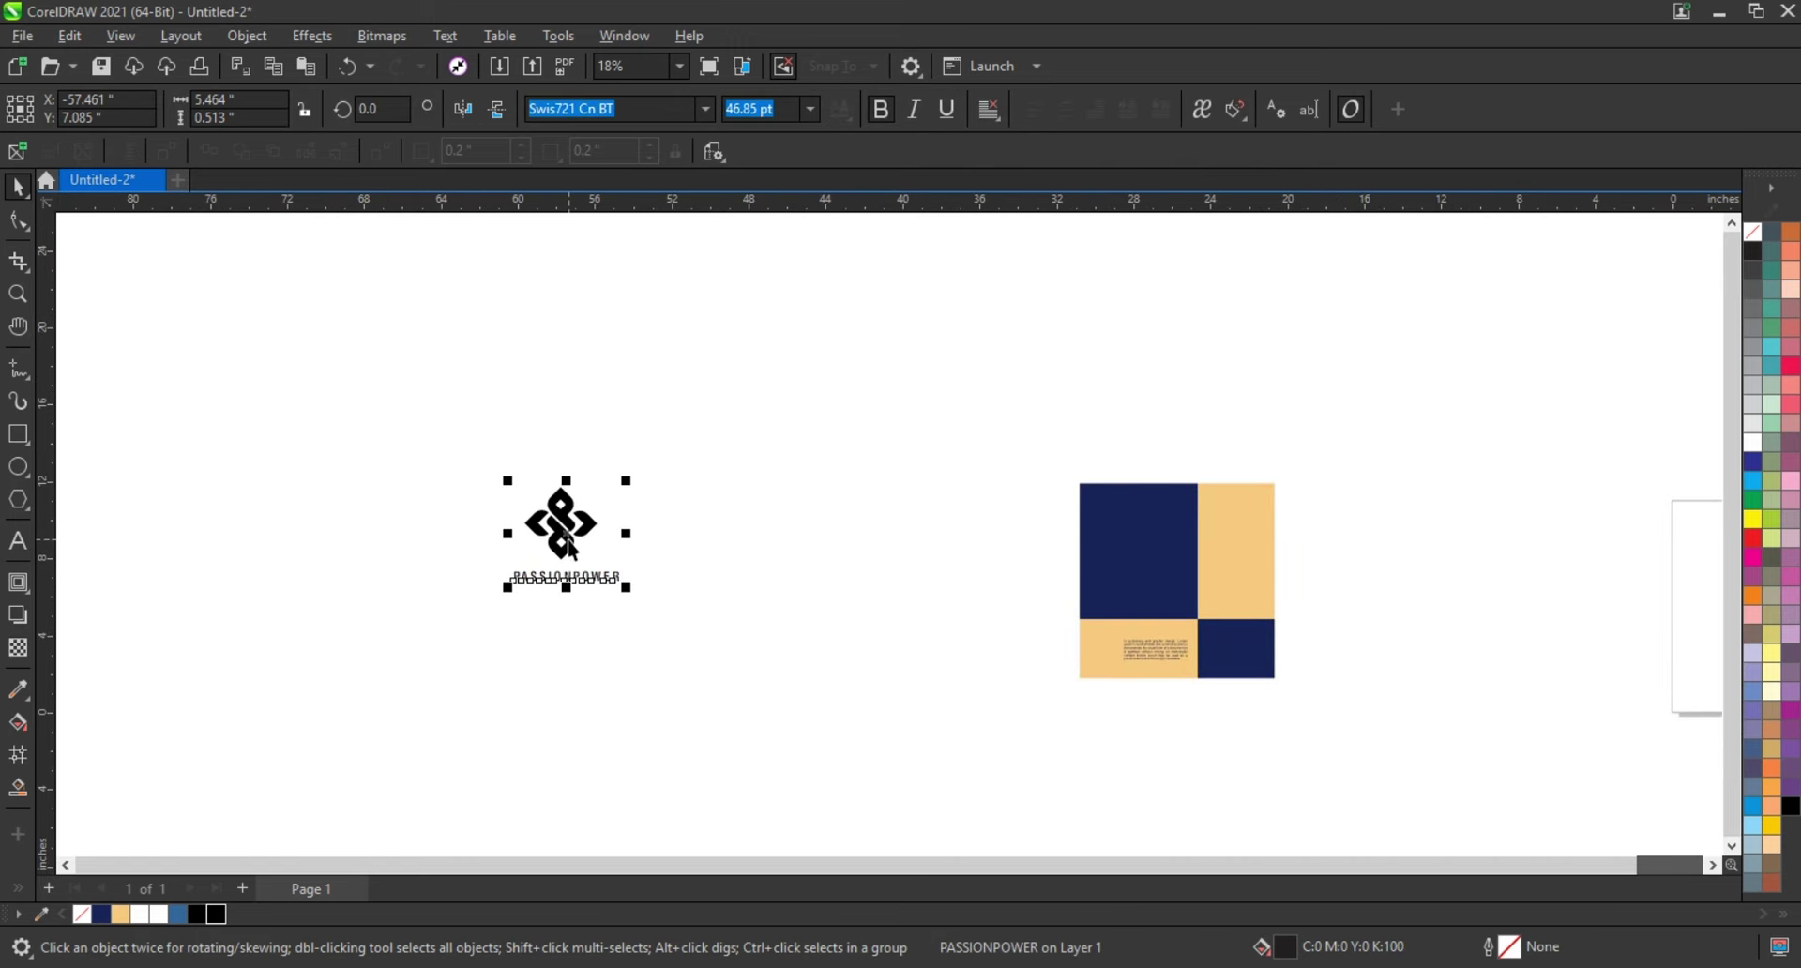
left_click_drag(568, 546, 1151, 561)
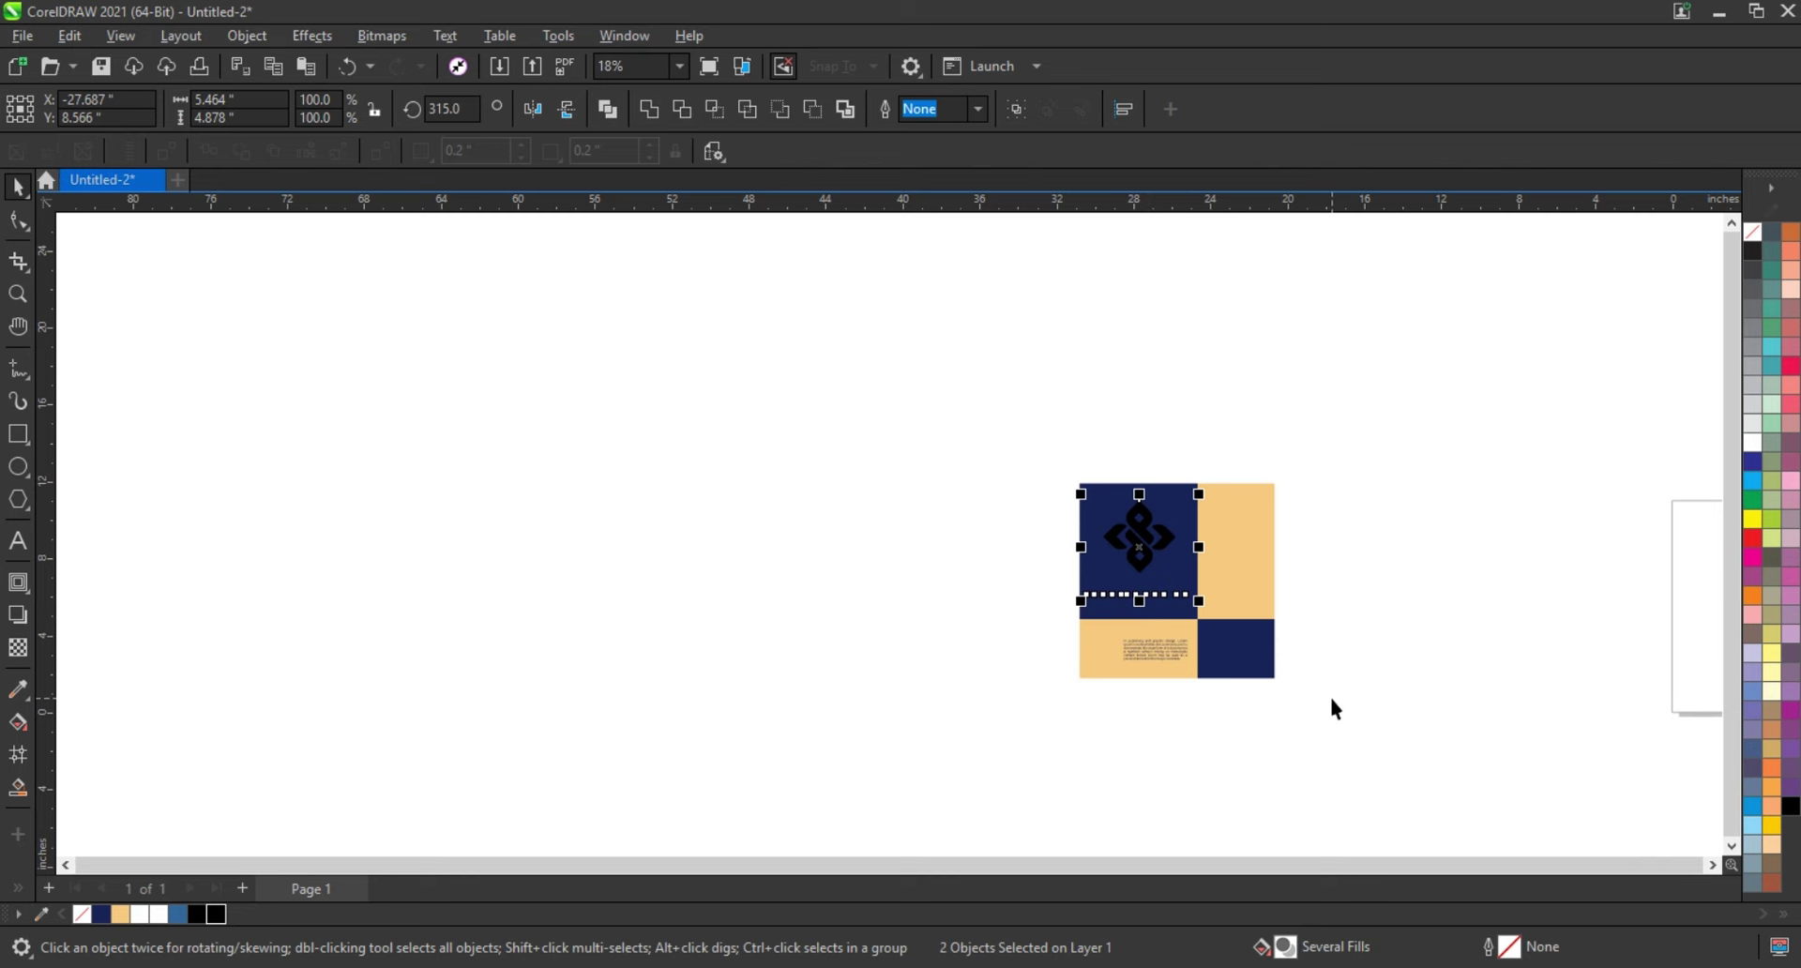
left_click_drag(1360, 699, 948, 430)
key("shift+F2")
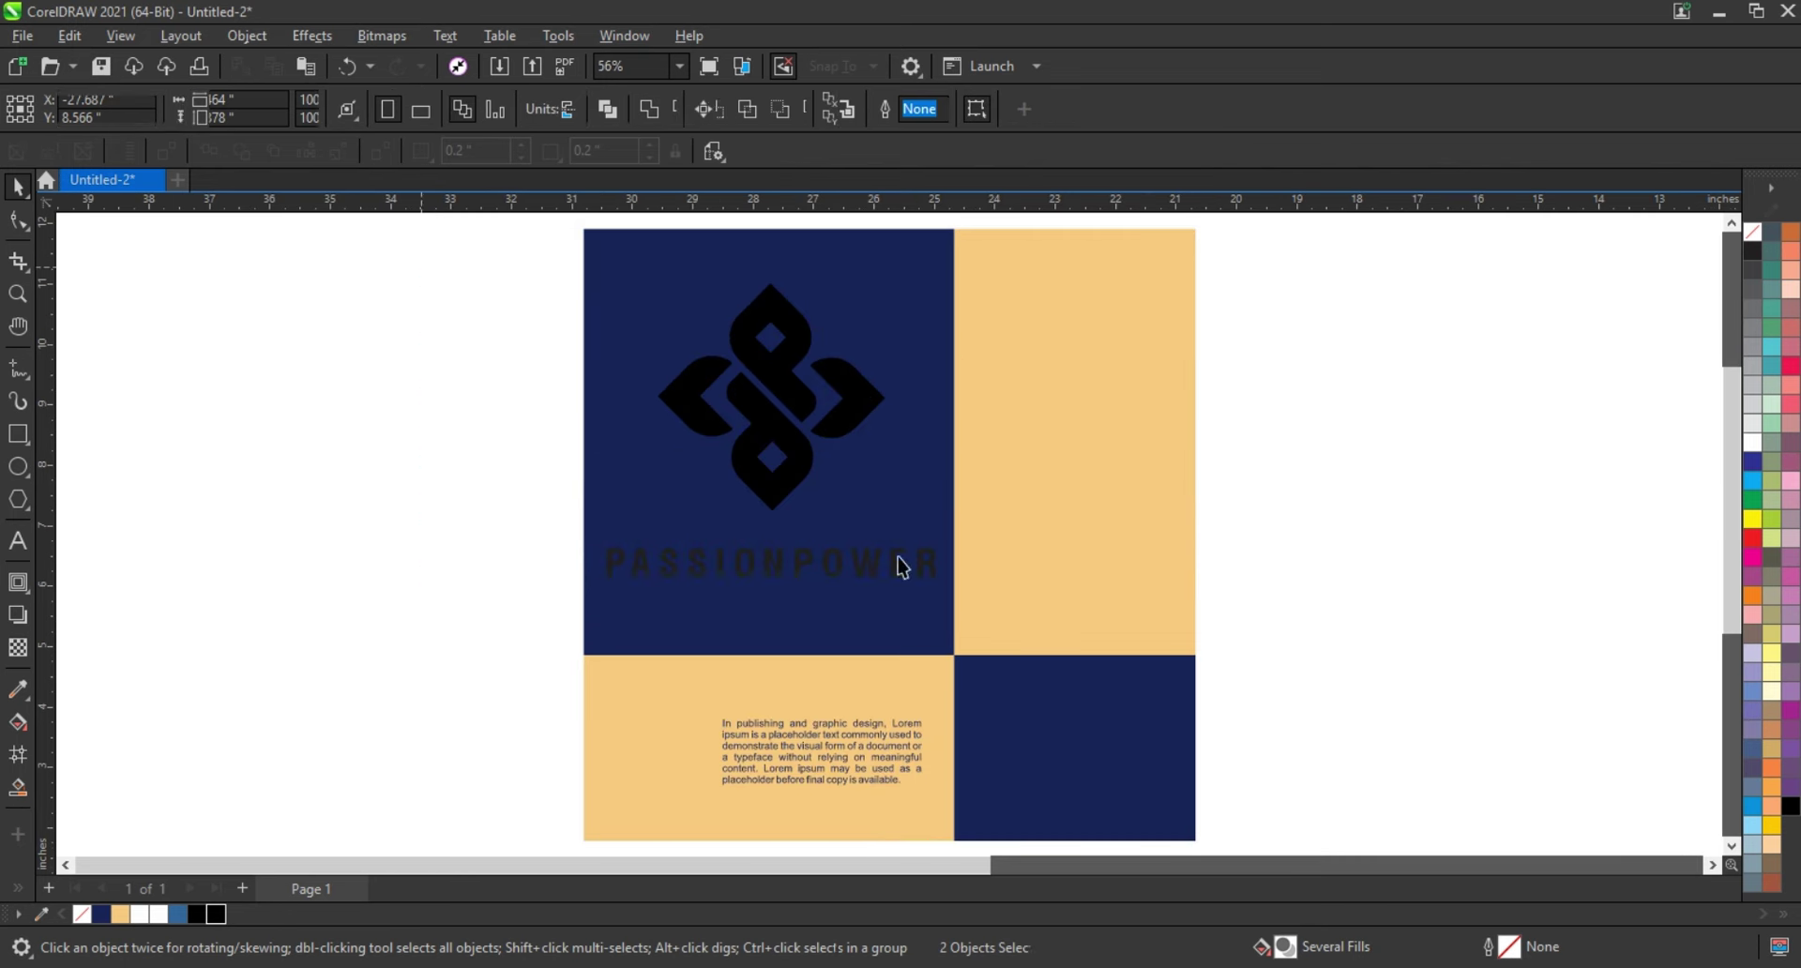
Recolour the knot logo and PASSIONPOWER text peach, and shrink the logo around its centre.
left_click_drag(422, 265, 981, 600)
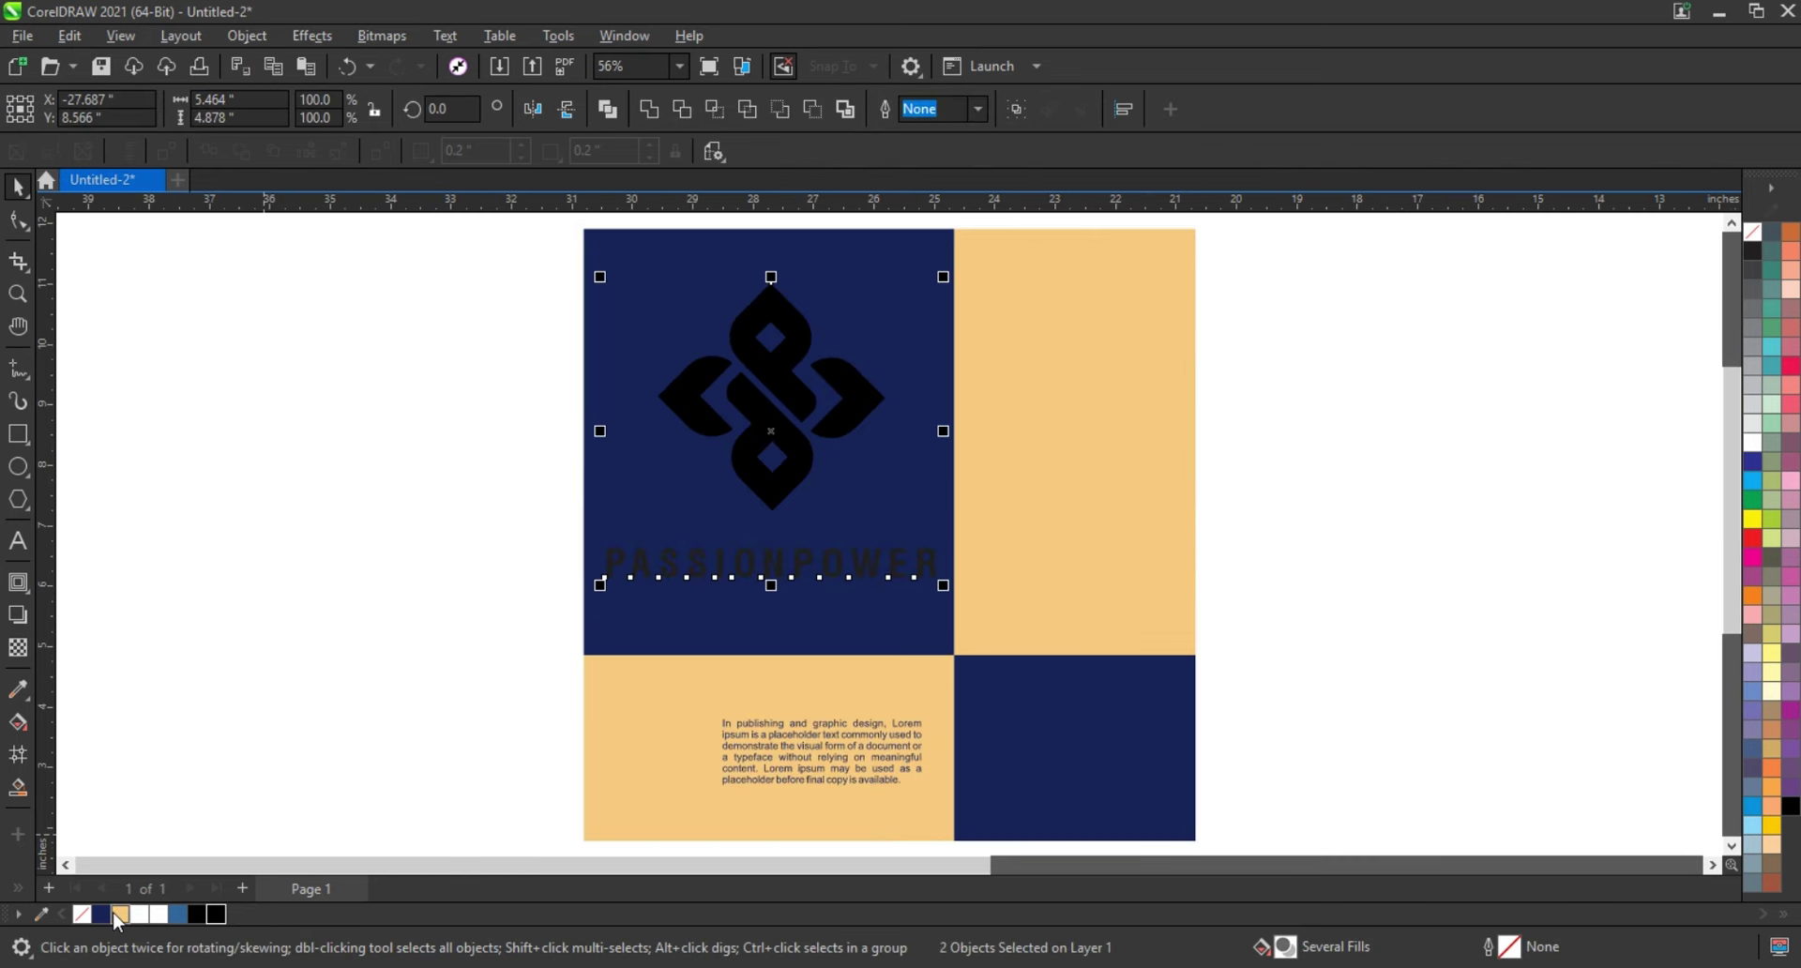
key("Escape")
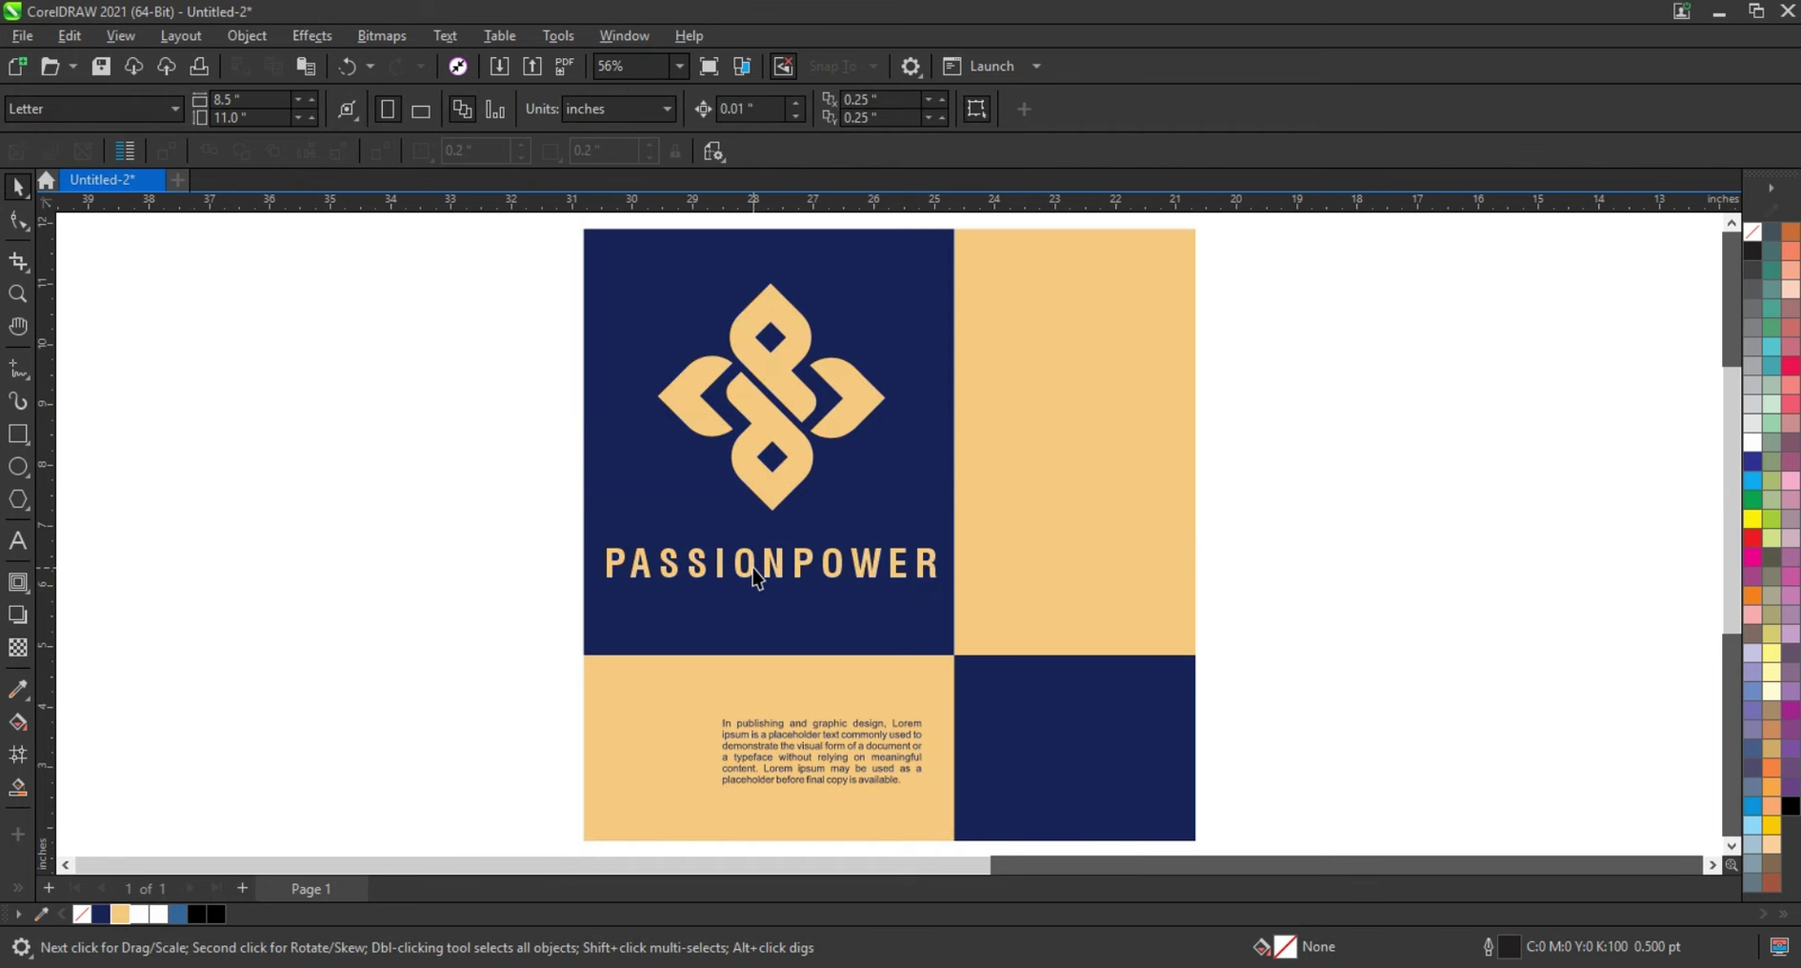
left_click(756, 572)
left_click(800, 441)
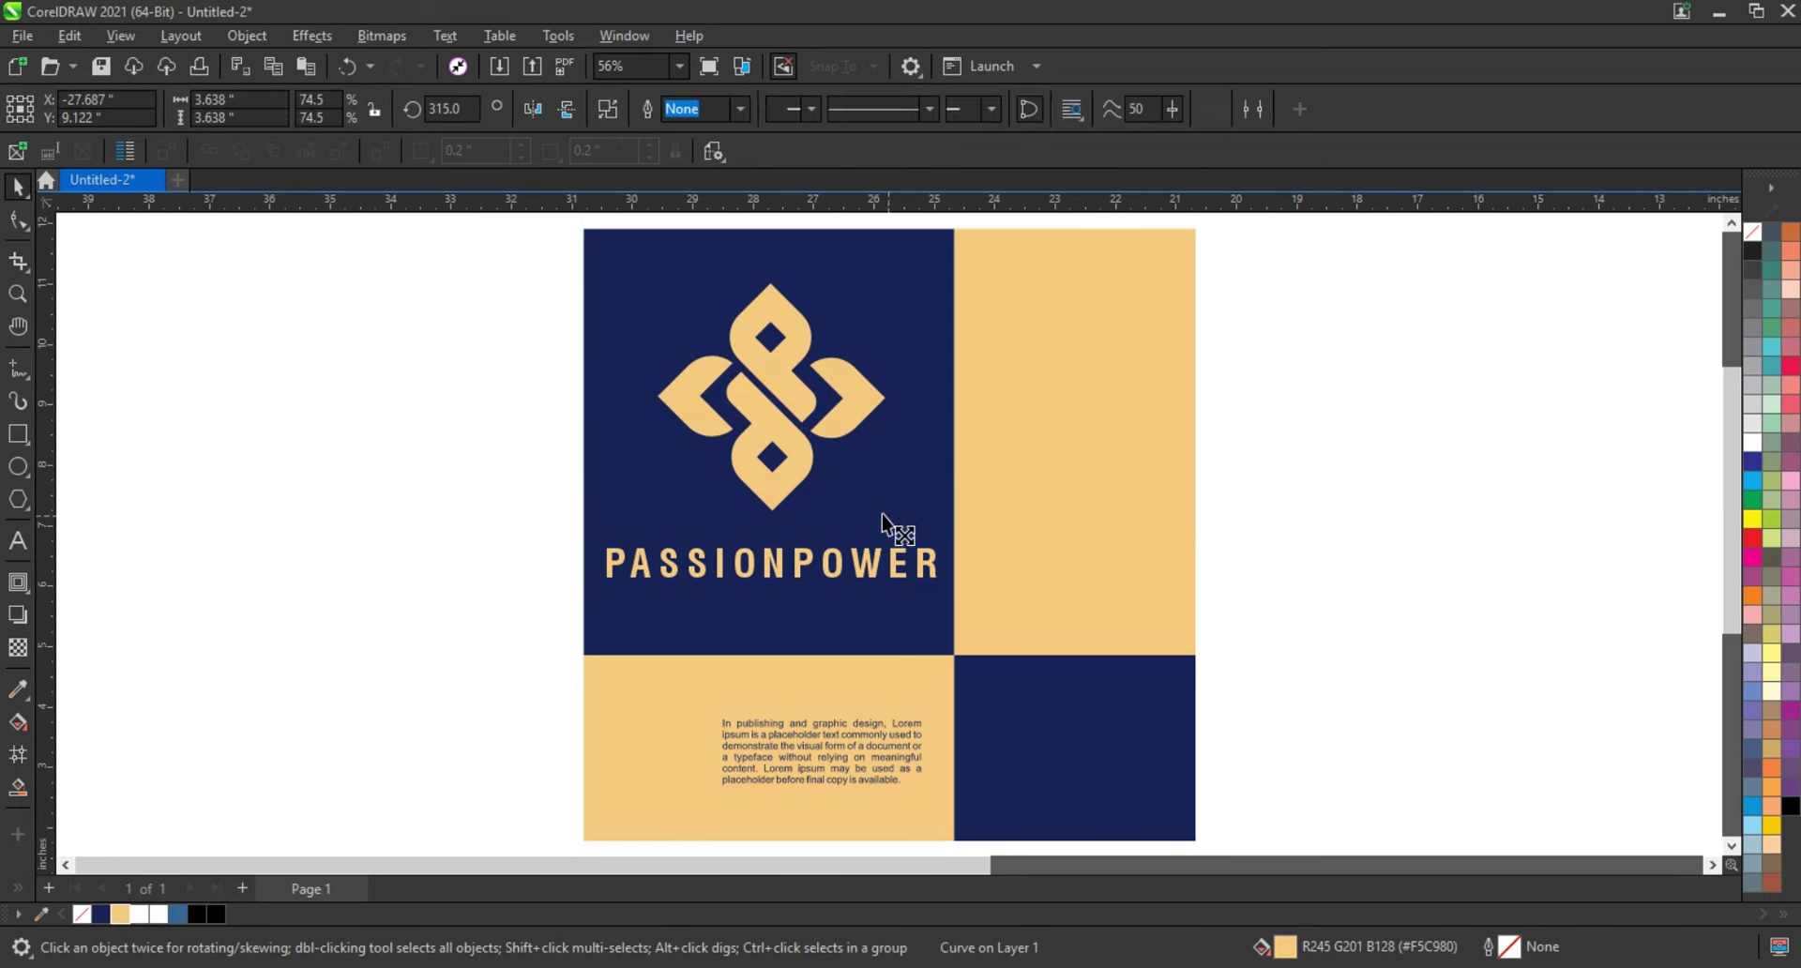
mouse_move(886, 512)
left_mouse_down()
mouse_move(789, 439)
mouse_move(790, 480)
left_mouse_up()
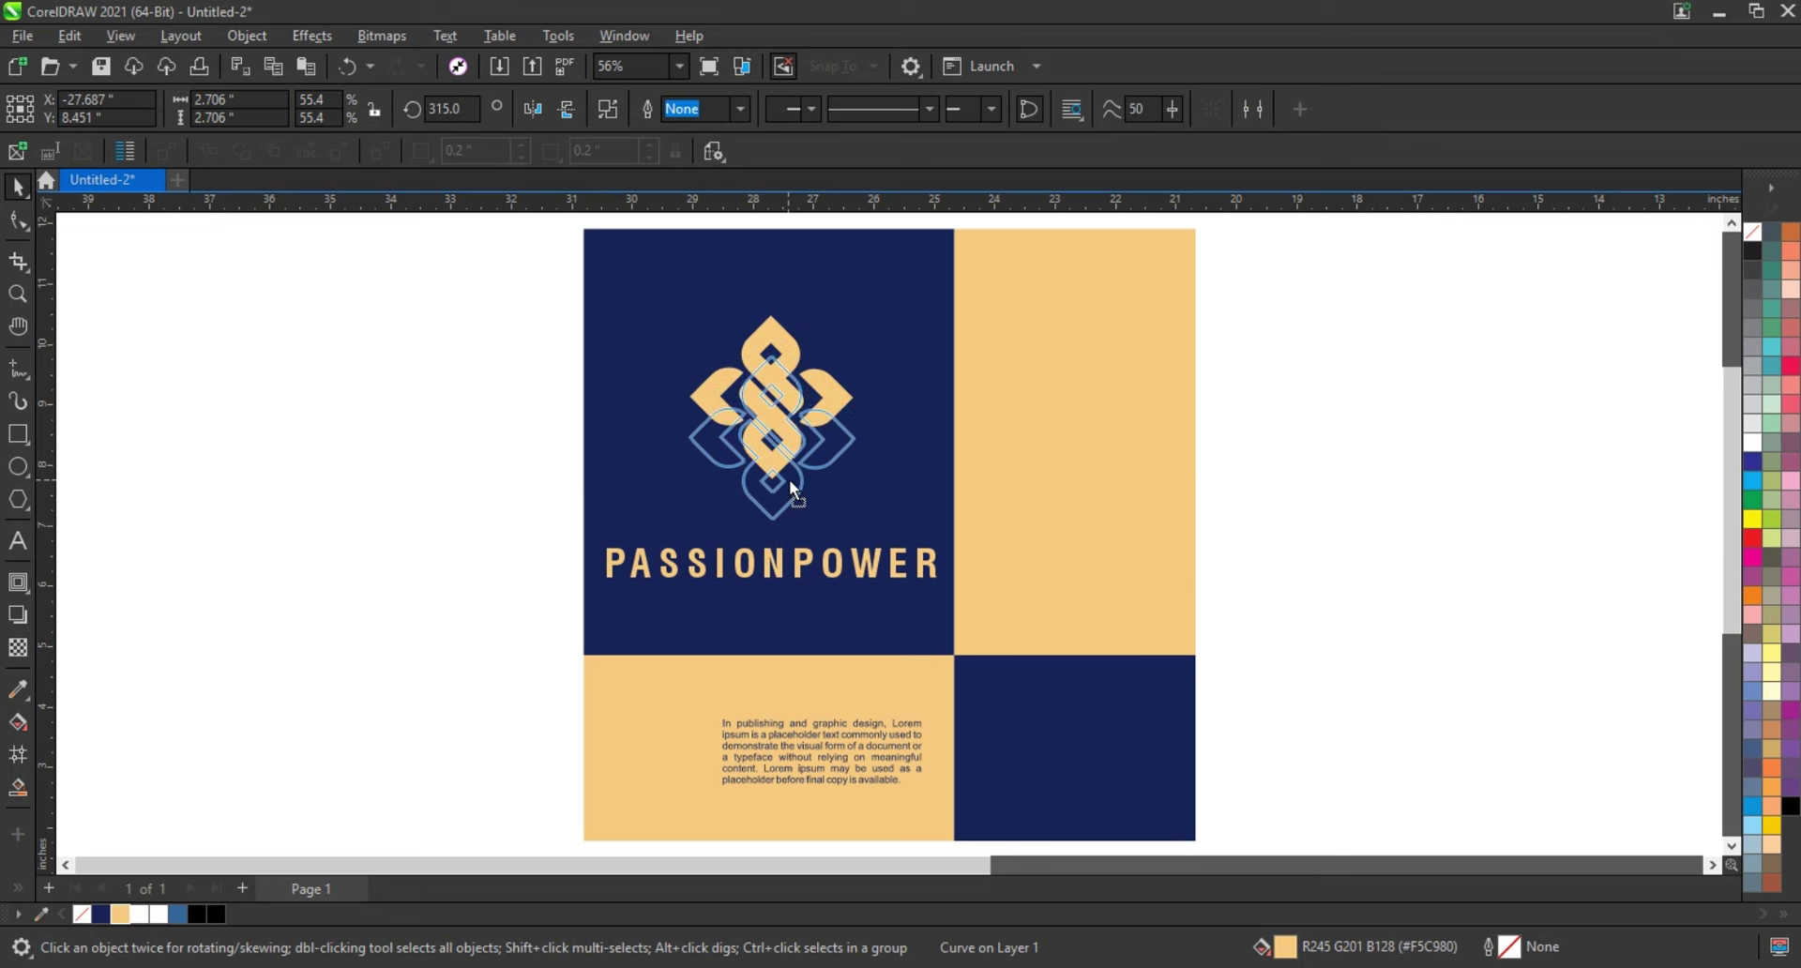
Scale the logo and PASSIONPOWER down together and move them higher in the navy panel.
left_click(797, 569, "shift")
left_click_drag(944, 586, 913, 564)
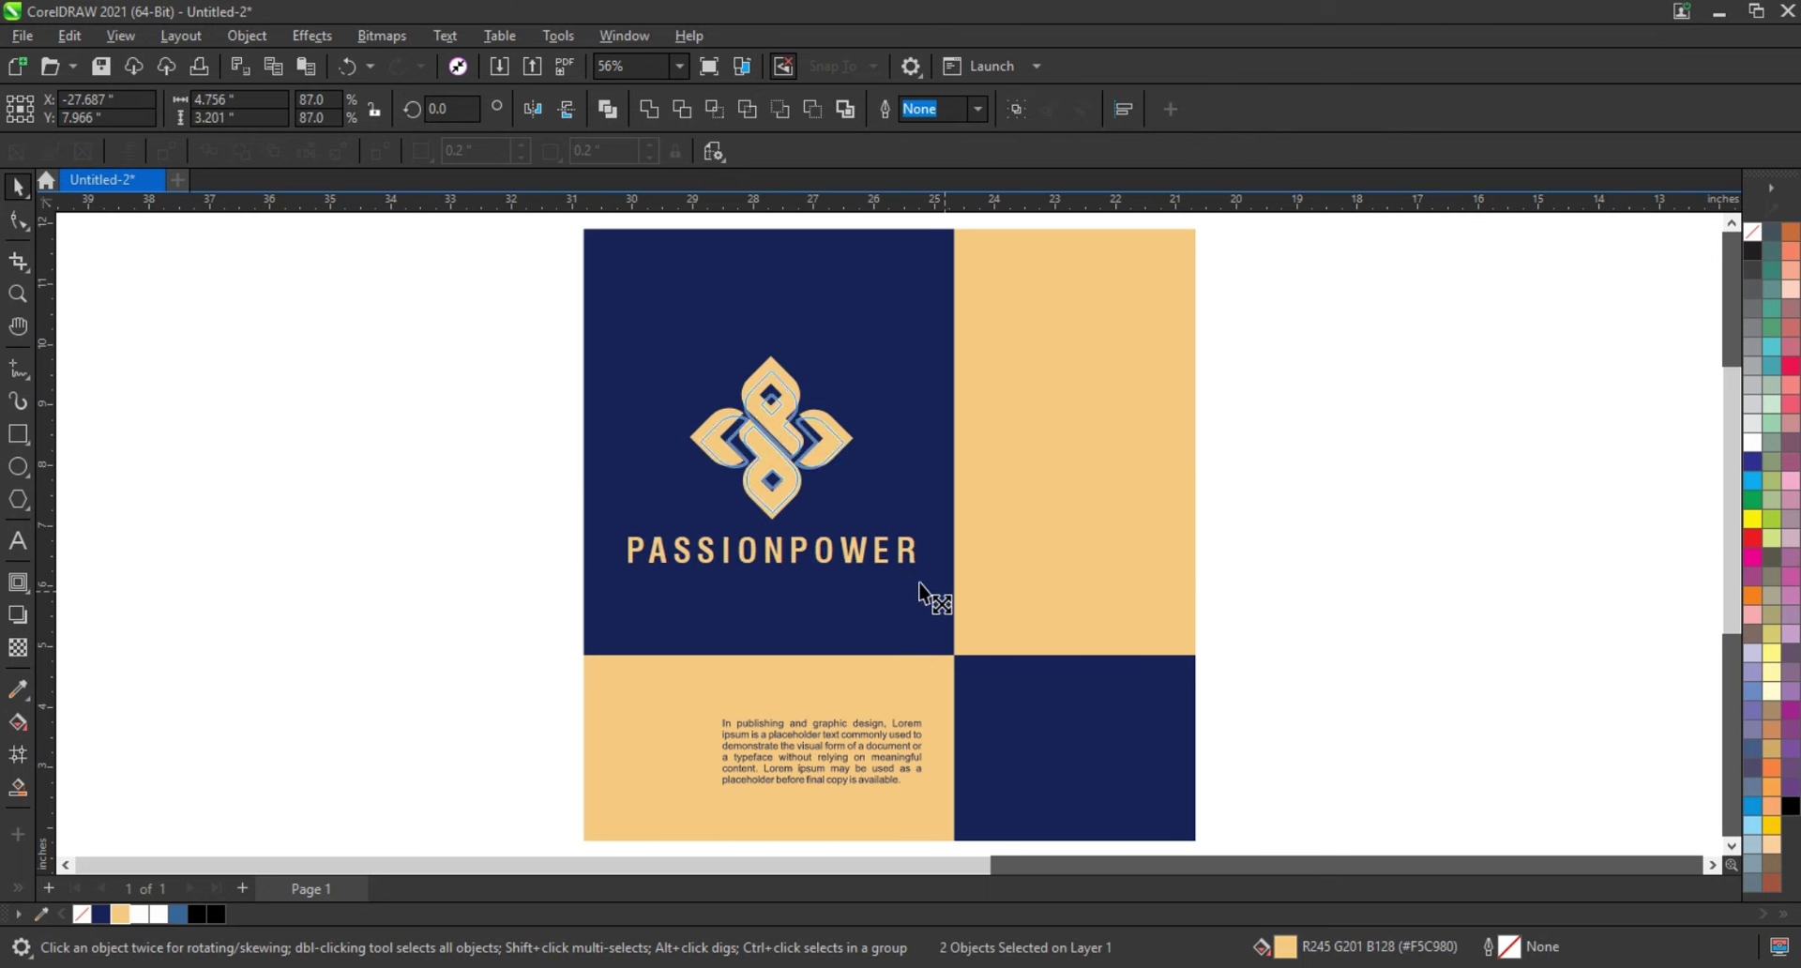
left_click_drag(790, 465, 790, 419)
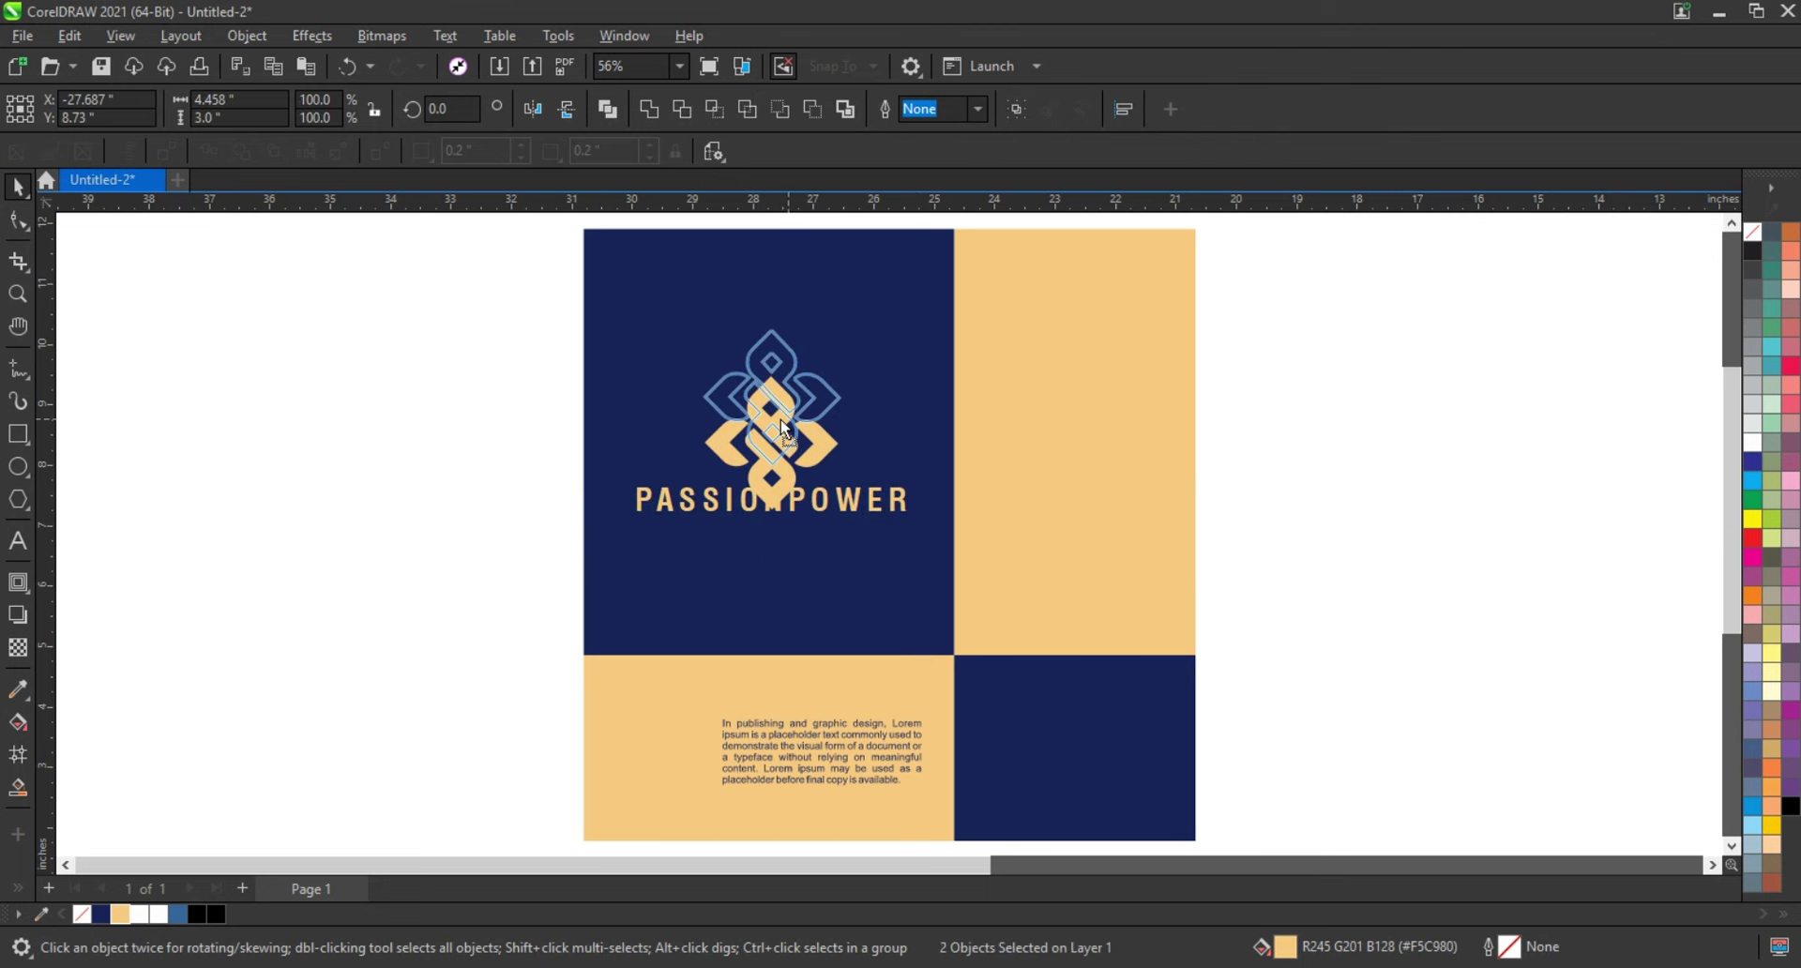
left_click_drag(914, 522, 903, 524)
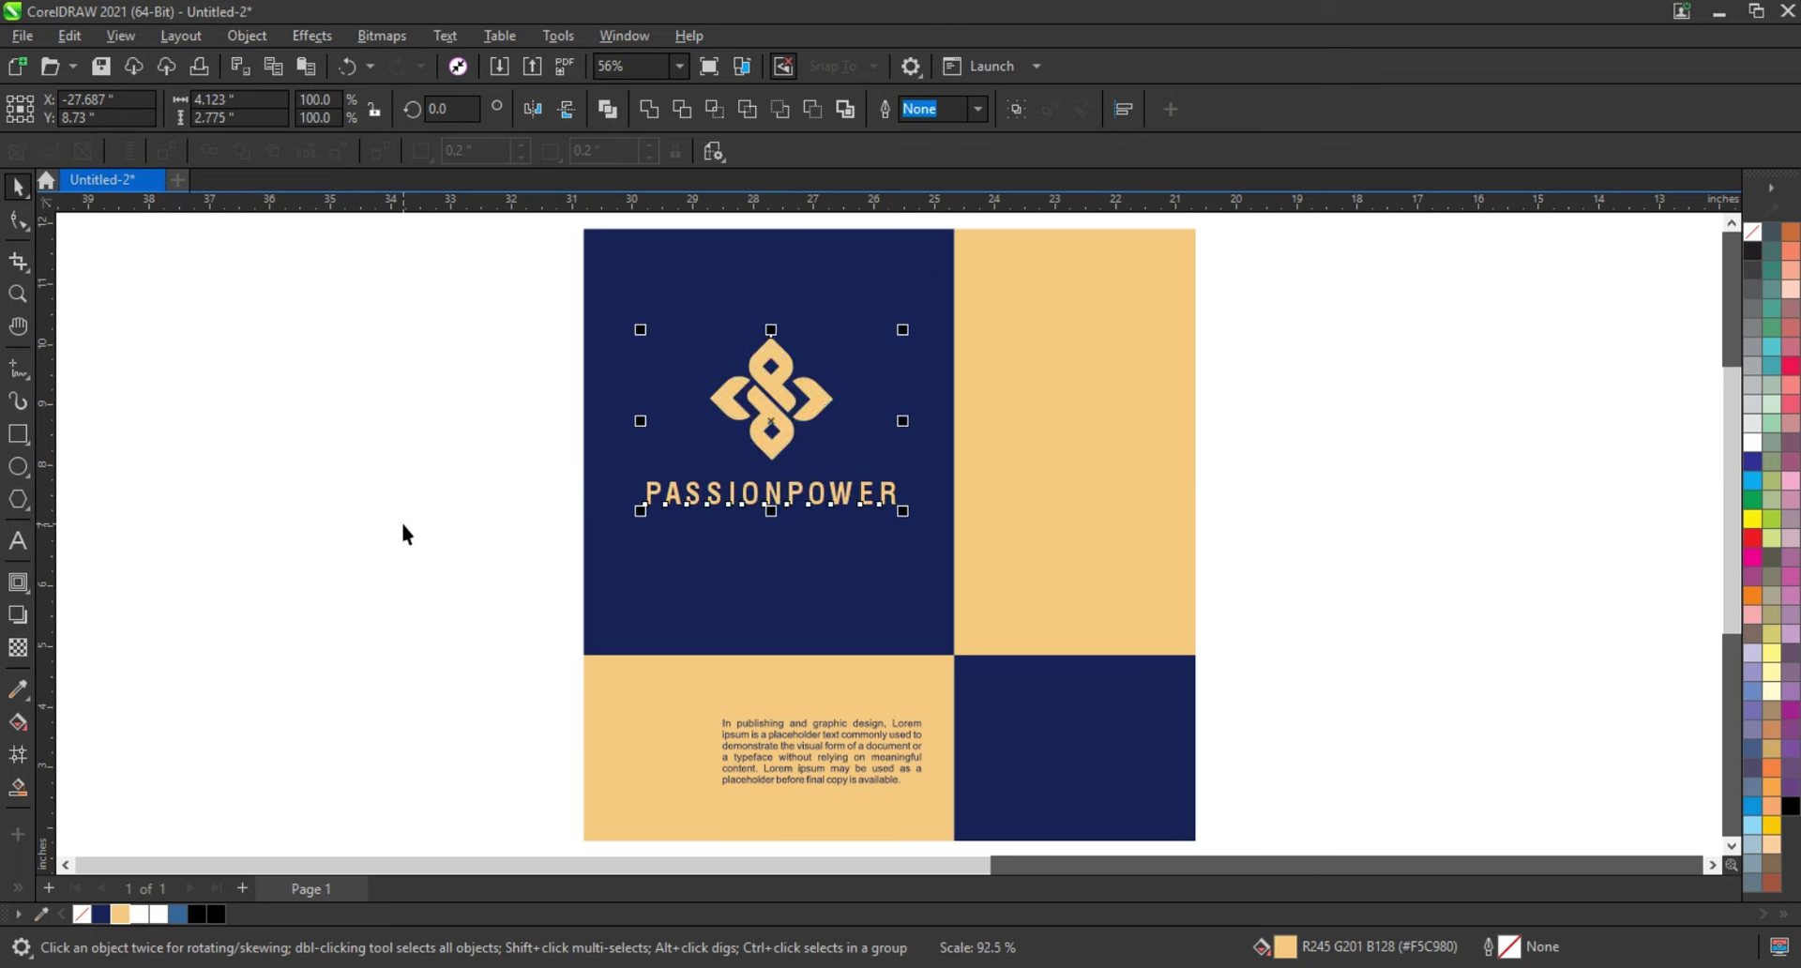
left_click(402, 520)
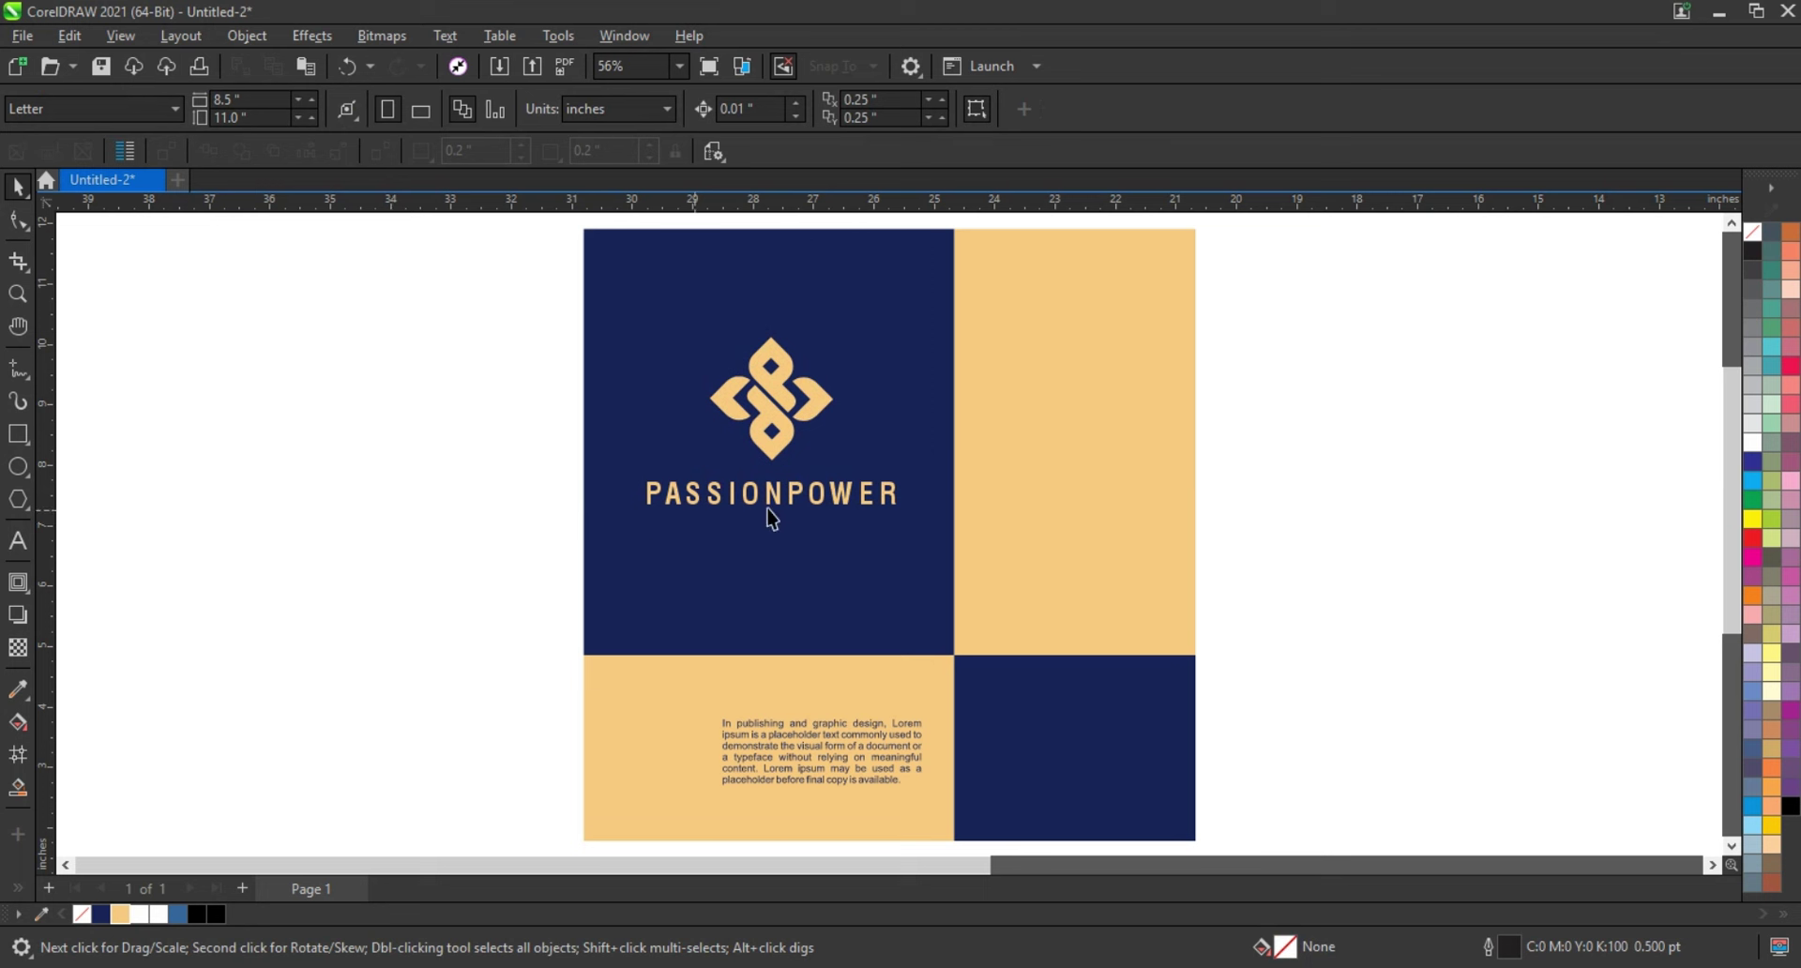
Place a navy copy of the knot logo in the lower-left peach panel and shrink it.
left_click(784, 444)
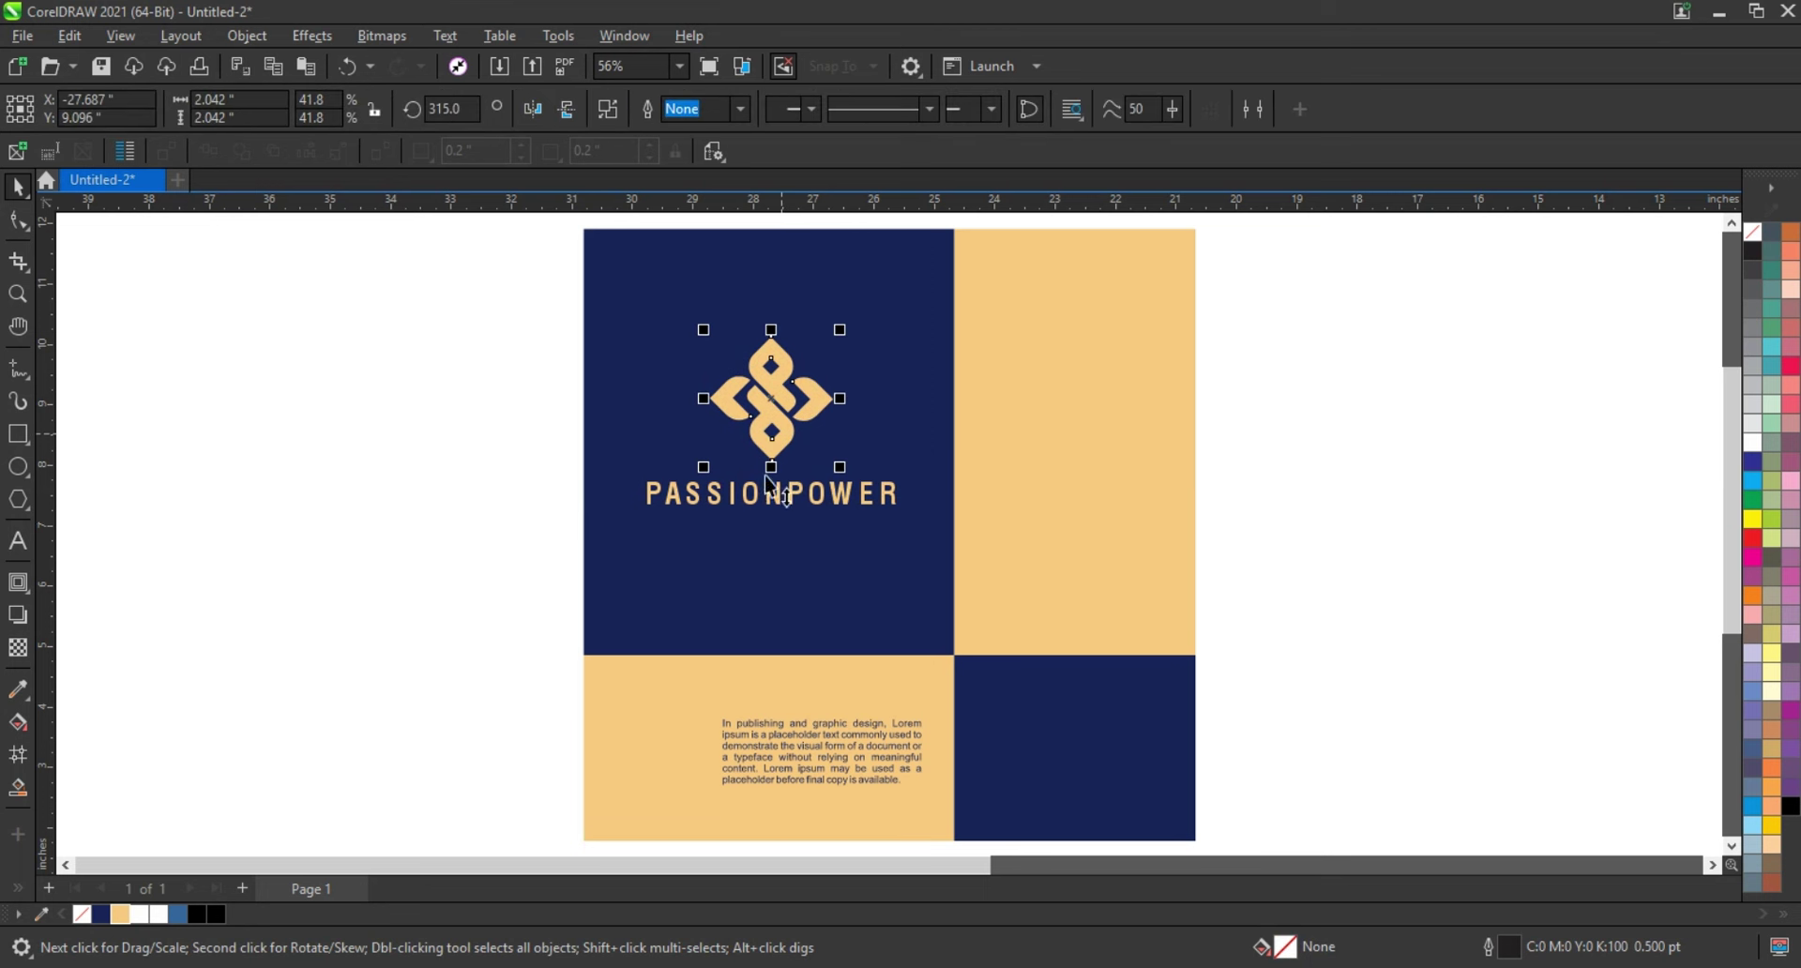
left_click_drag(771, 424, 655, 765)
left_click(103, 915)
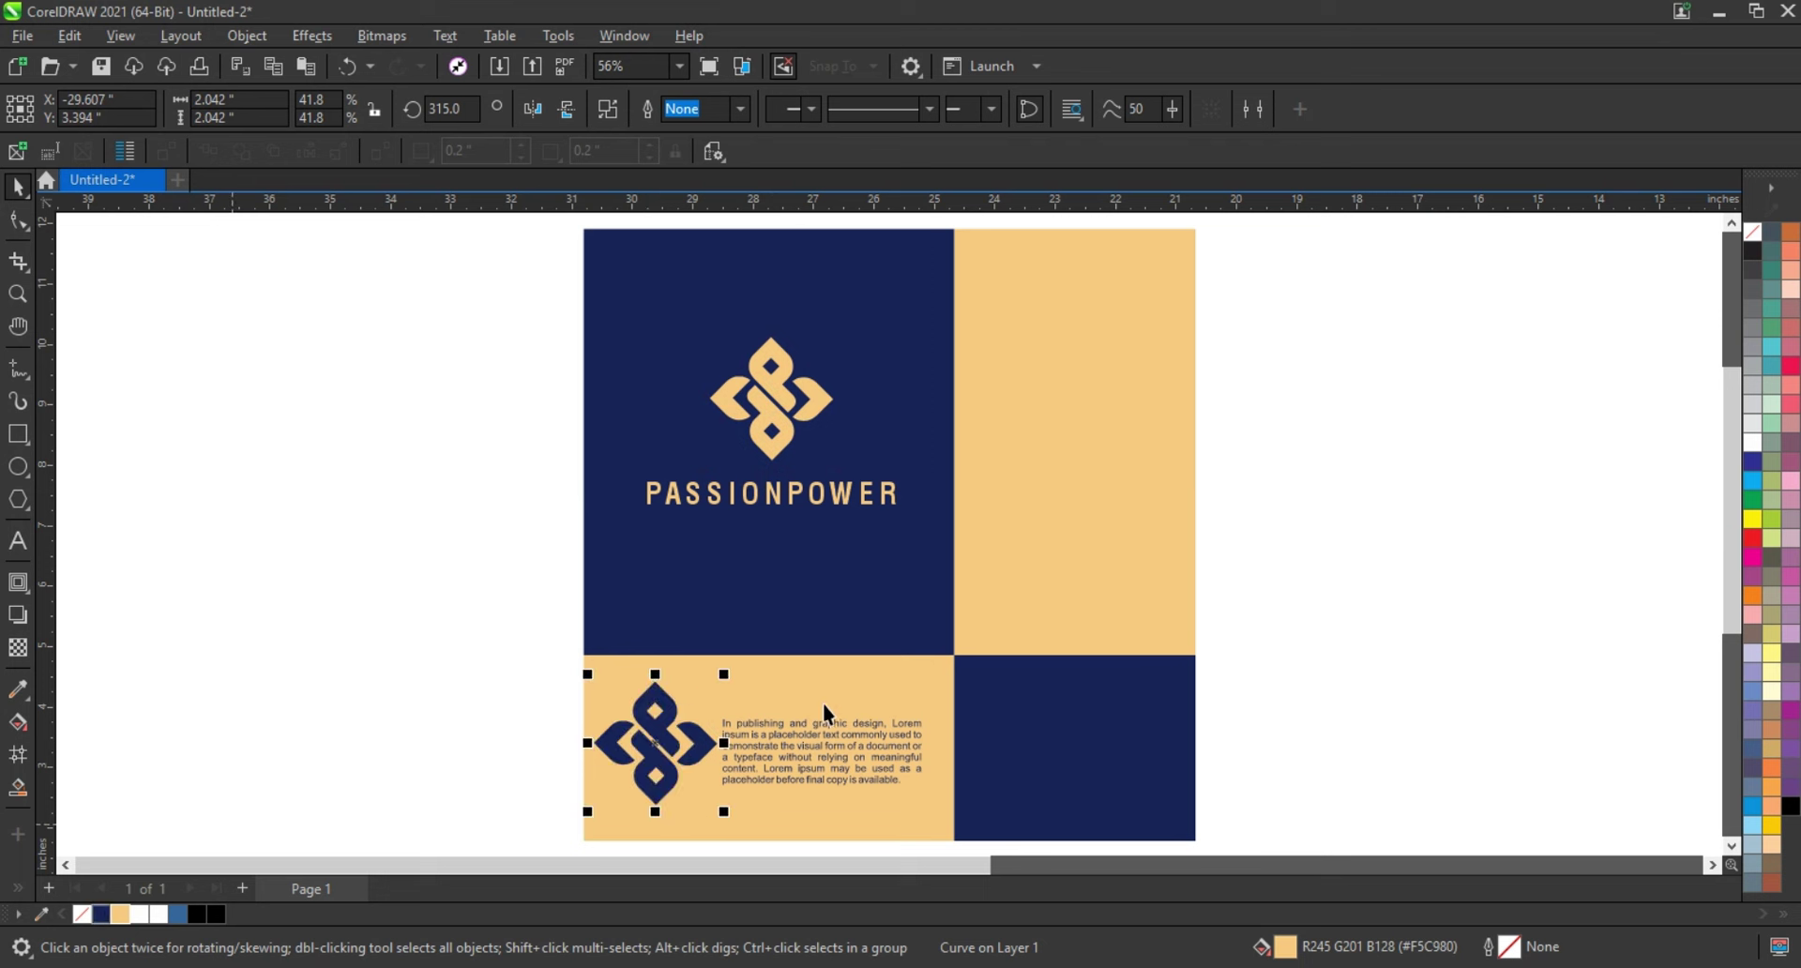
left_click_drag(723, 674, 704, 694)
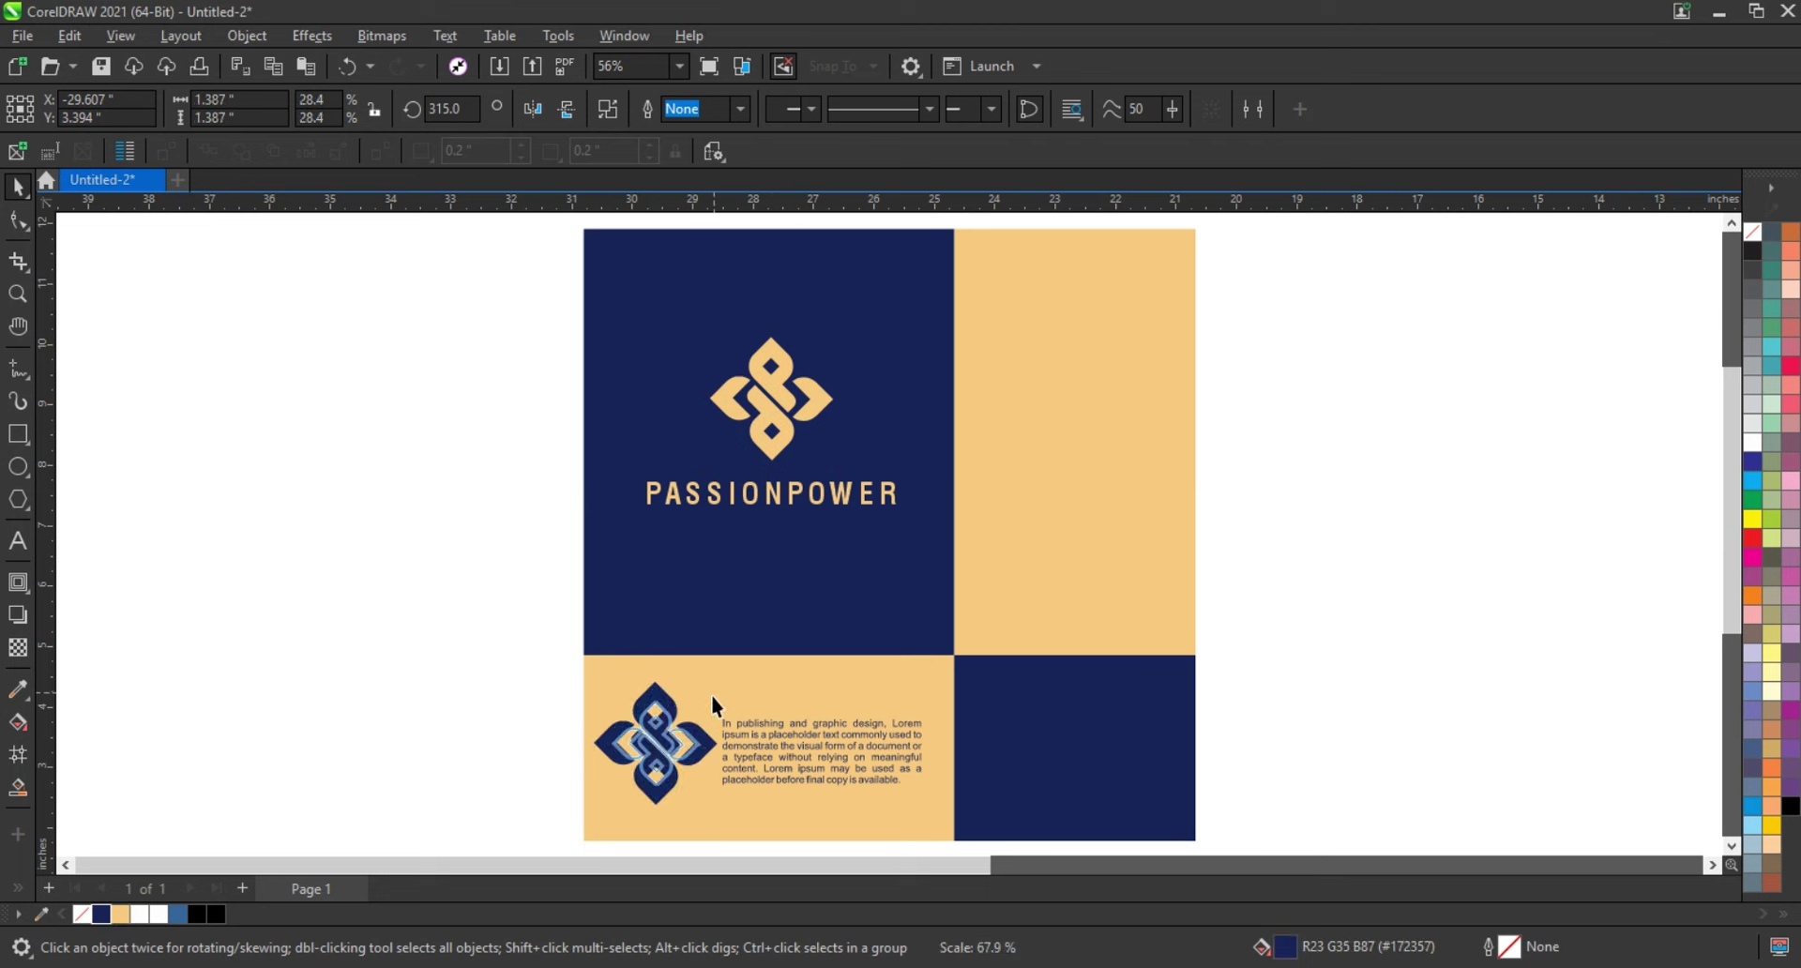
Shrink the navy logo further, set it left of the body text, and group them.
left_click(767, 746, "shift")
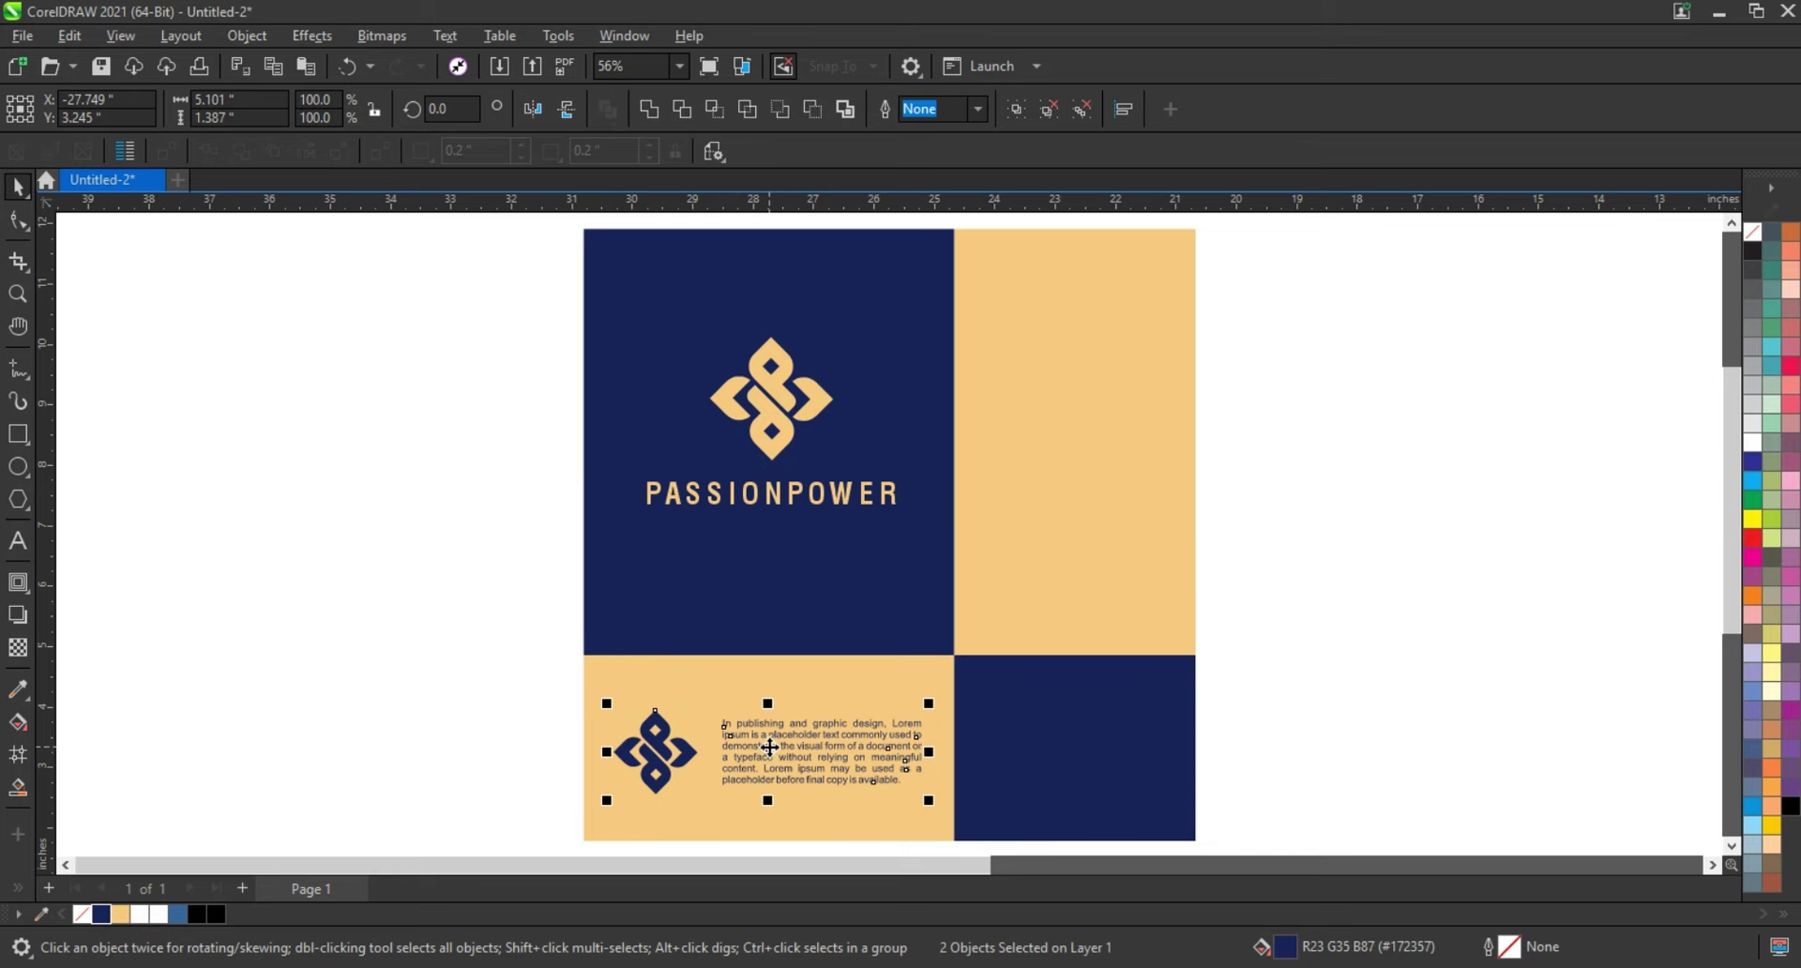
key("shift+F2")
left_click(548, 563)
scroll(581, 560, "down", 1)
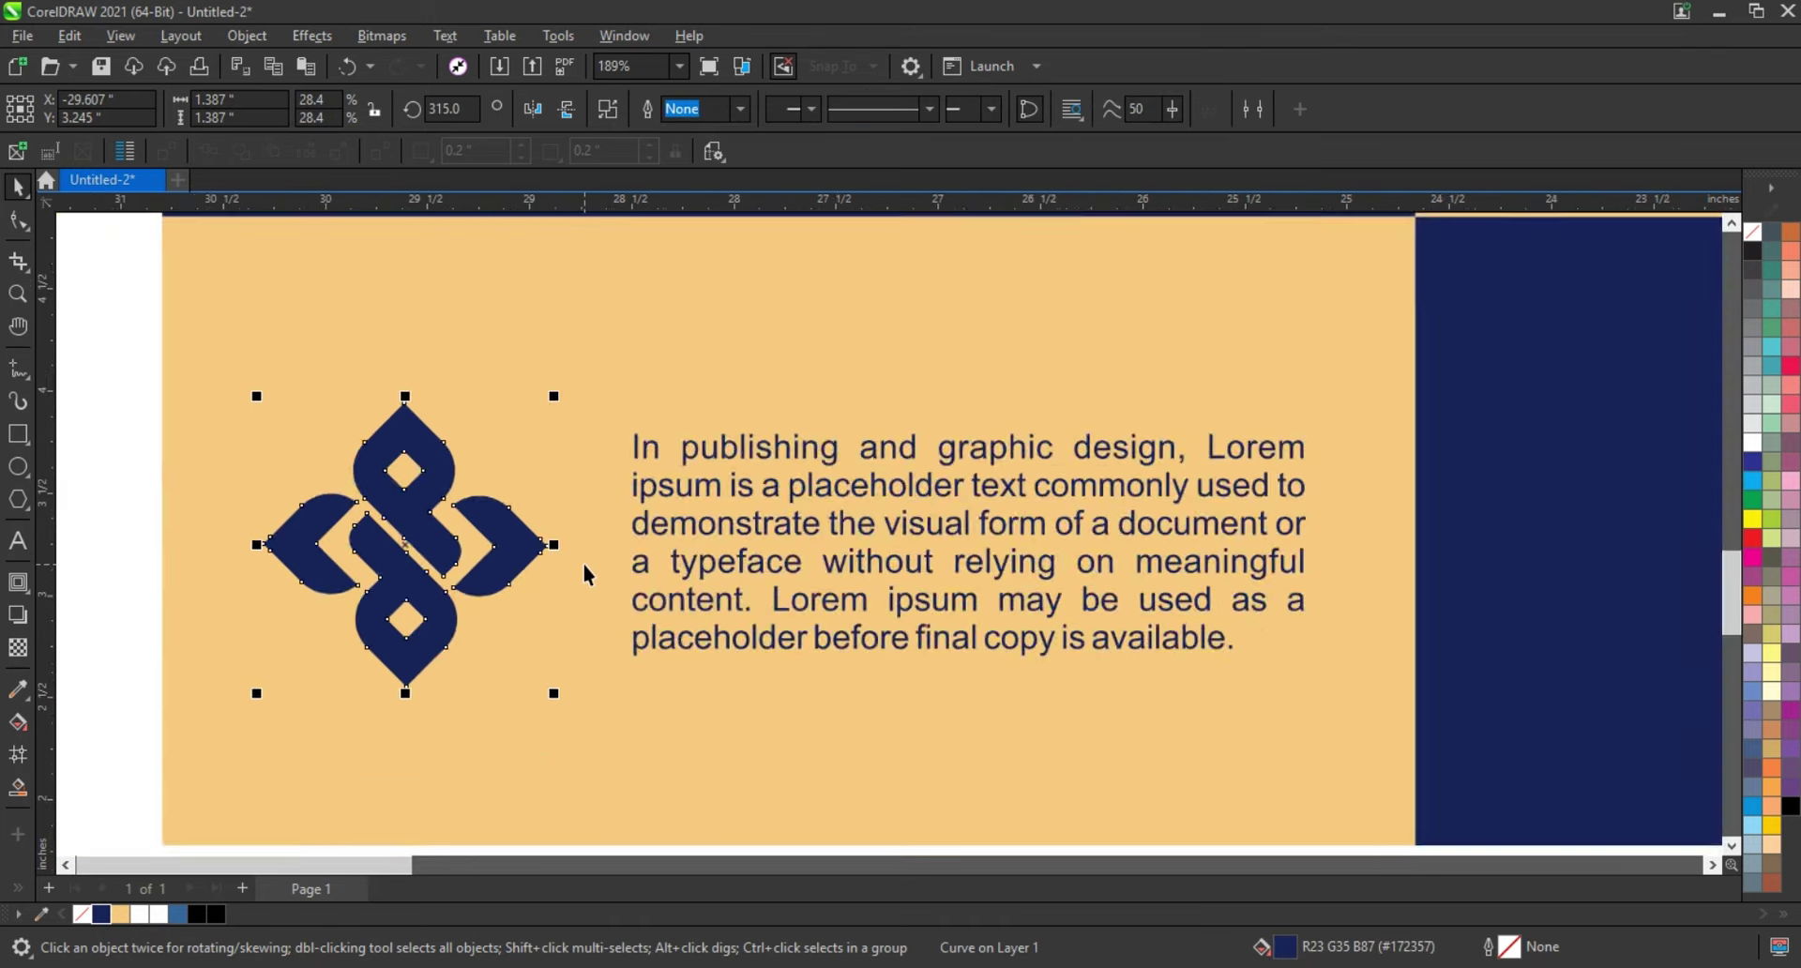
scroll(581, 560, "down", 1)
left_click_drag(566, 651, 543, 626)
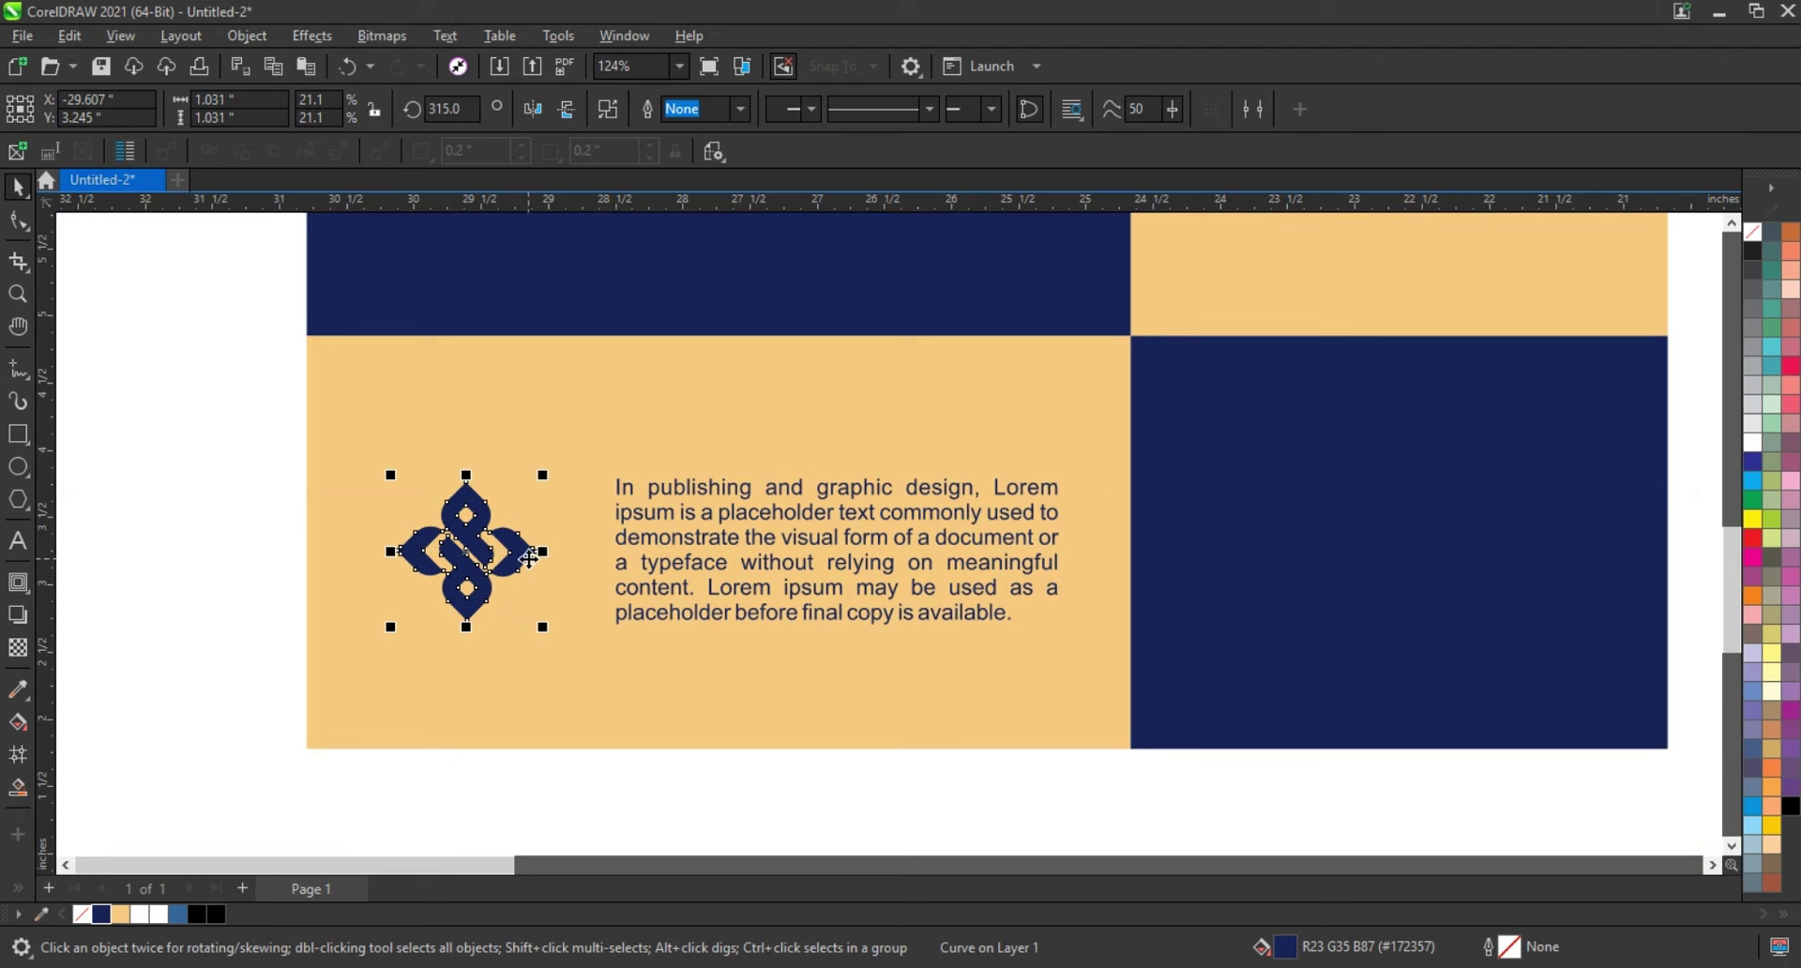
left_click_drag(527, 558, 567, 557)
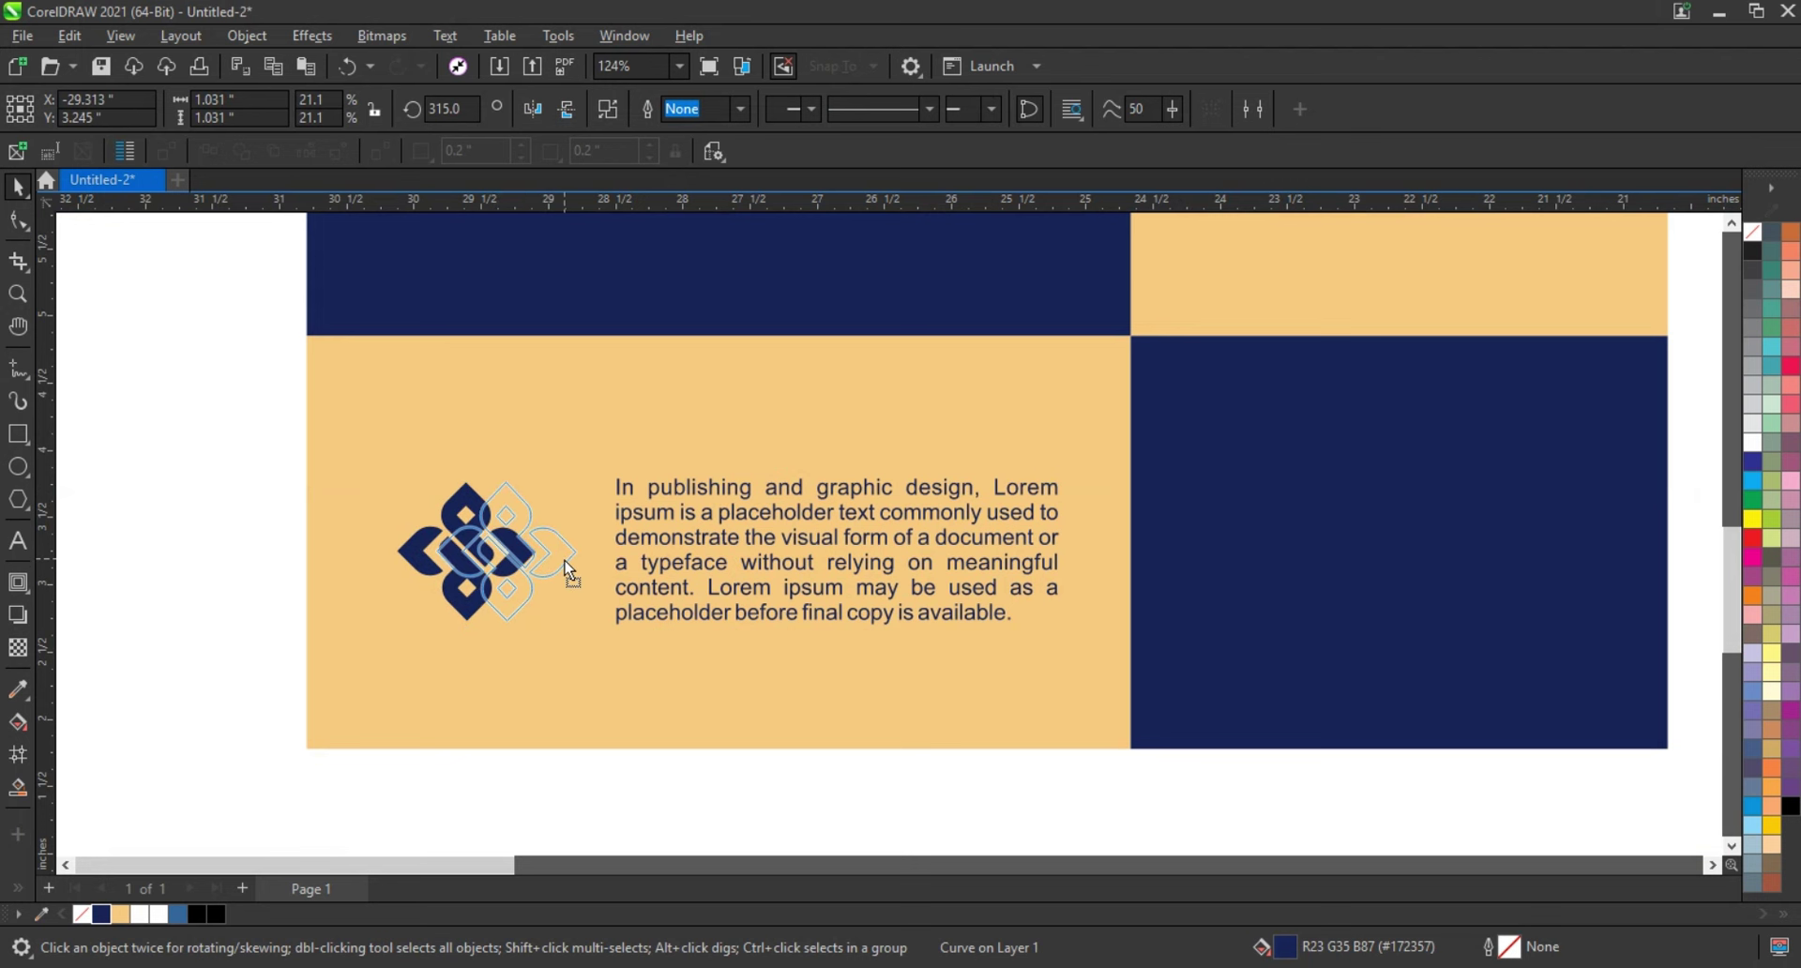
left_click(720, 548, "shift")
key("ctrl+g")
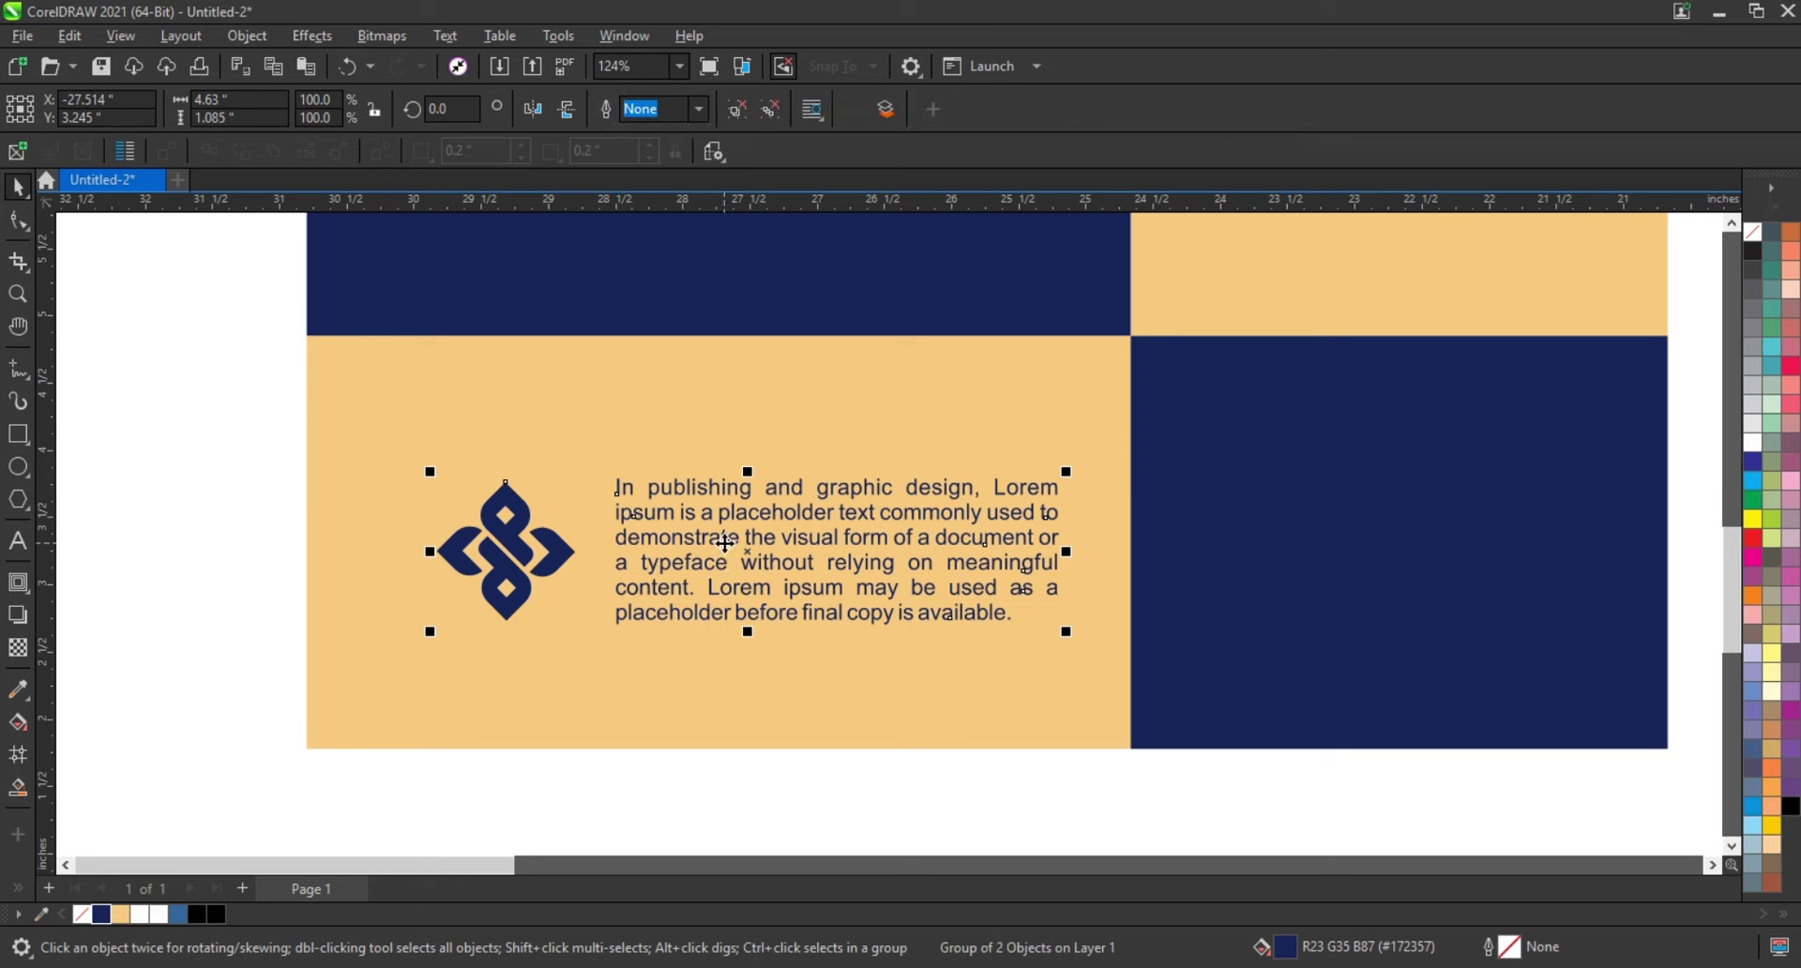
left_click_drag(720, 548, 632, 548)
Zoom out to fit the whole poster layout in view.
scroll(405, 559, "down", 2)
scroll(406, 559, "down", 2)
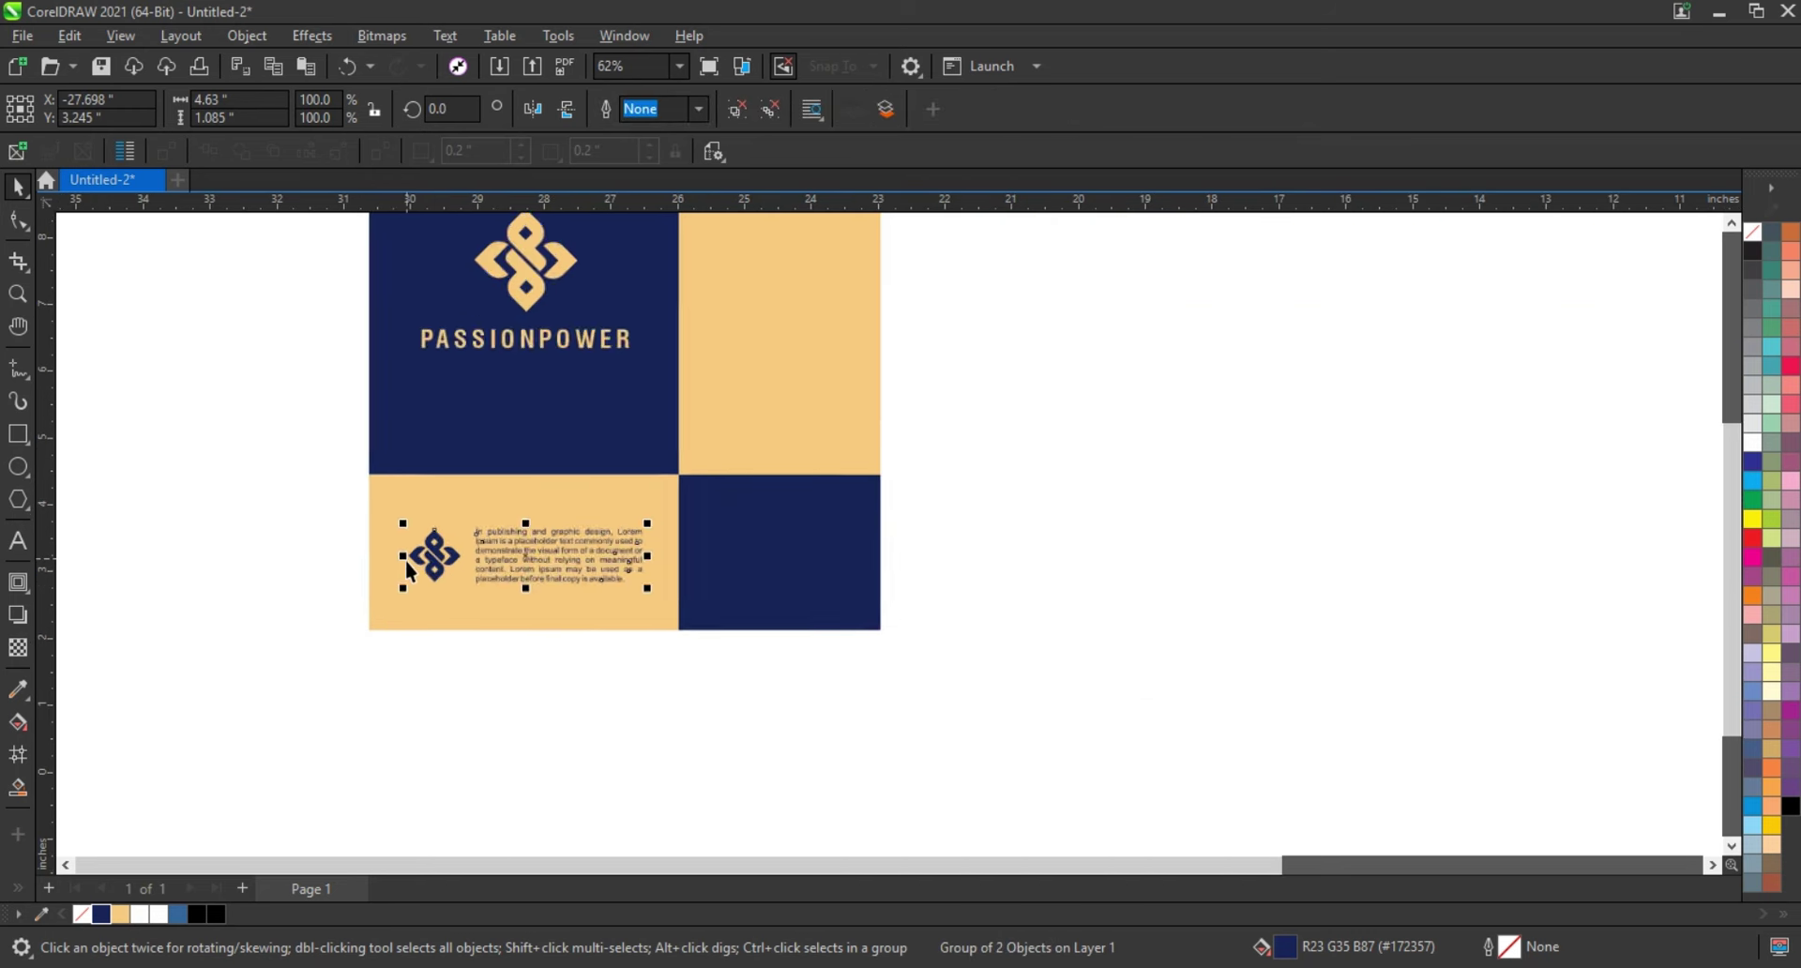
left_click(874, 627)
scroll(875, 626, "down", 2)
left_click_drag(923, 656, 431, 272)
key("shift+F2")
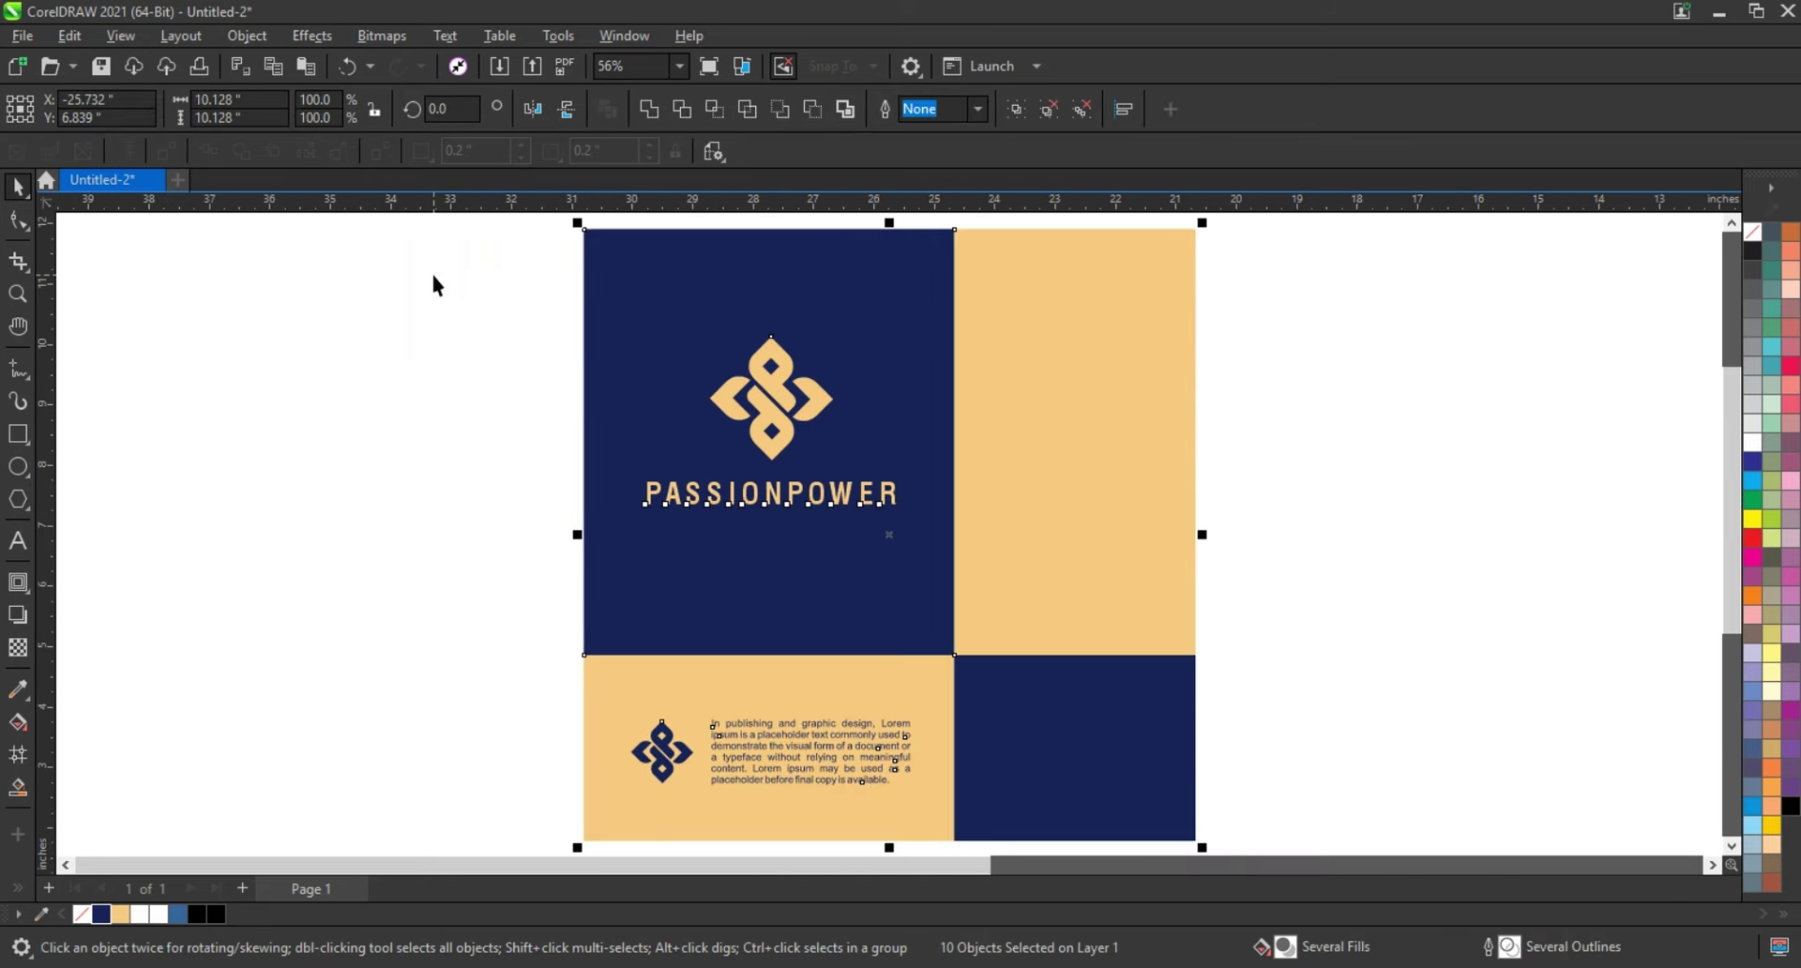
left_click(391, 316)
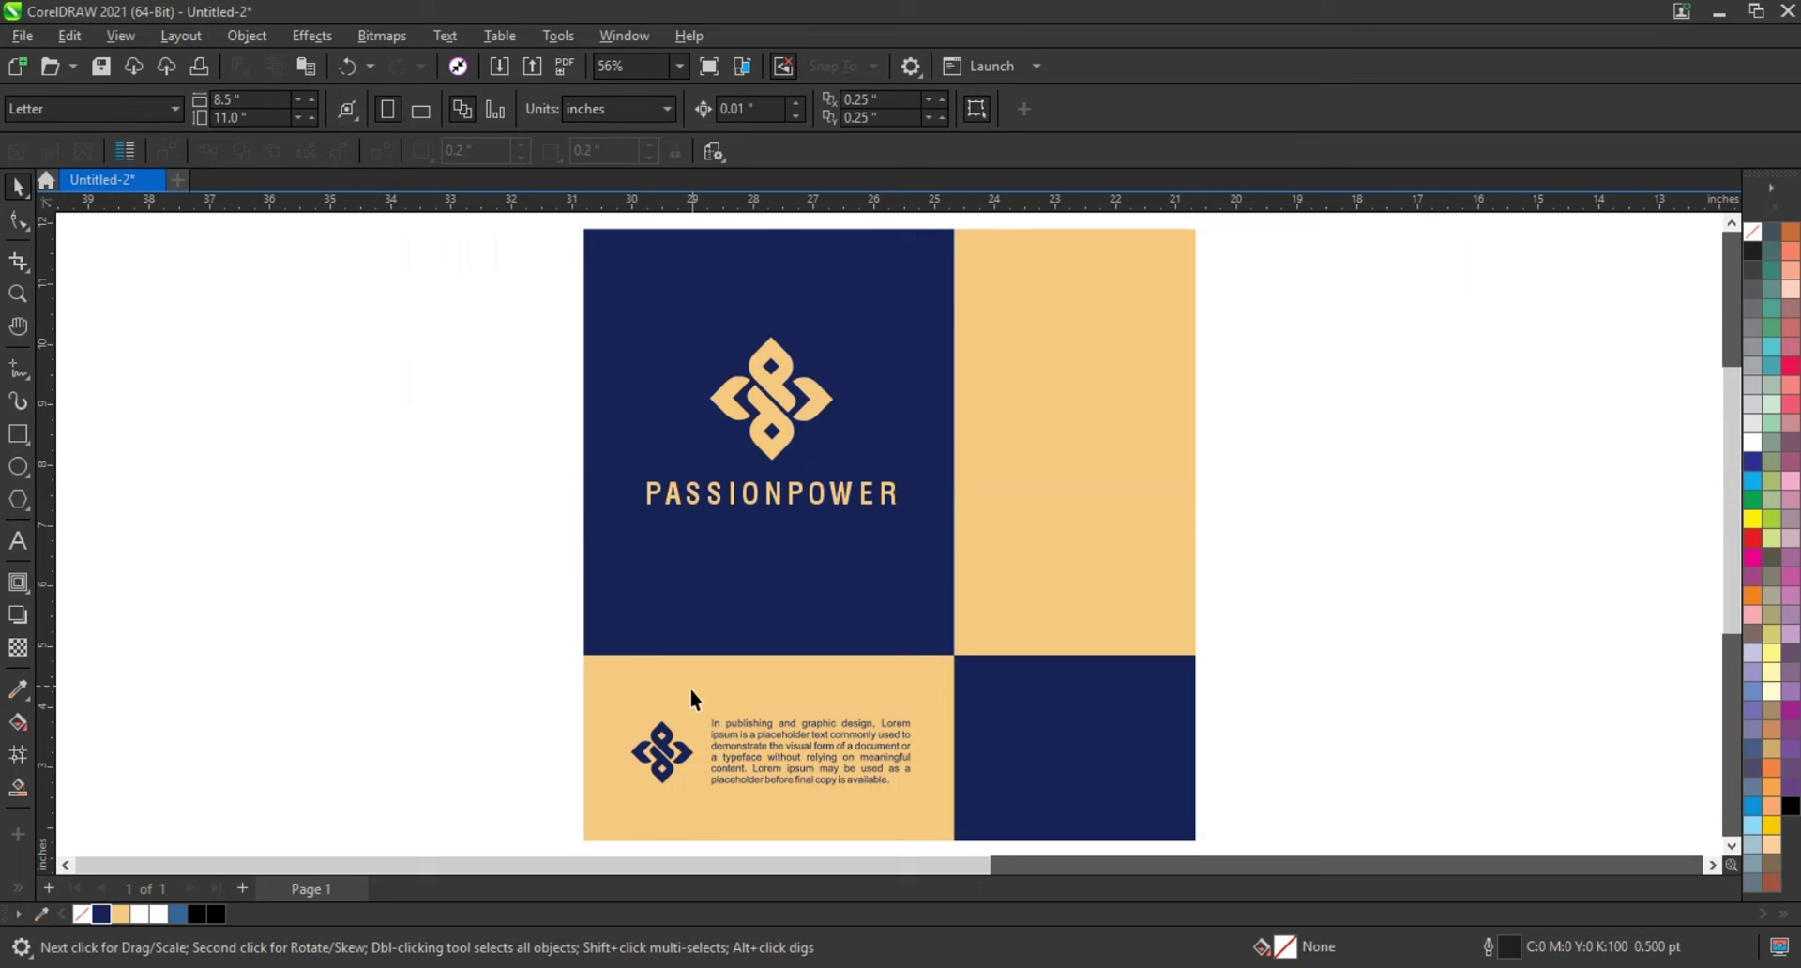
Place a smaller peach logo copy in the lower-right navy panel.
left_click_drag(783, 451, 1060, 771)
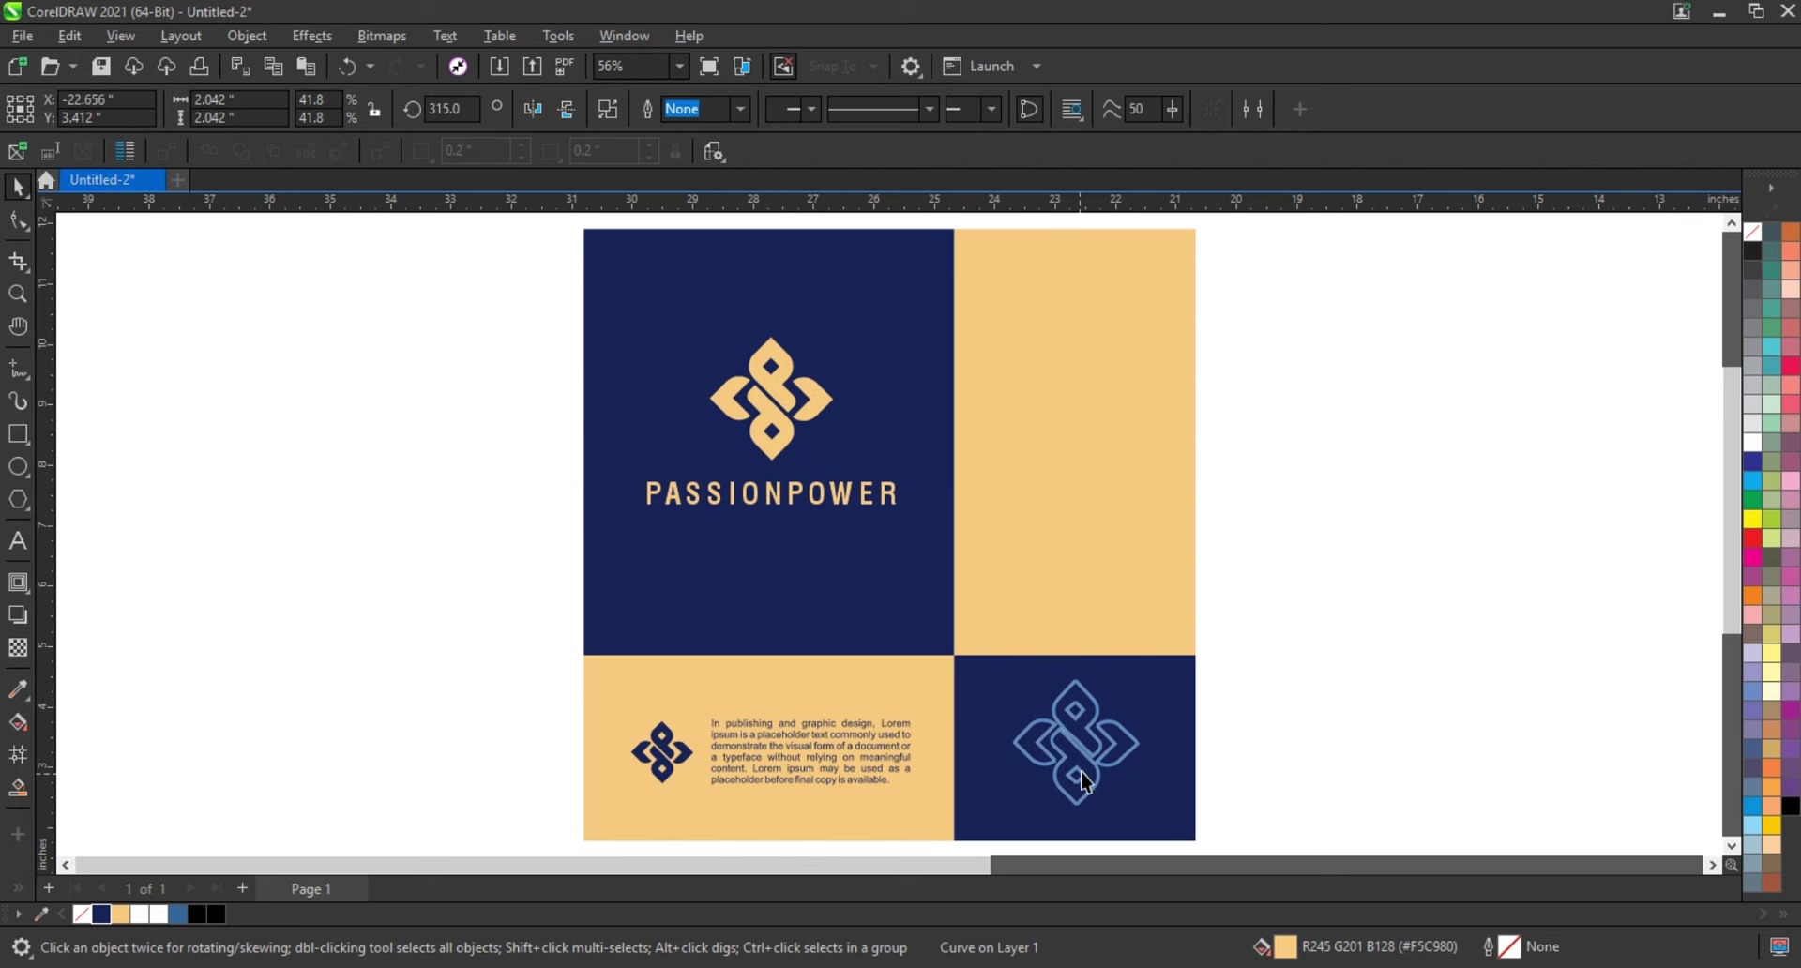
left_click_drag(1155, 675, 1138, 693)
left_click(1307, 663)
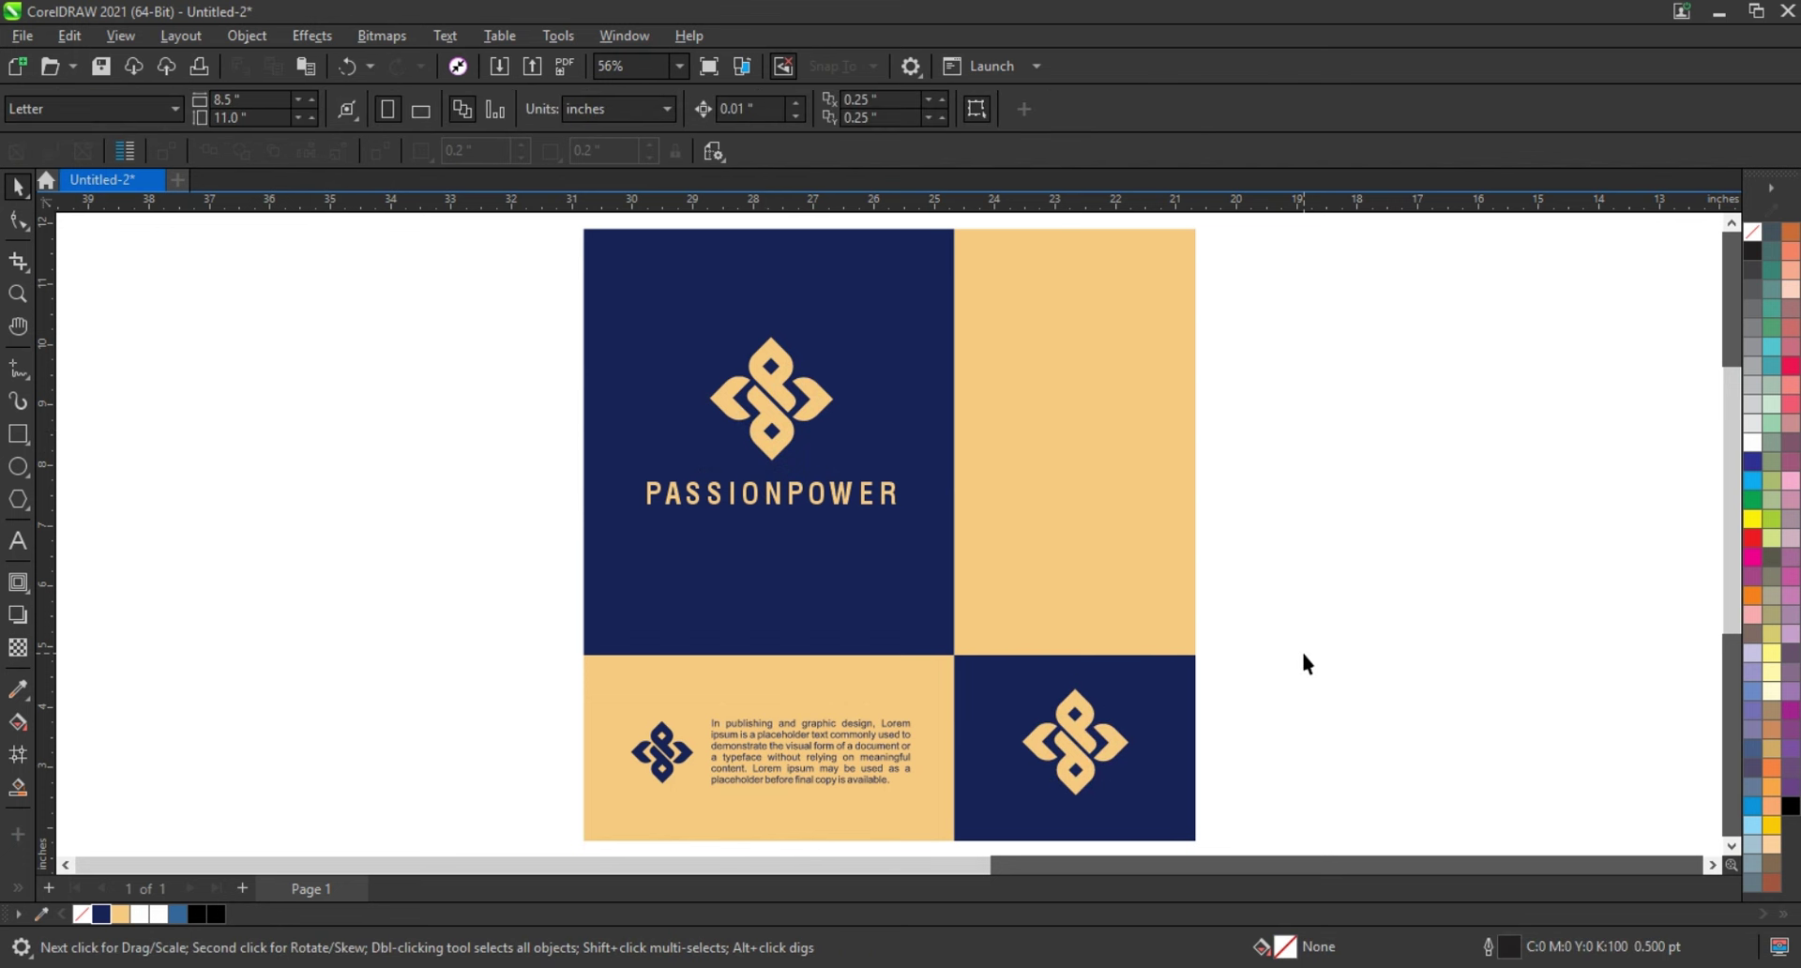
Add a small white logo copy in the upper-right peach panel.
left_click(834, 404)
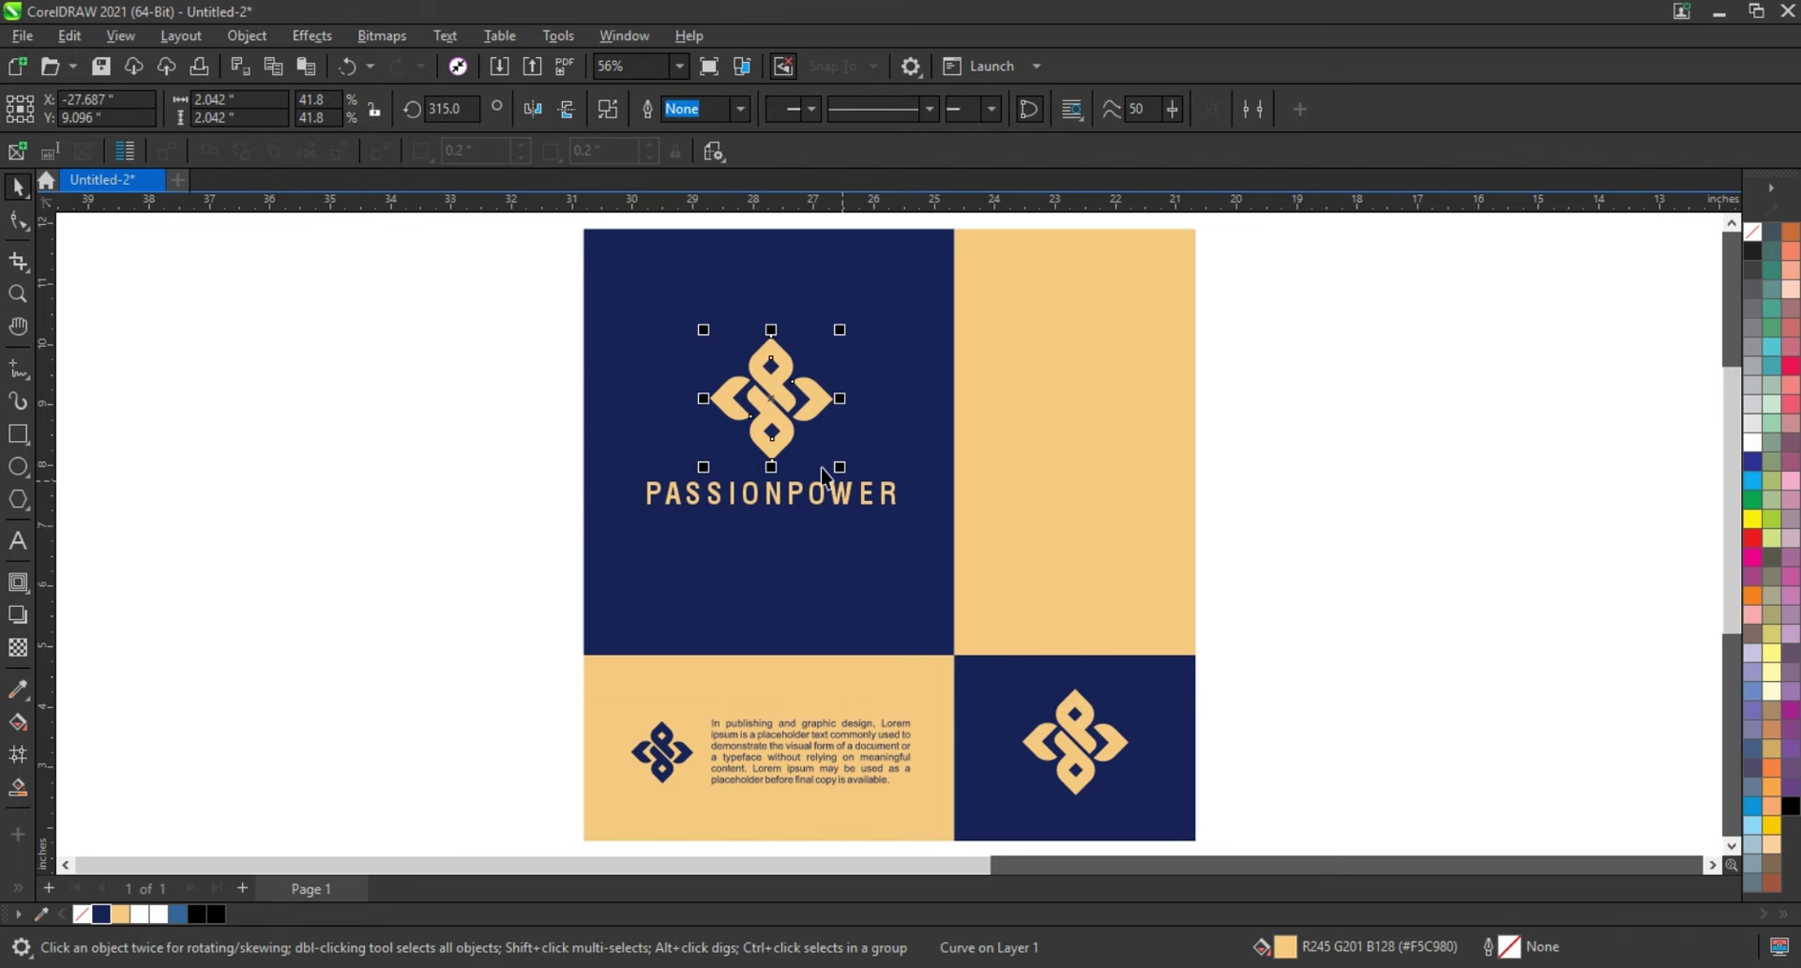
left_click_drag(784, 441, 1044, 361)
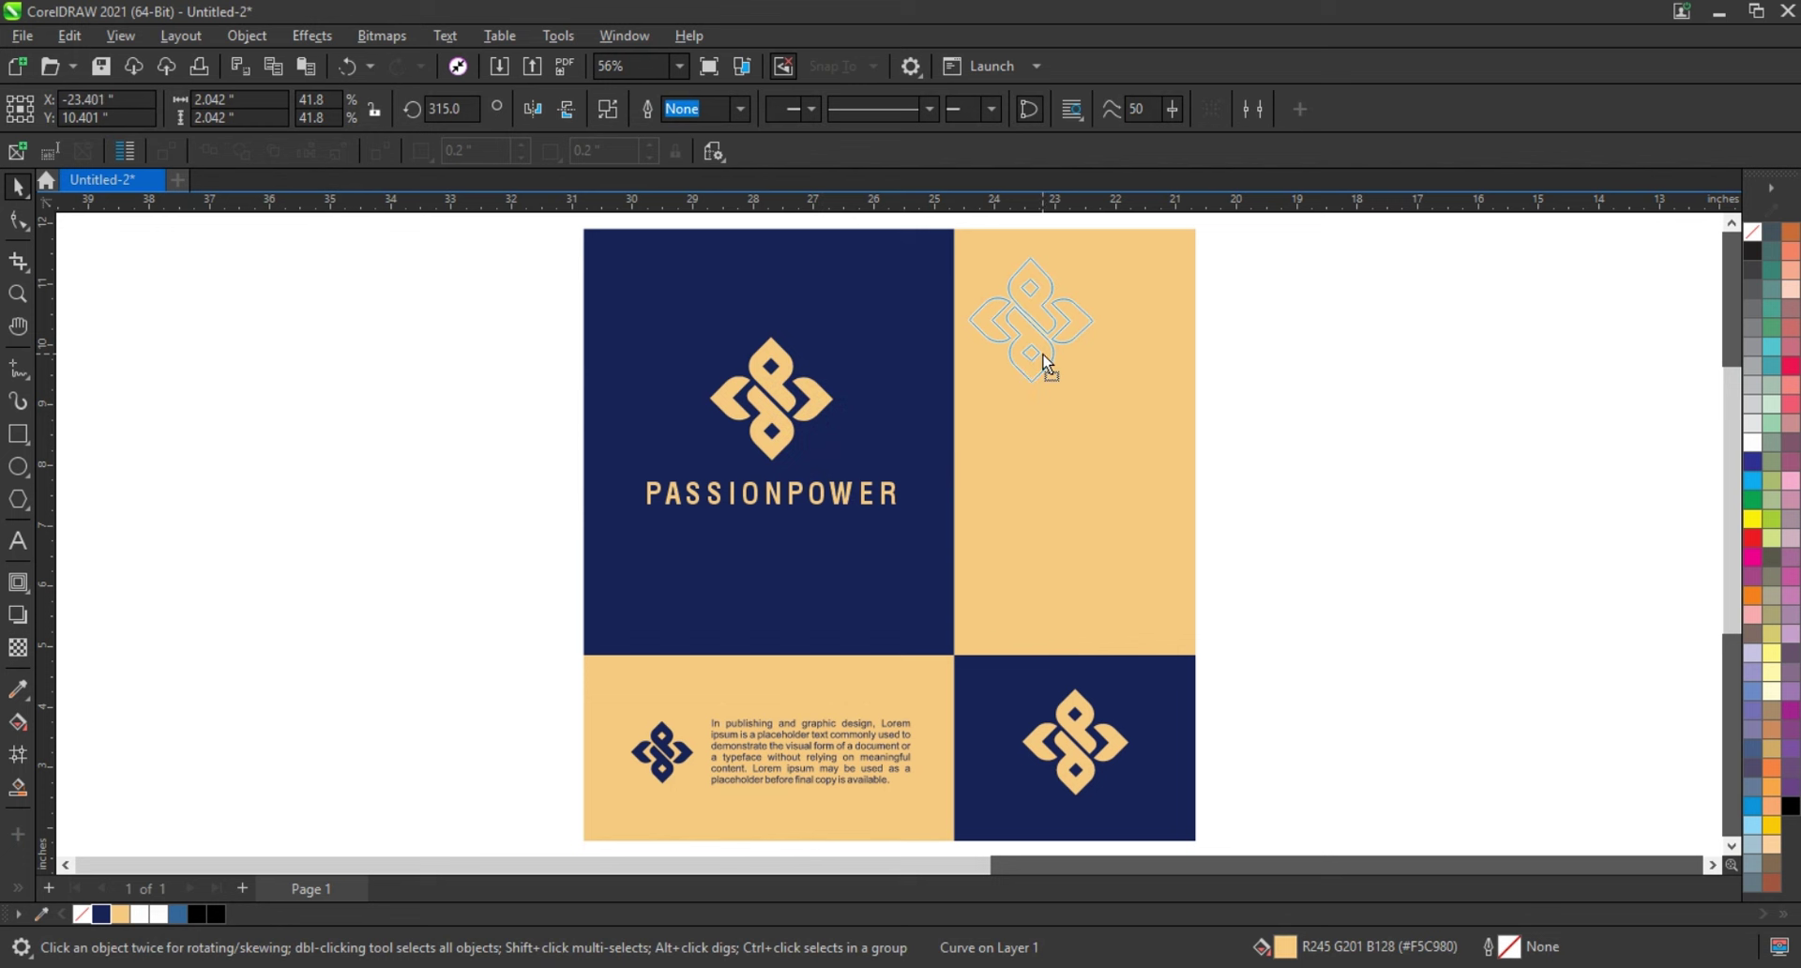
left_click(1753, 441)
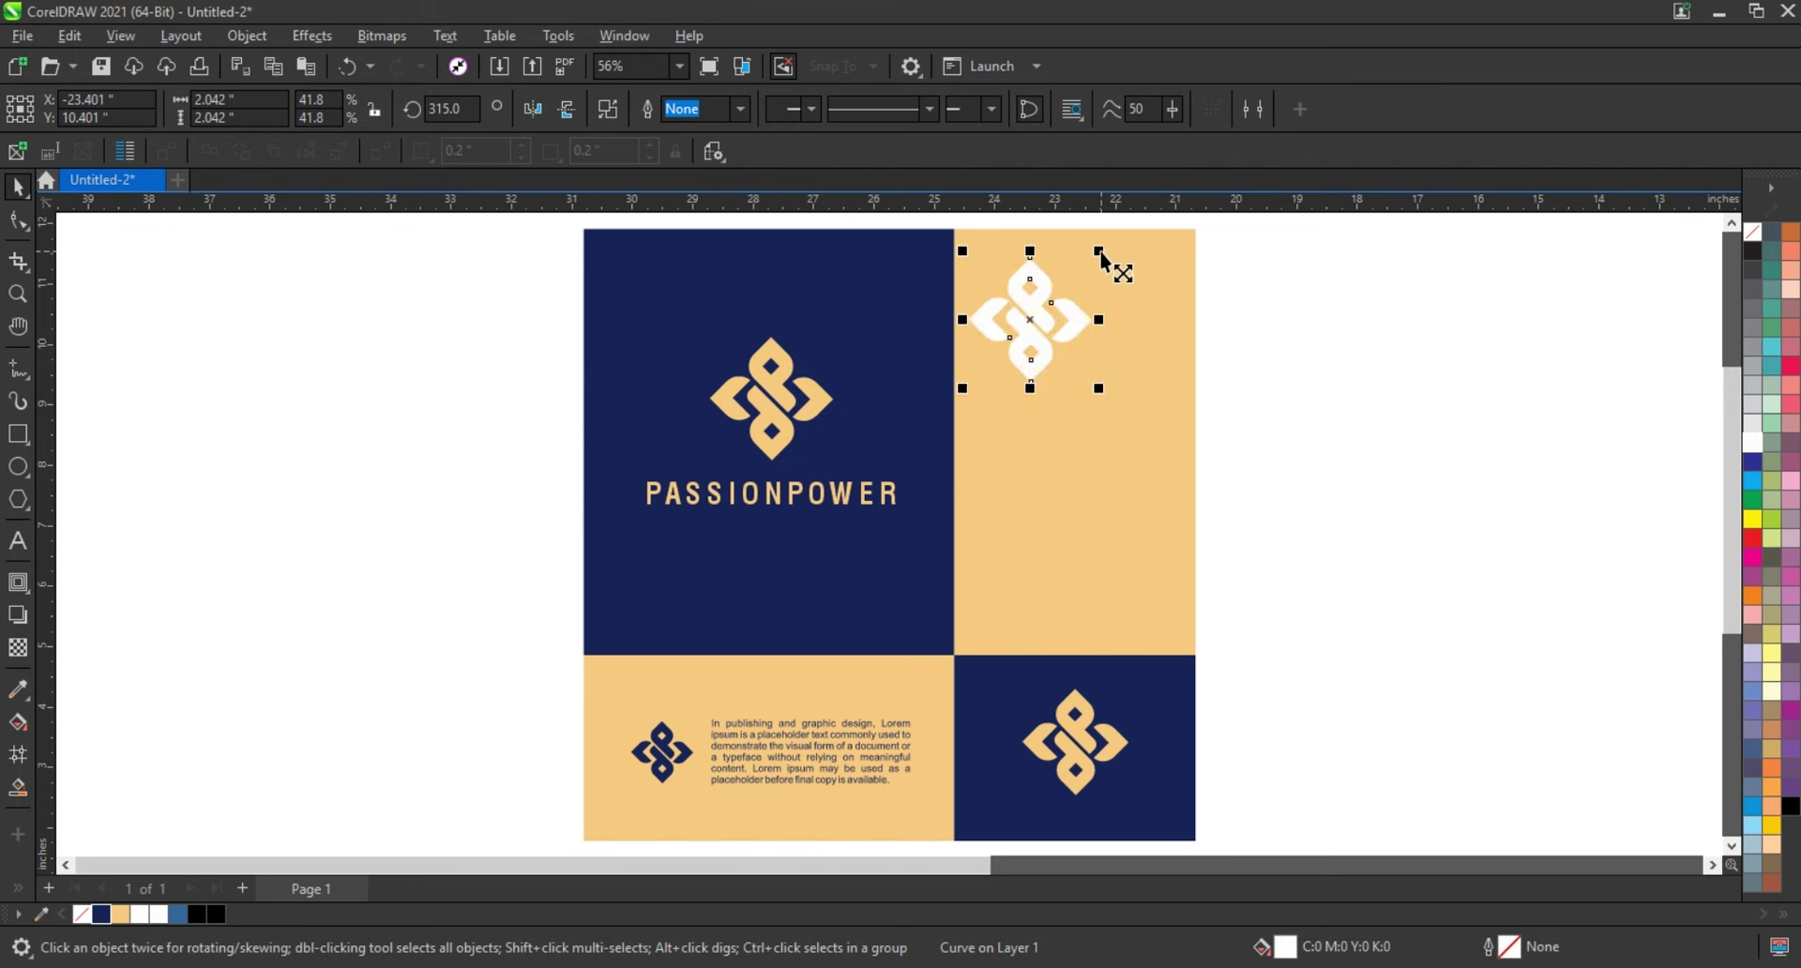
left_click_drag(1099, 252, 1074, 283)
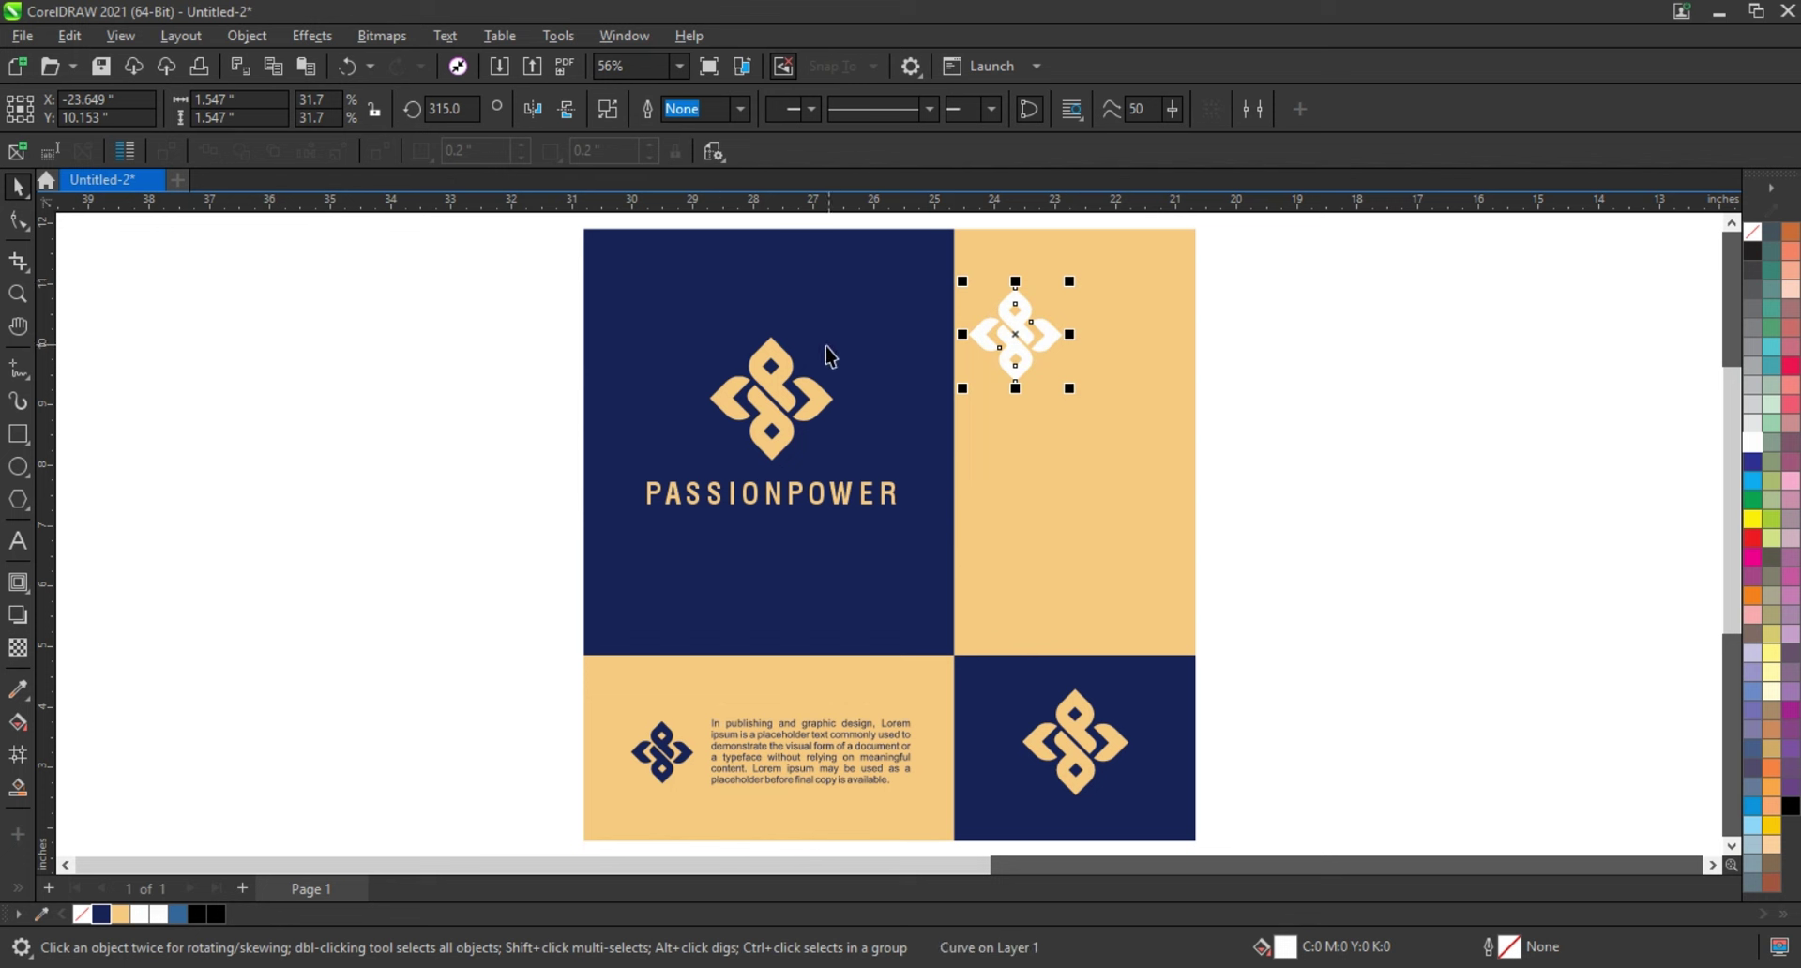
left_click_drag(1072, 291, 1066, 284)
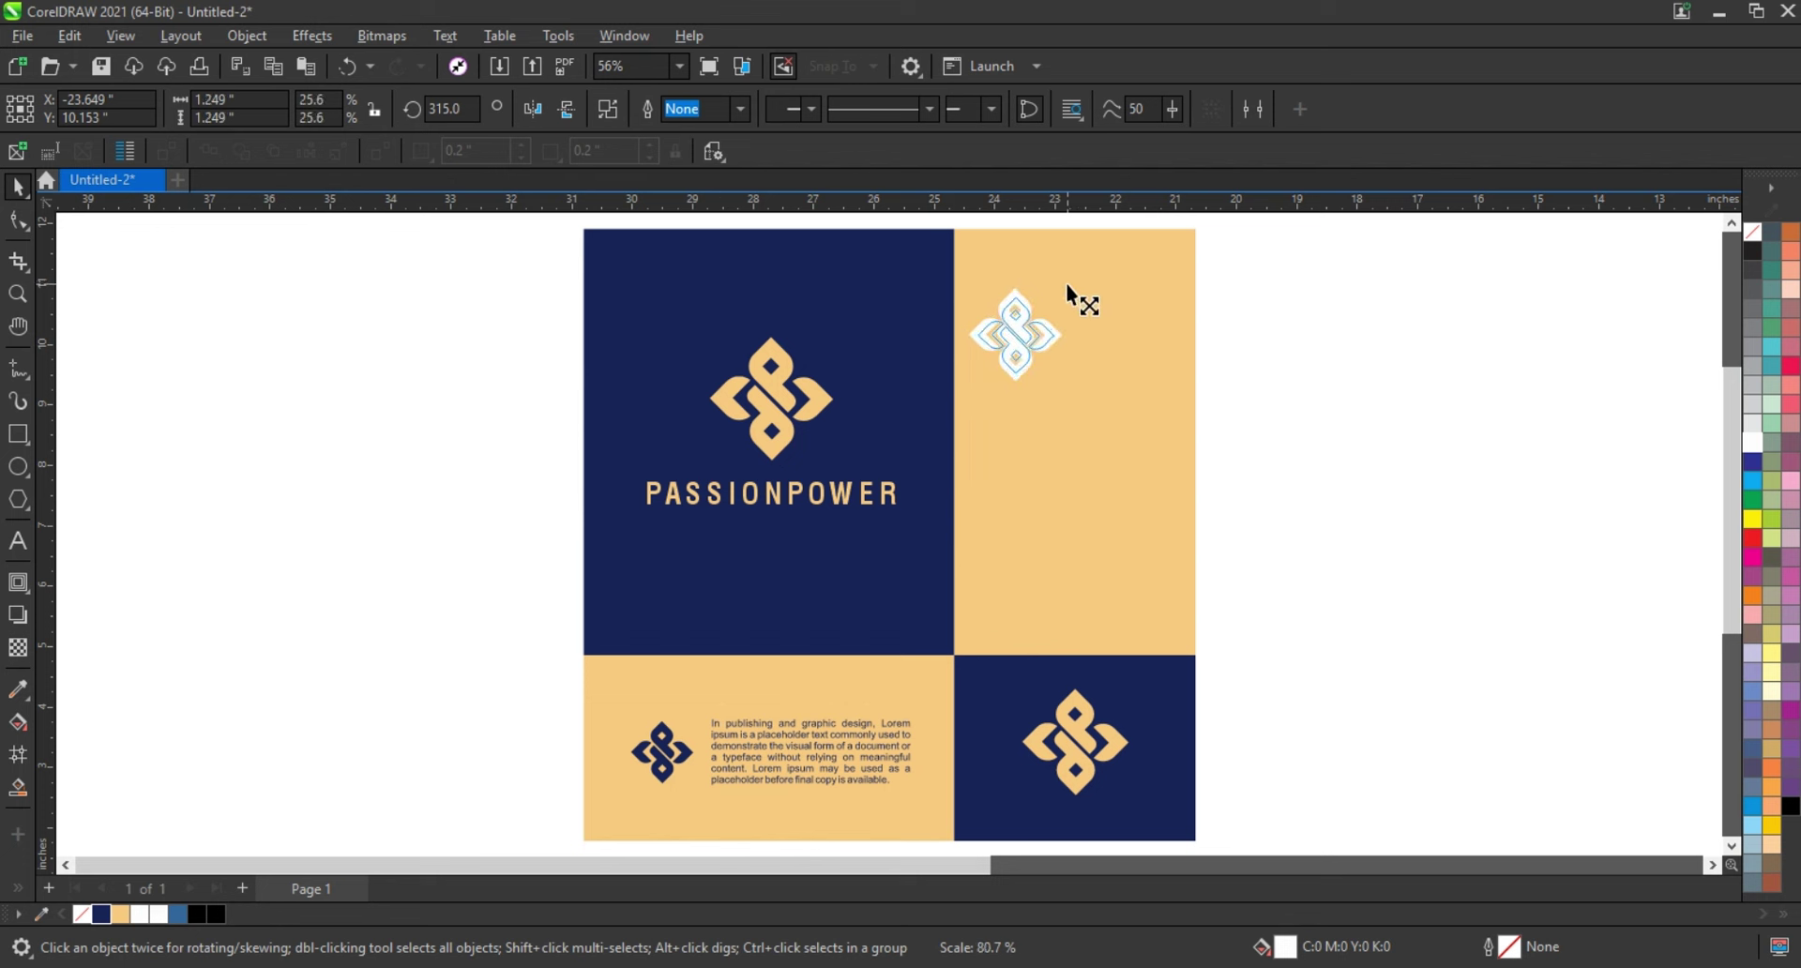
left_click(1328, 458)
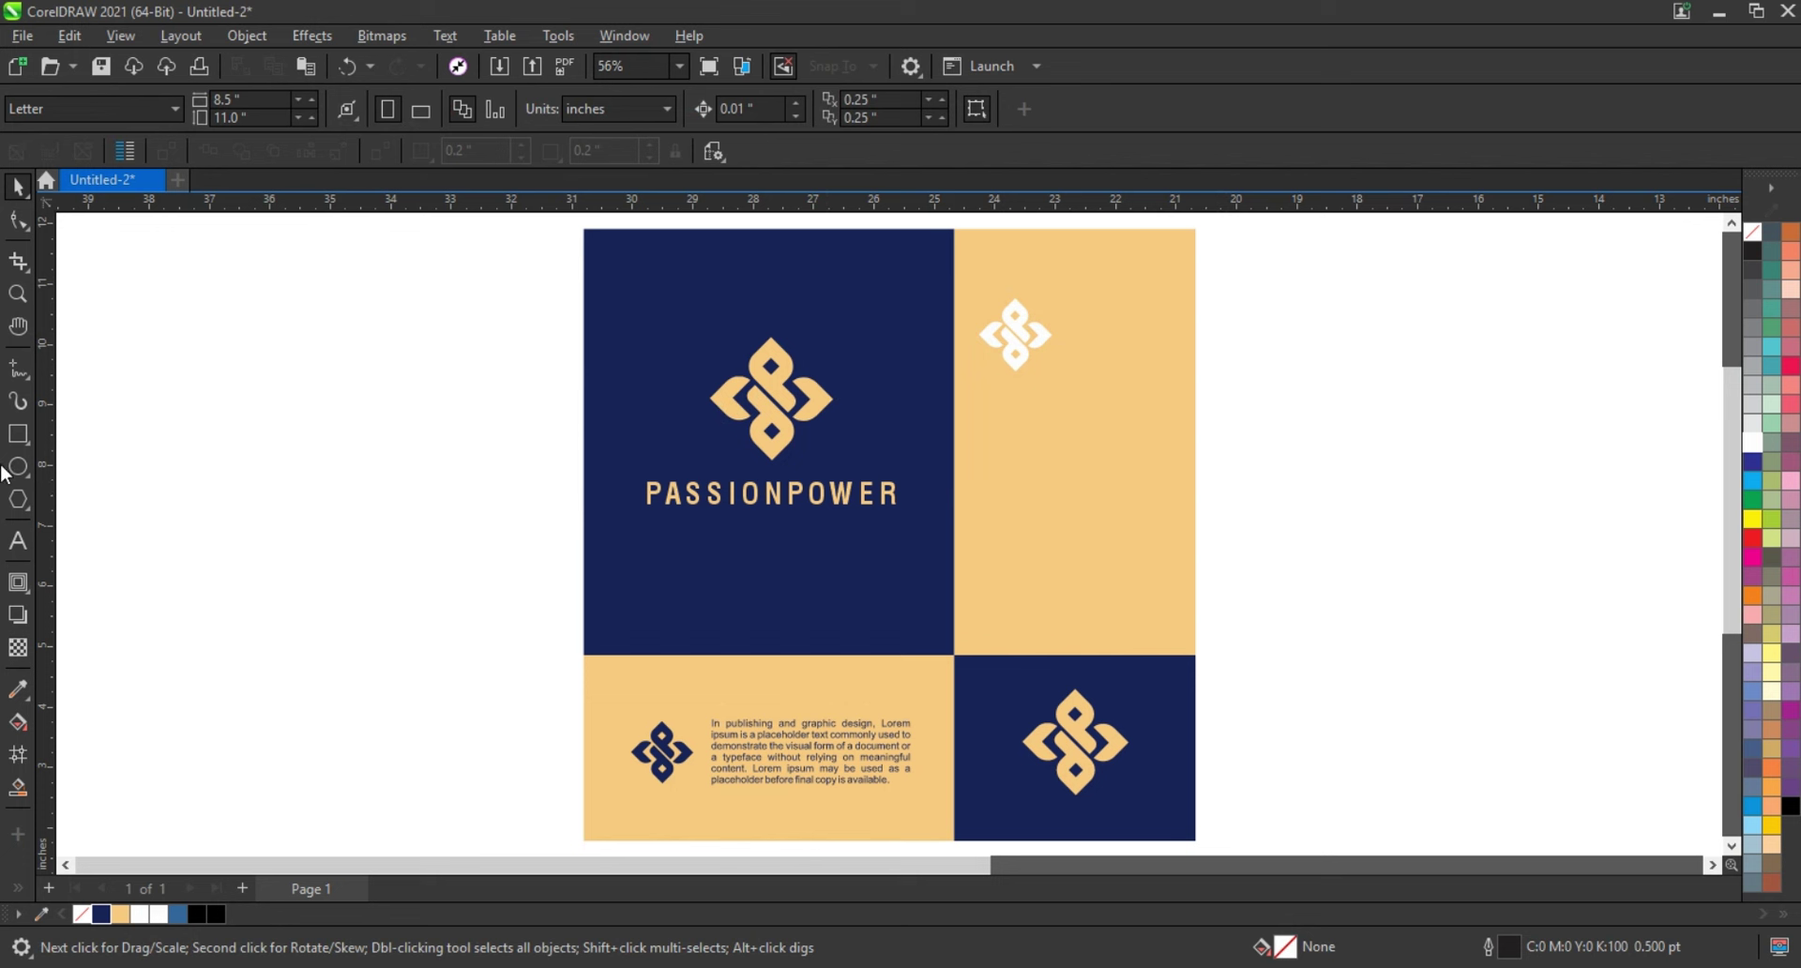
Draw three rounded squares filled white, beige and navy, and move them onto the beige panel.
left_click(18, 433)
mouse_move(143, 406)
left_mouse_down()
mouse_move(207, 469)
mouse_move(204, 420)
mouse_move(291, 444)
left_mouse_up()
key("F10")
key("space")
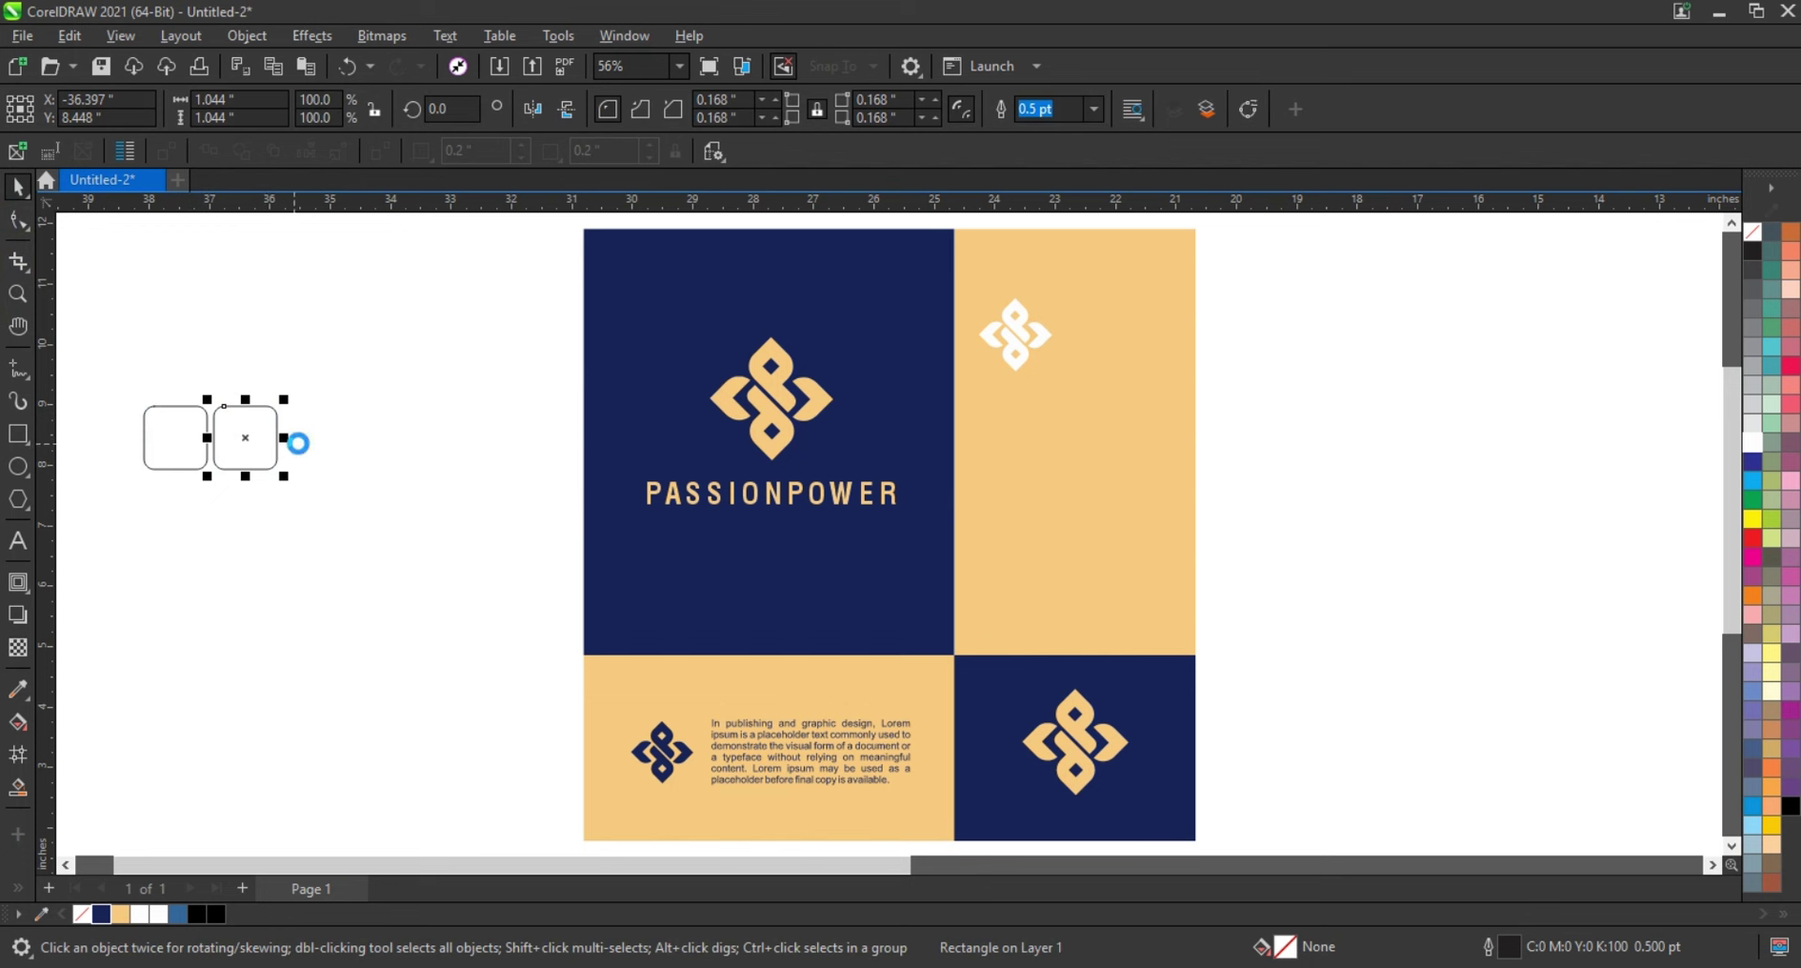
key("ctrl+d")
left_click(101, 913)
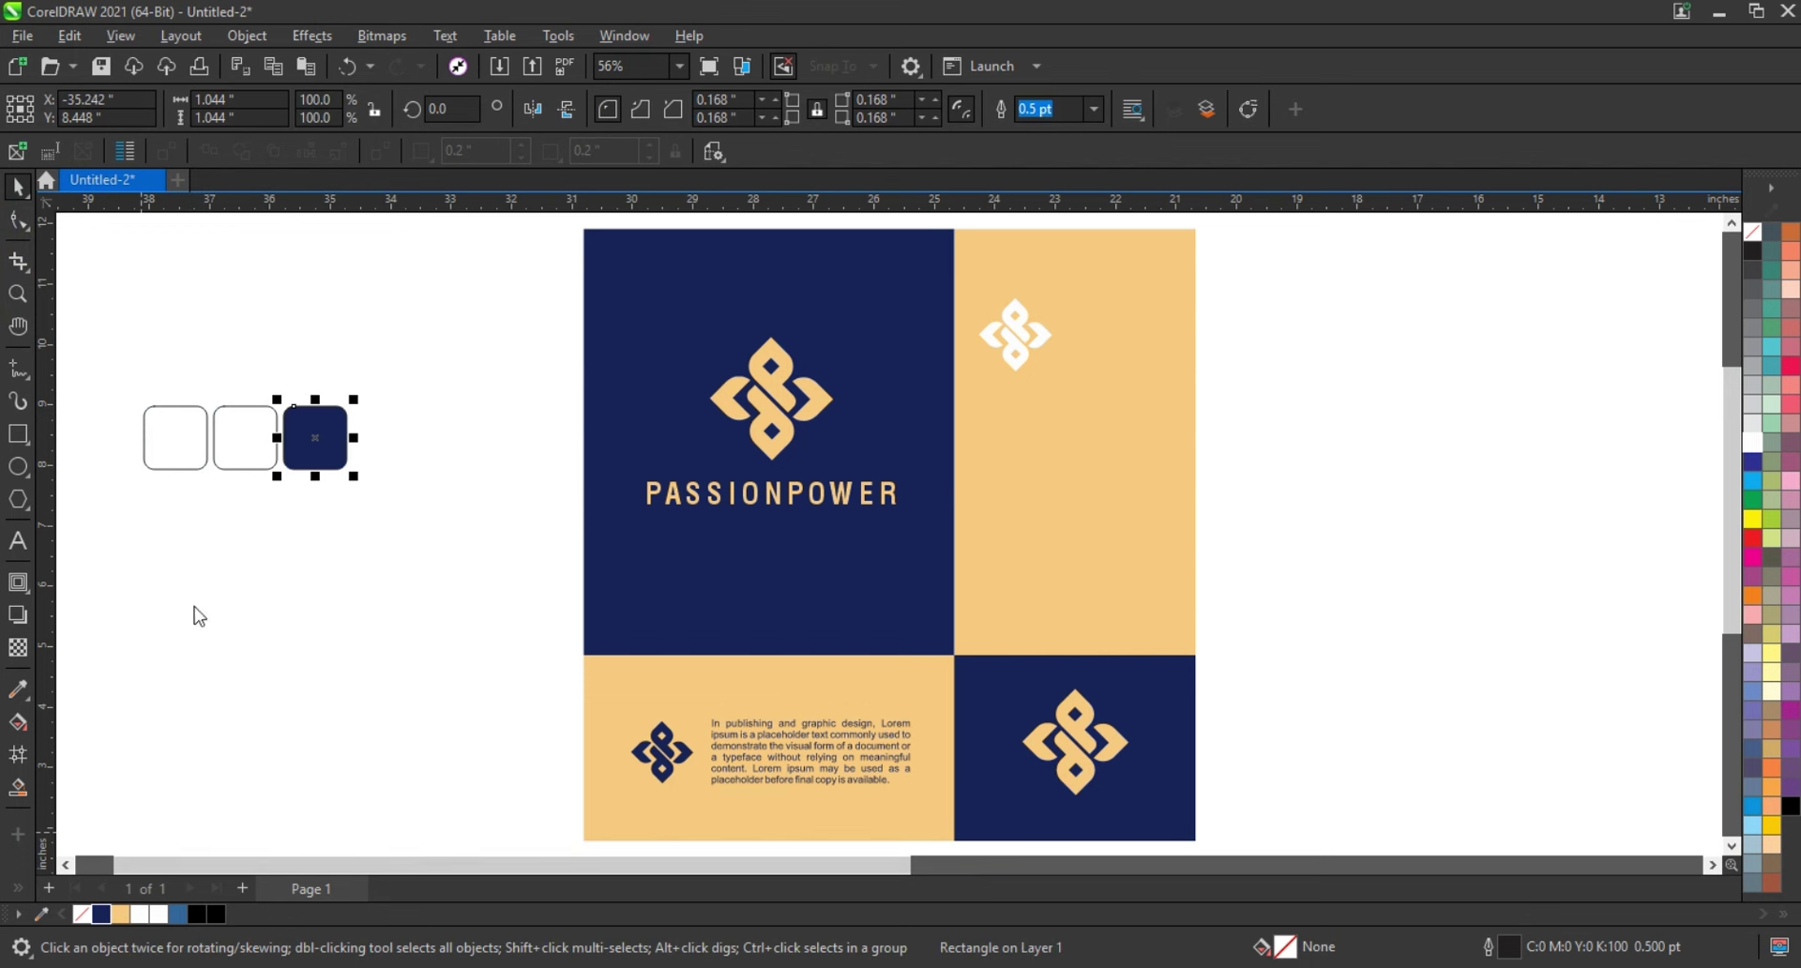
left_click(239, 454)
left_click(120, 914)
left_click(169, 451)
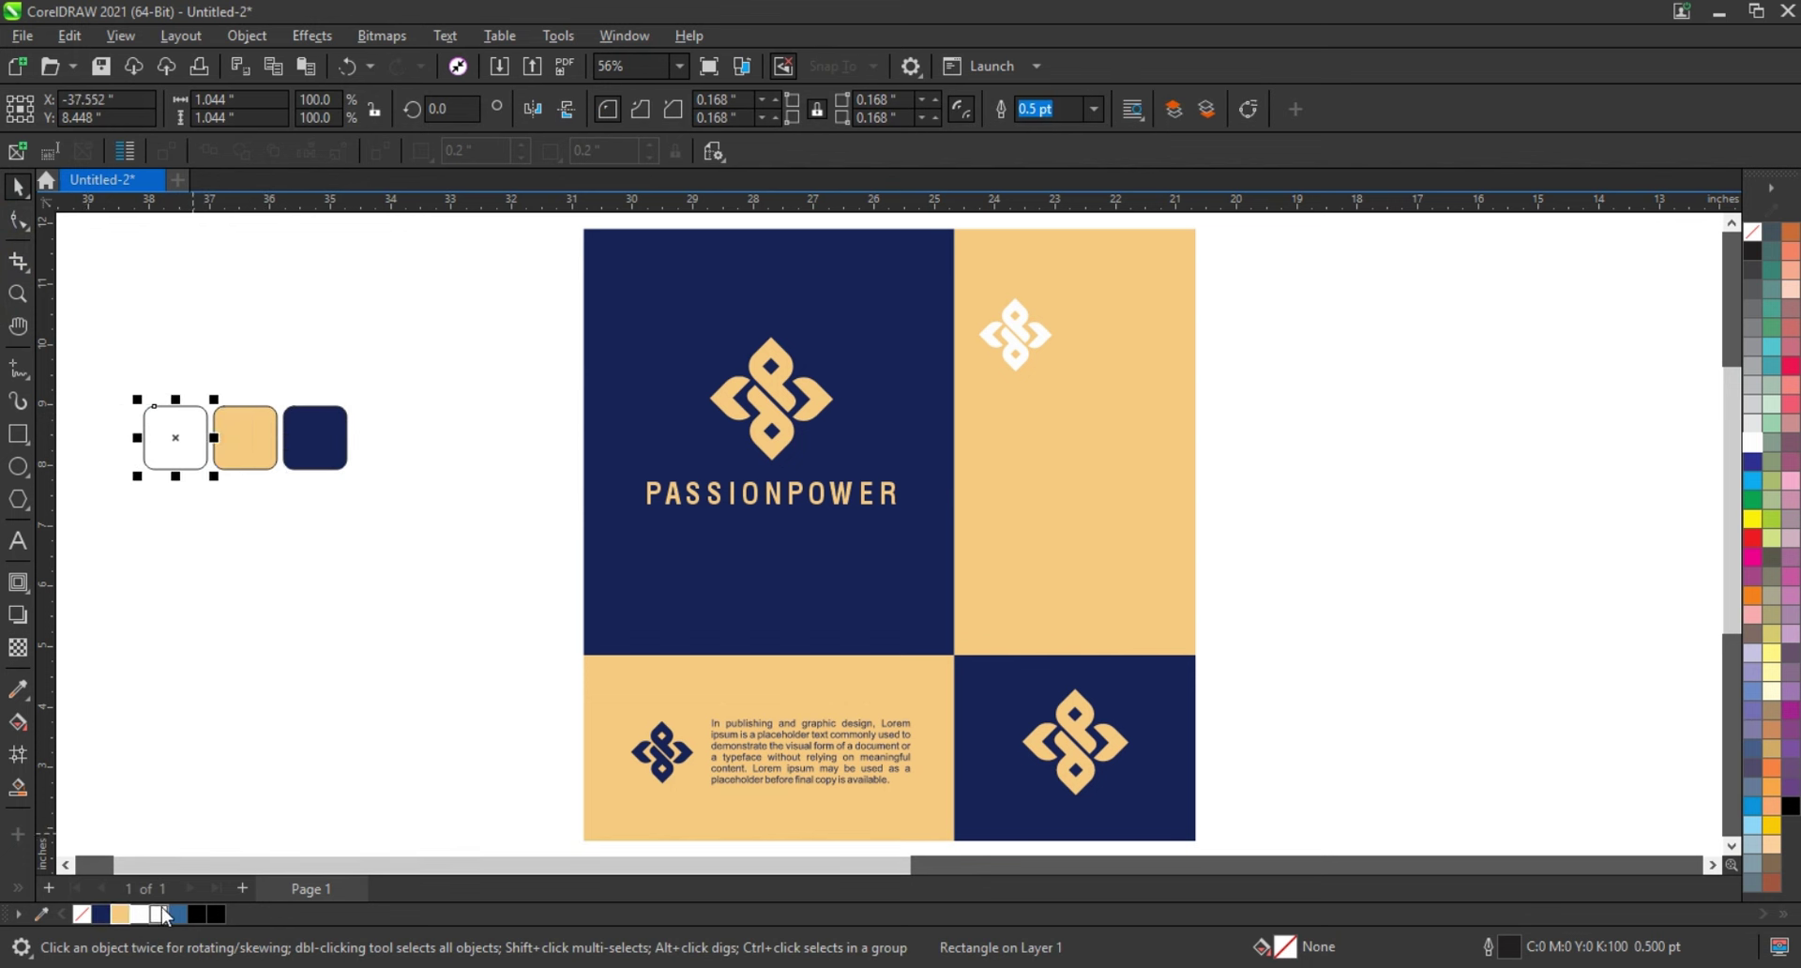
left_click_drag(129, 382, 412, 493)
mouse_move(262, 441)
left_mouse_down()
mouse_move(1087, 479)
mouse_move(1075, 512)
left_mouse_up()
Give the swatches drop shadows, break the shadows apart, and remove their outlines.
left_click(16, 616)
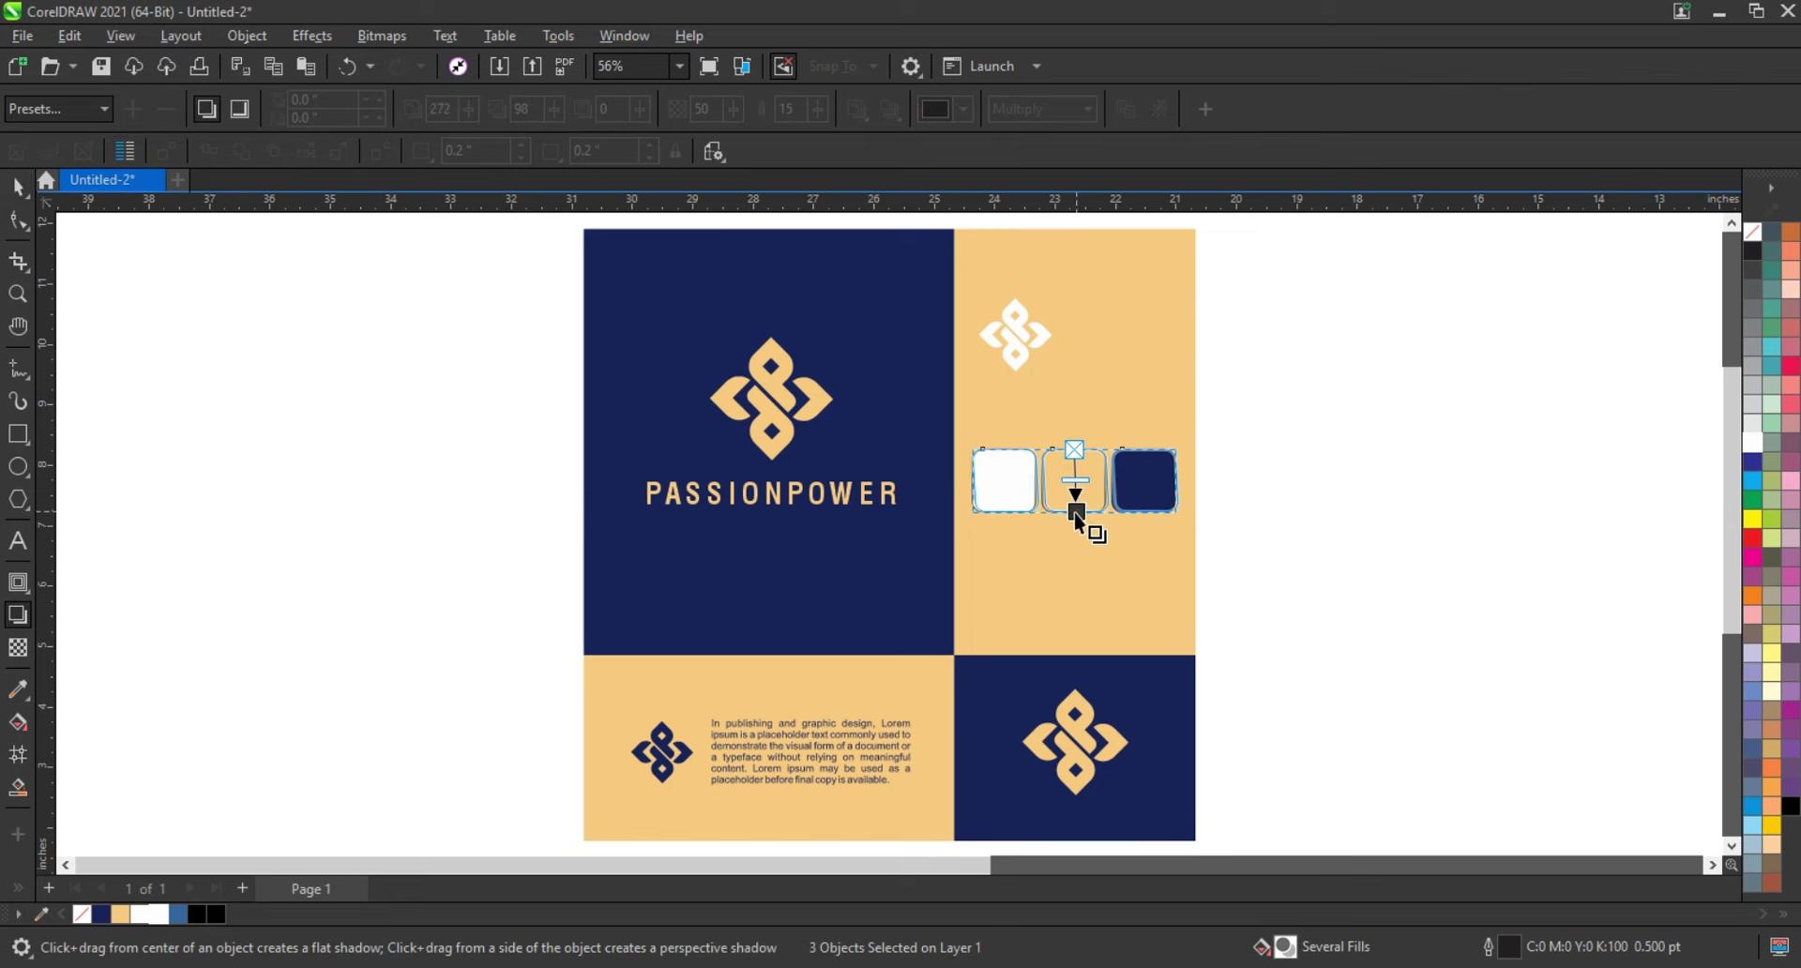
left_click(16, 187)
left_click(235, 41)
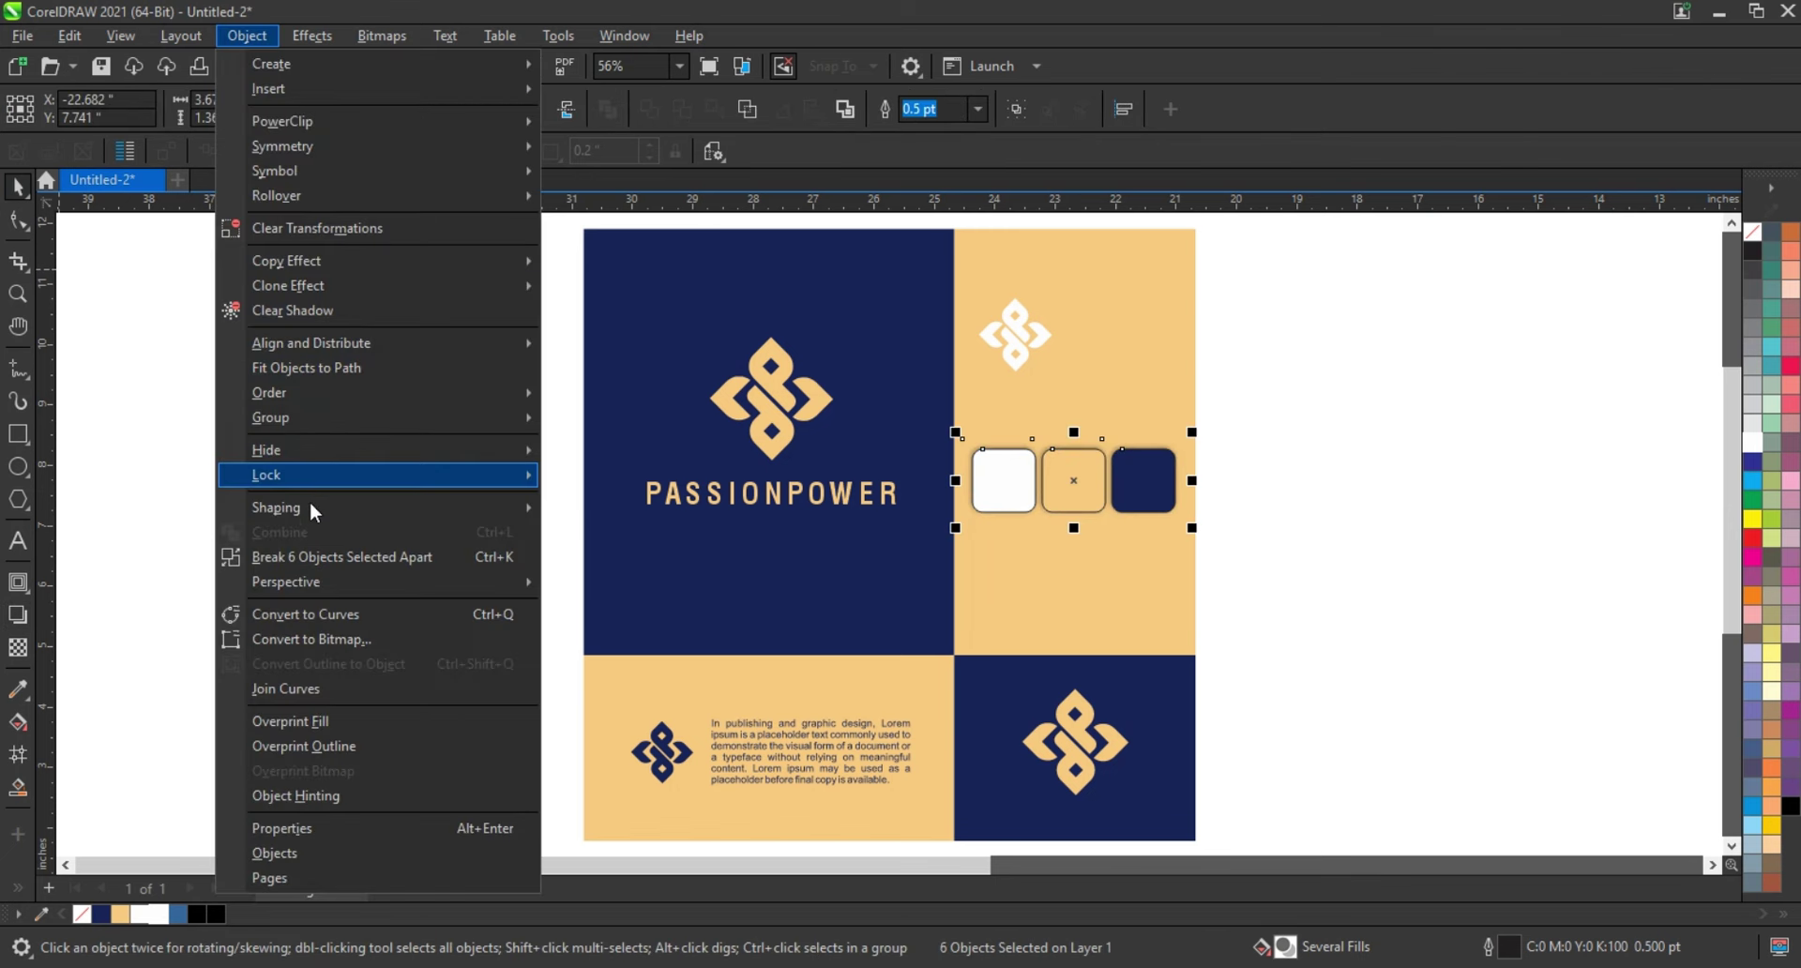
left_click(317, 559)
left_click_drag(1337, 409, 954, 552)
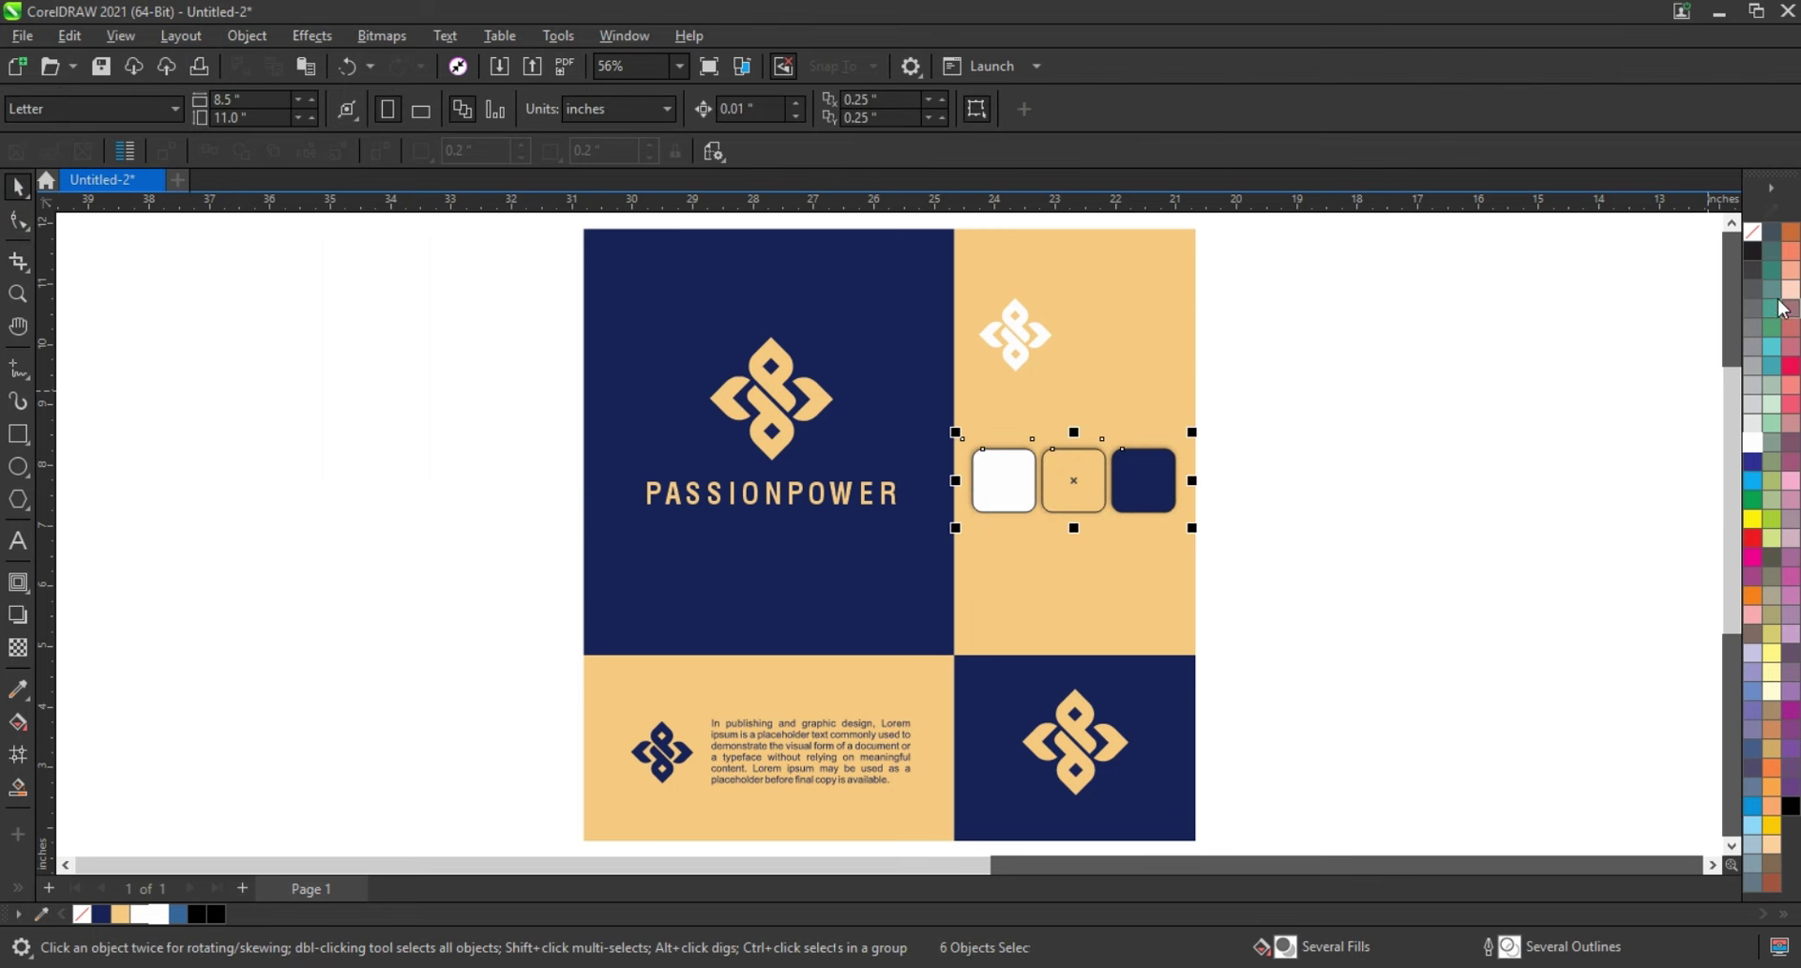
right_click(1752, 242)
left_click(1415, 443)
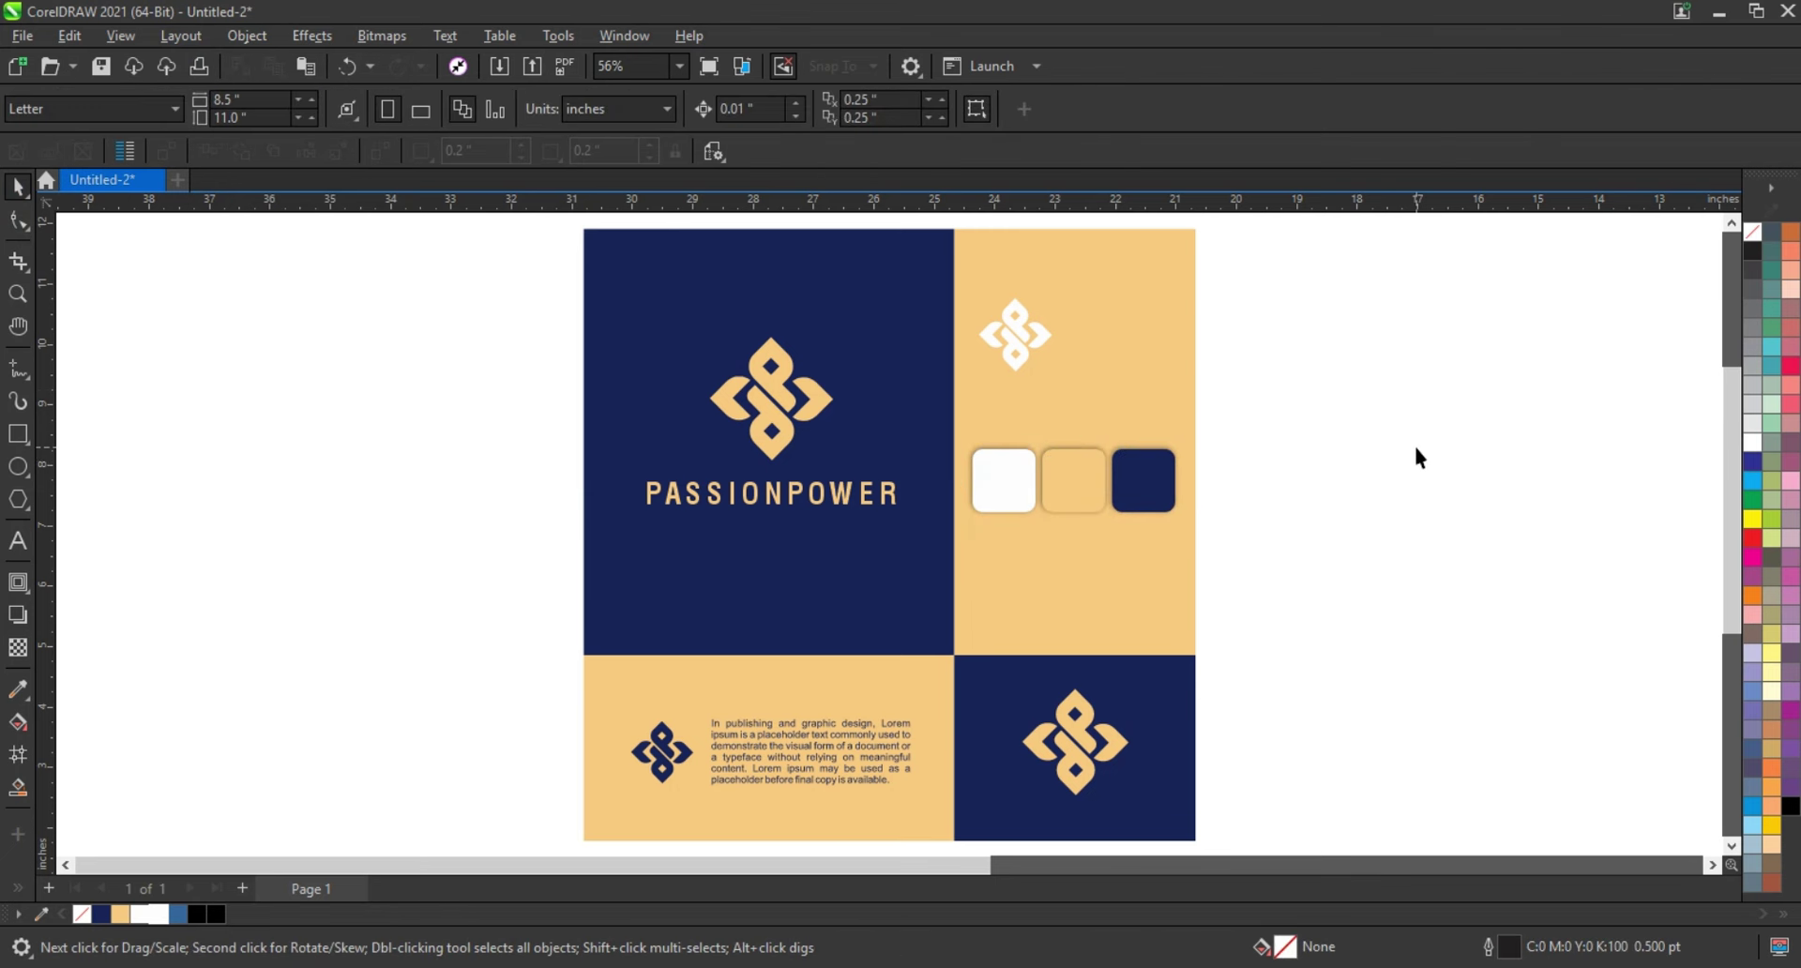
Make a navy icon-size knot logo copy and place it on the white swatch.
left_click(1070, 729)
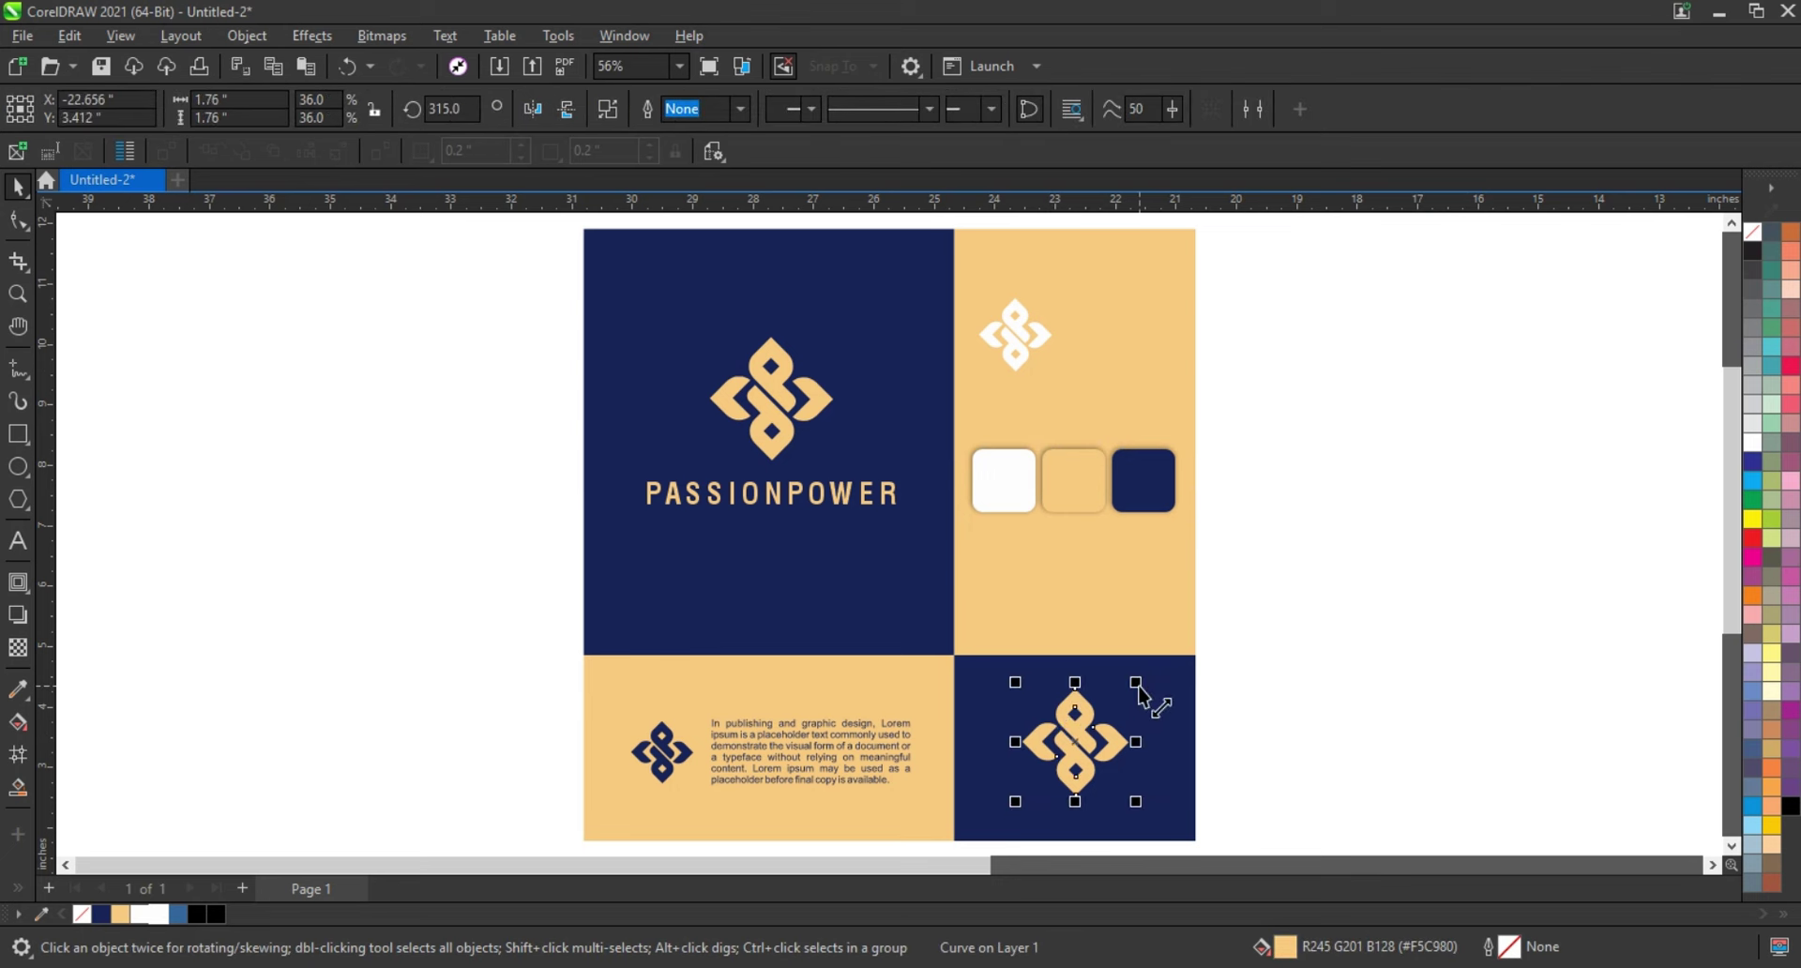
left_click(1075, 775, "ctrl")
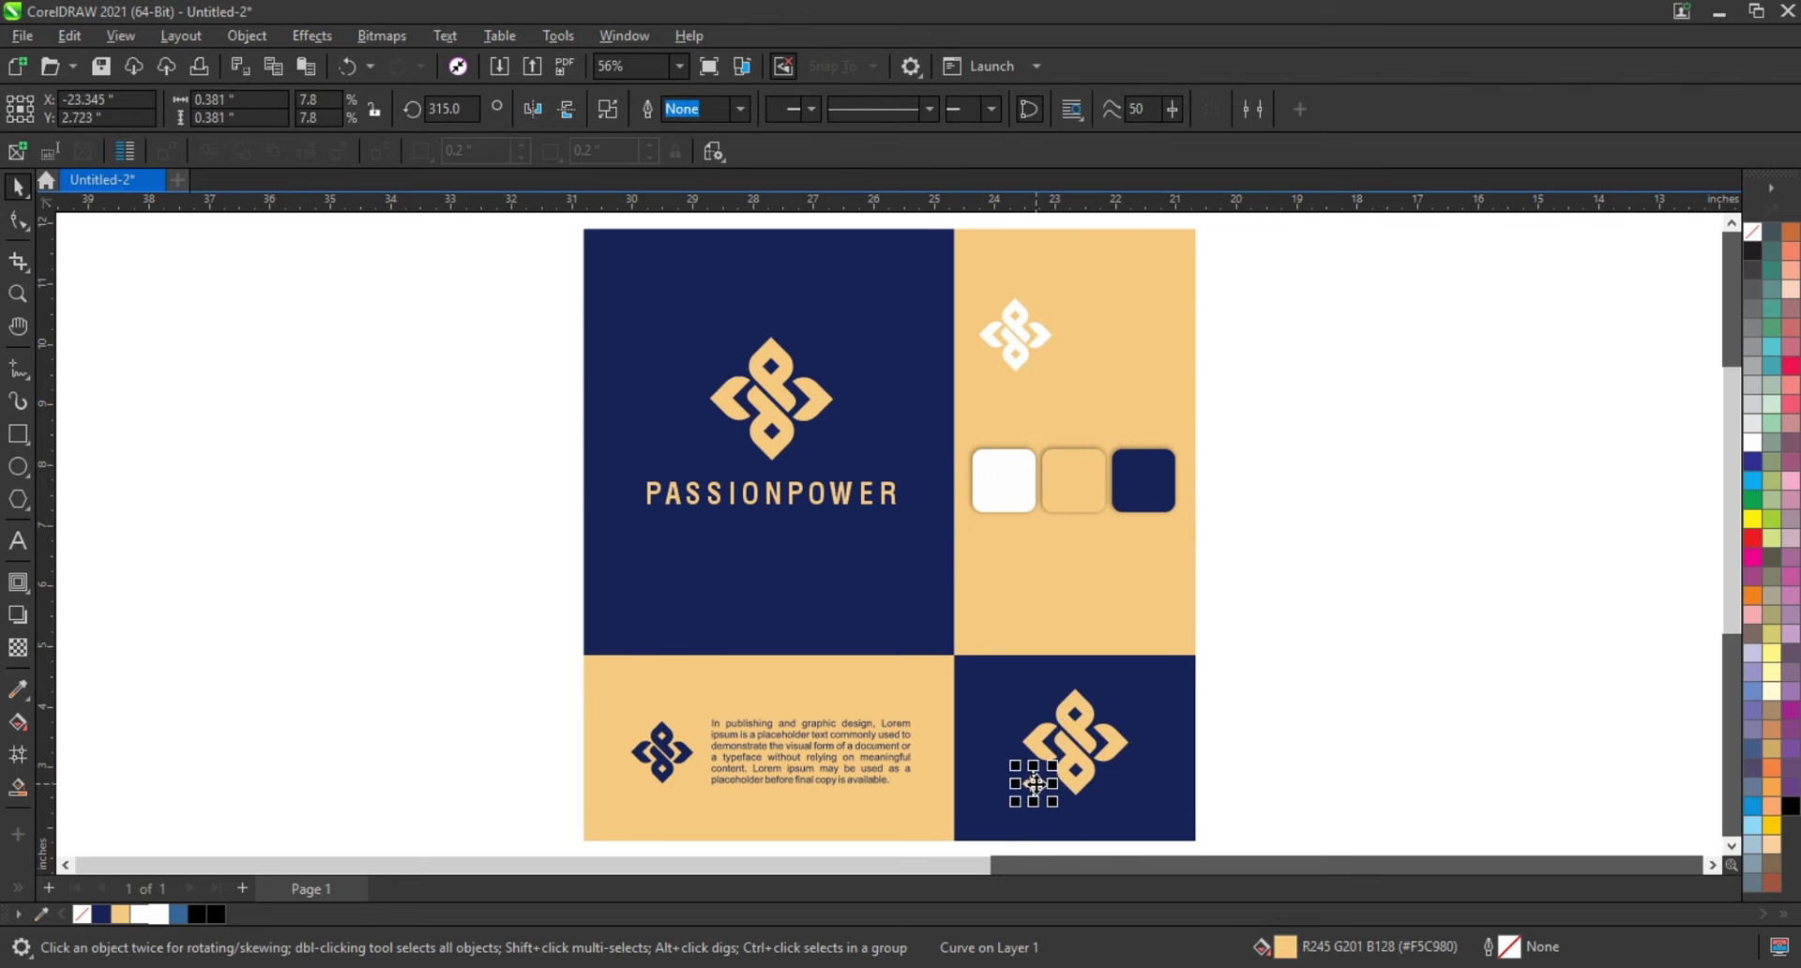
left_click_drag(1076, 777, 1005, 490)
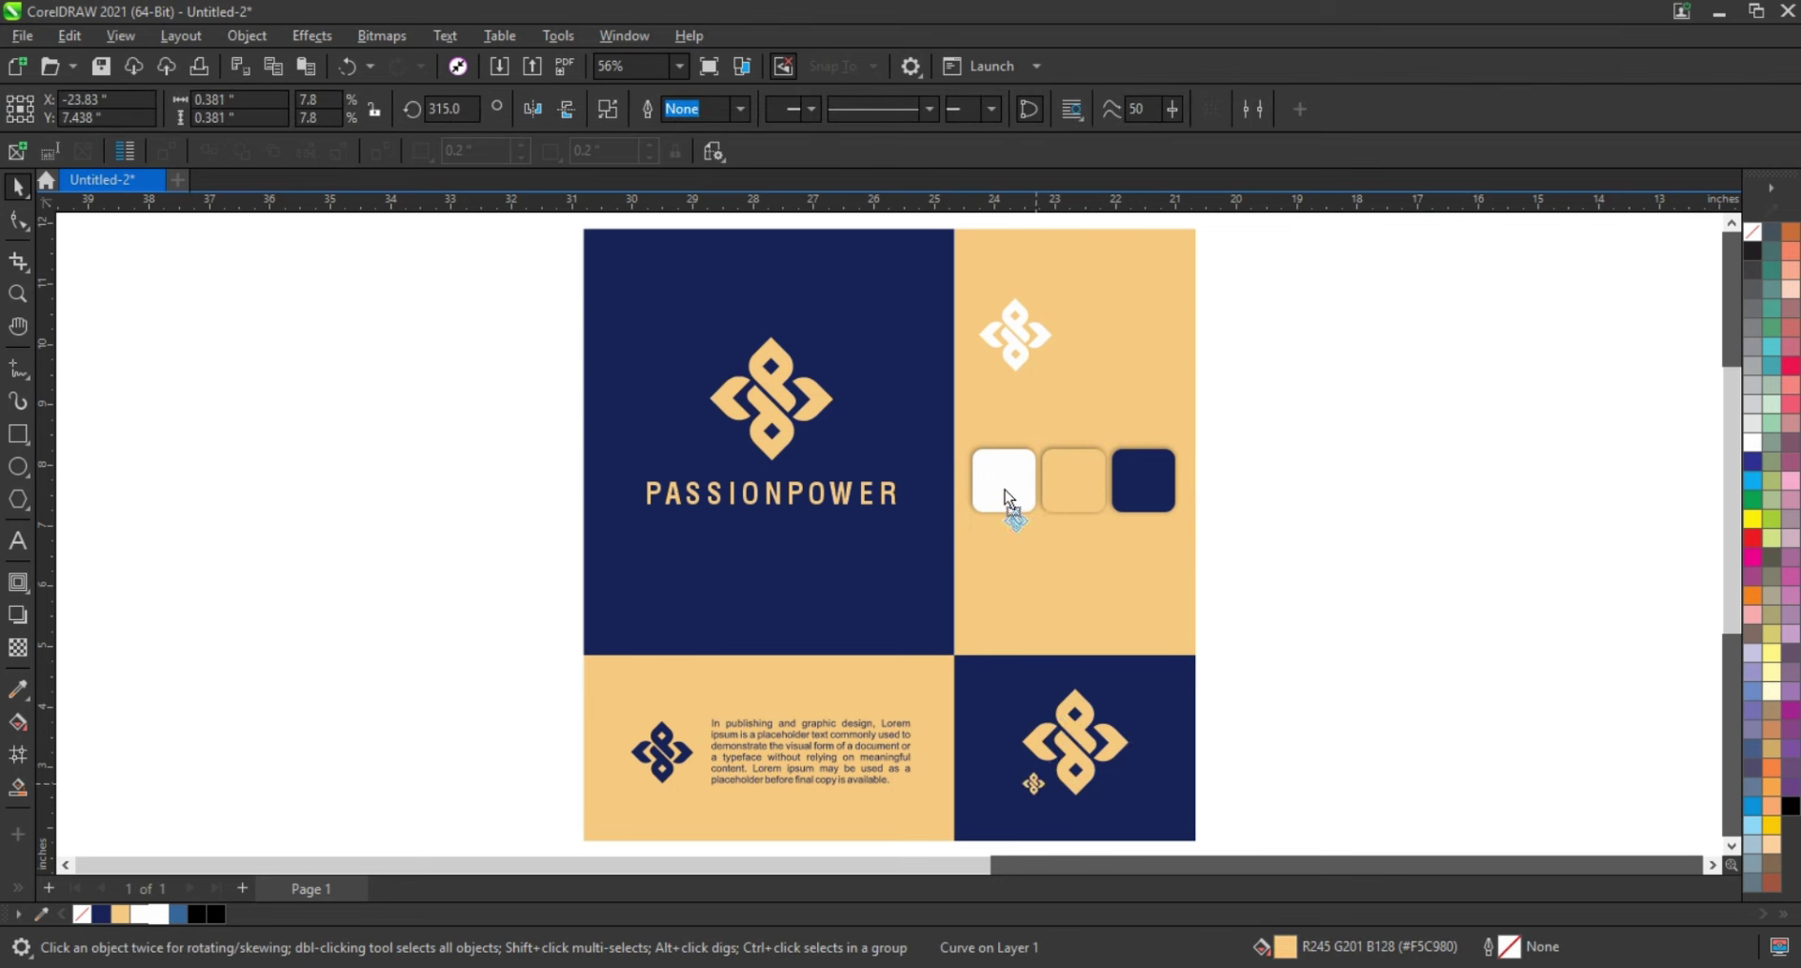
left_click(99, 914)
left_click_drag(1025, 507, 1087, 486)
key("Escape")
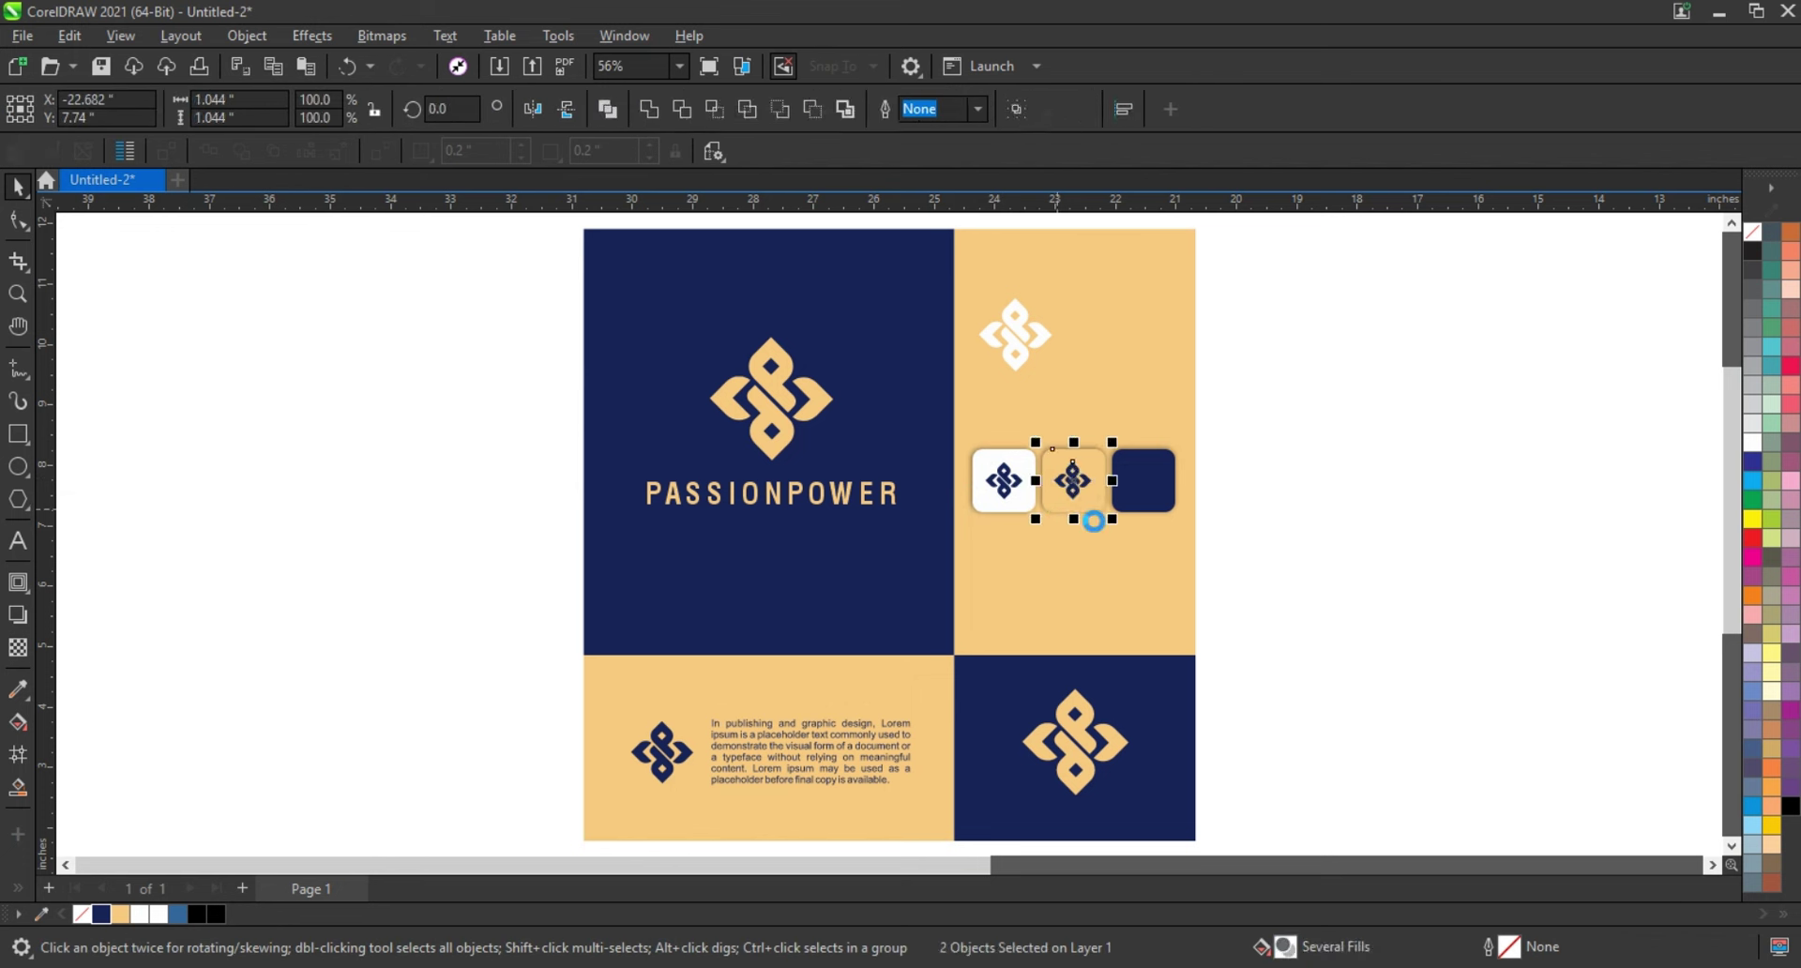
Place a mini logo copy on the navy swatch and drop a PASSIONPOWER copy above the swatches.
key("Escape")
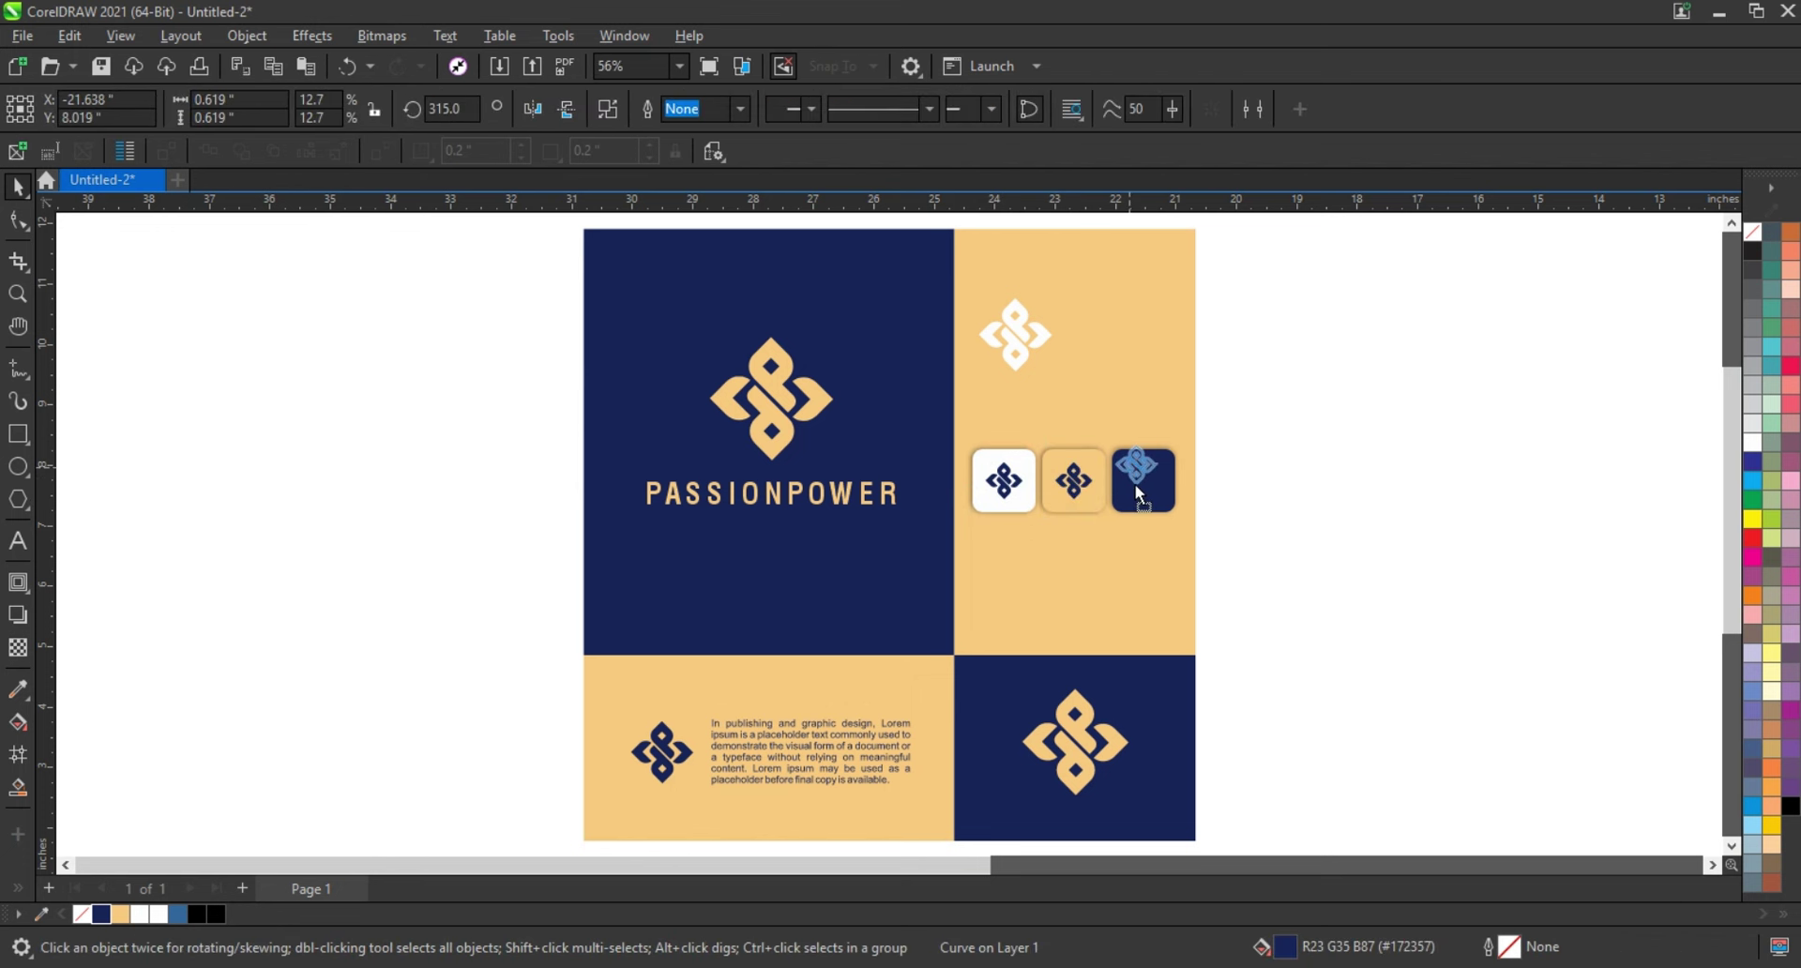
left_click_drag(1133, 482, 1135, 484)
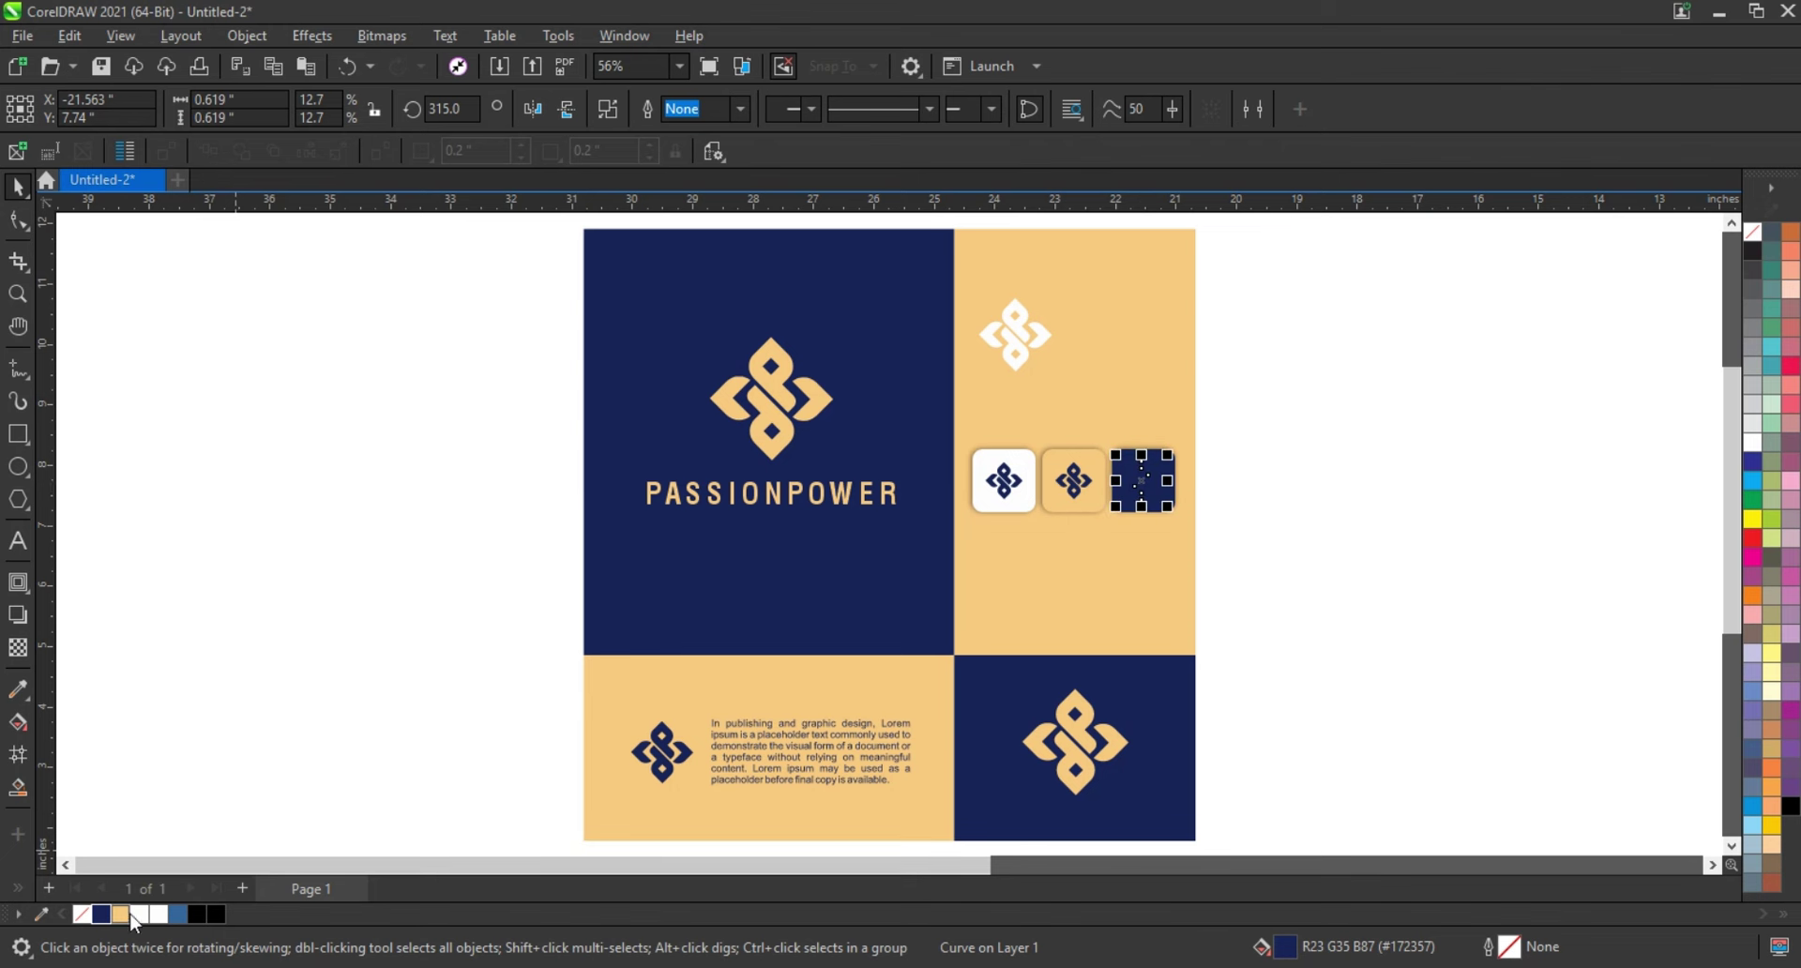
left_click(1289, 484)
left_click_drag(540, 469, 942, 526)
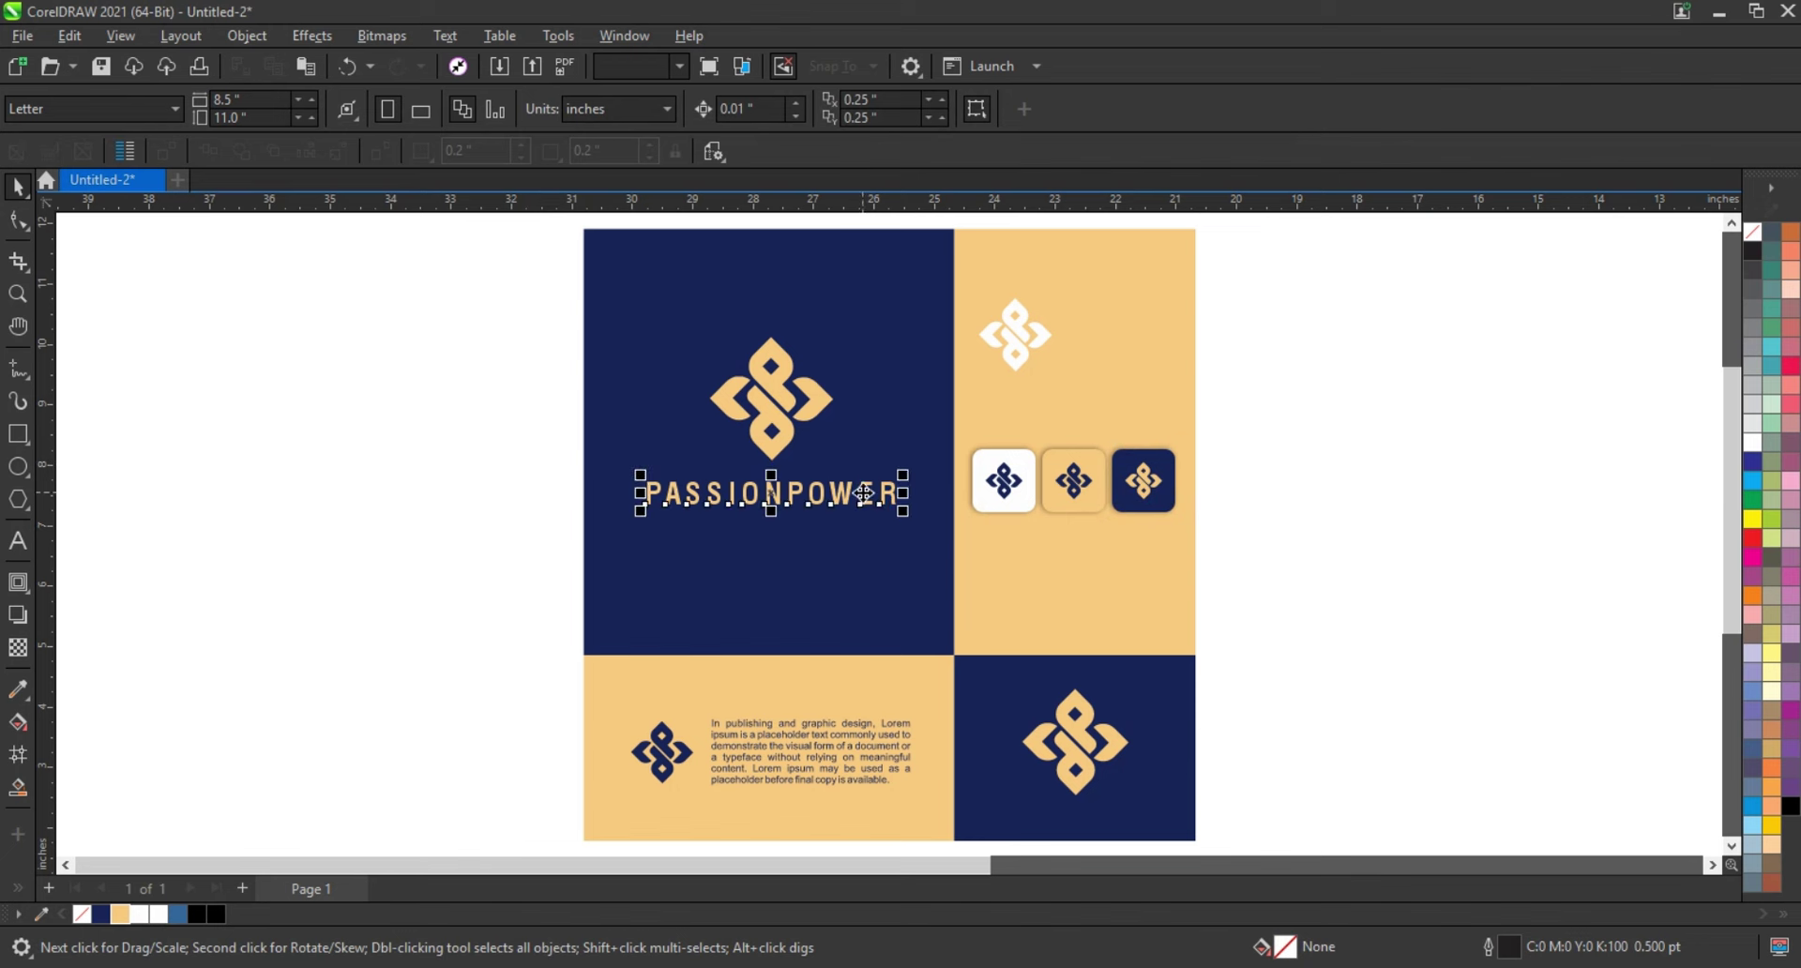
Retype the copied heading as COLOURS, tighten its letter spacing, and centre it over the middle swatch.
type("C")
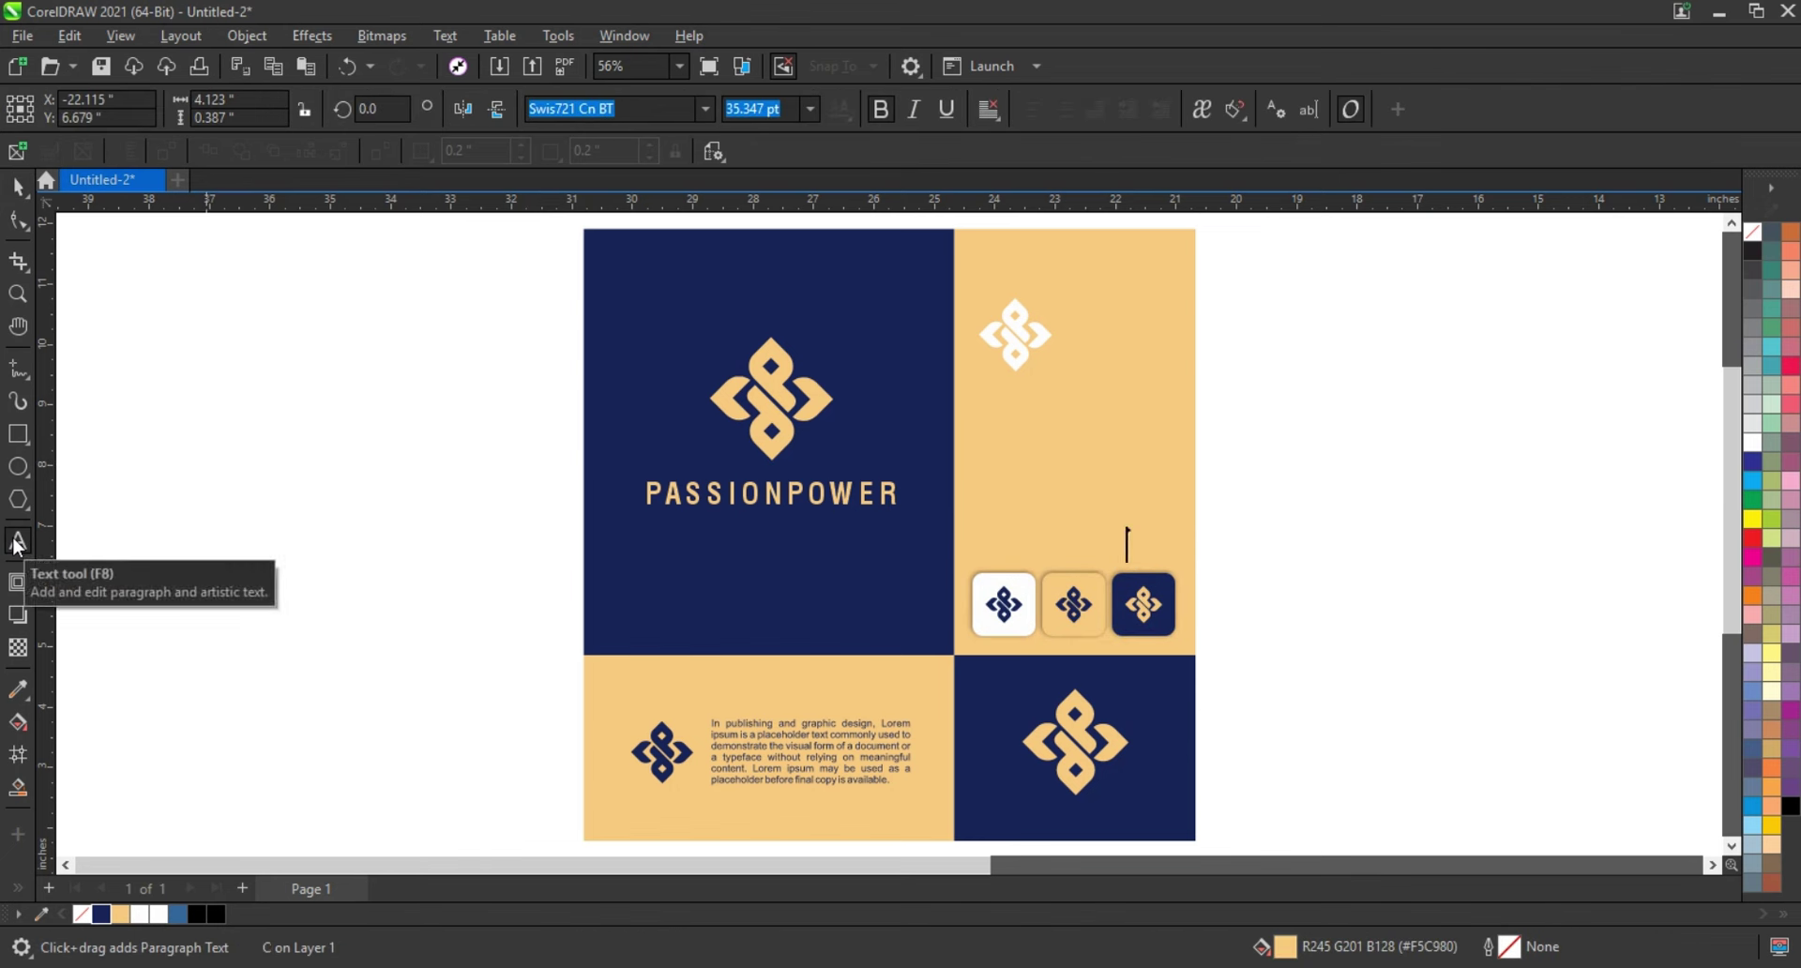
type("OLOURS")
key("ctrl+space")
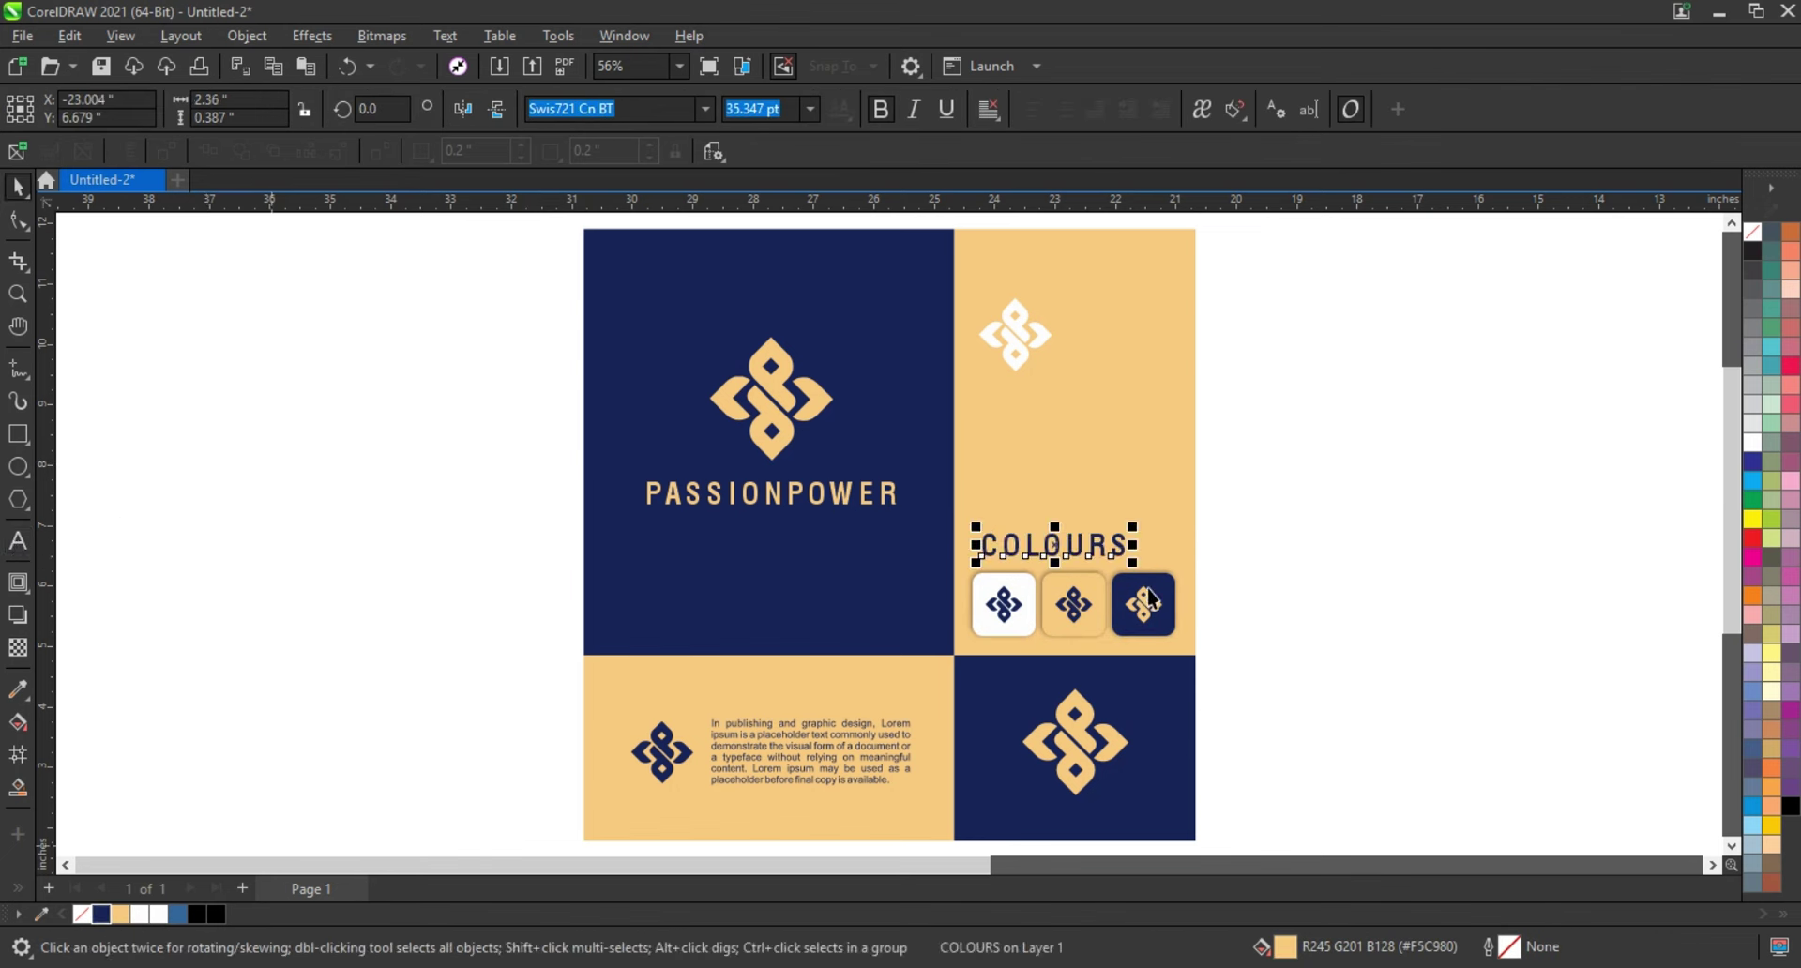
key("F10")
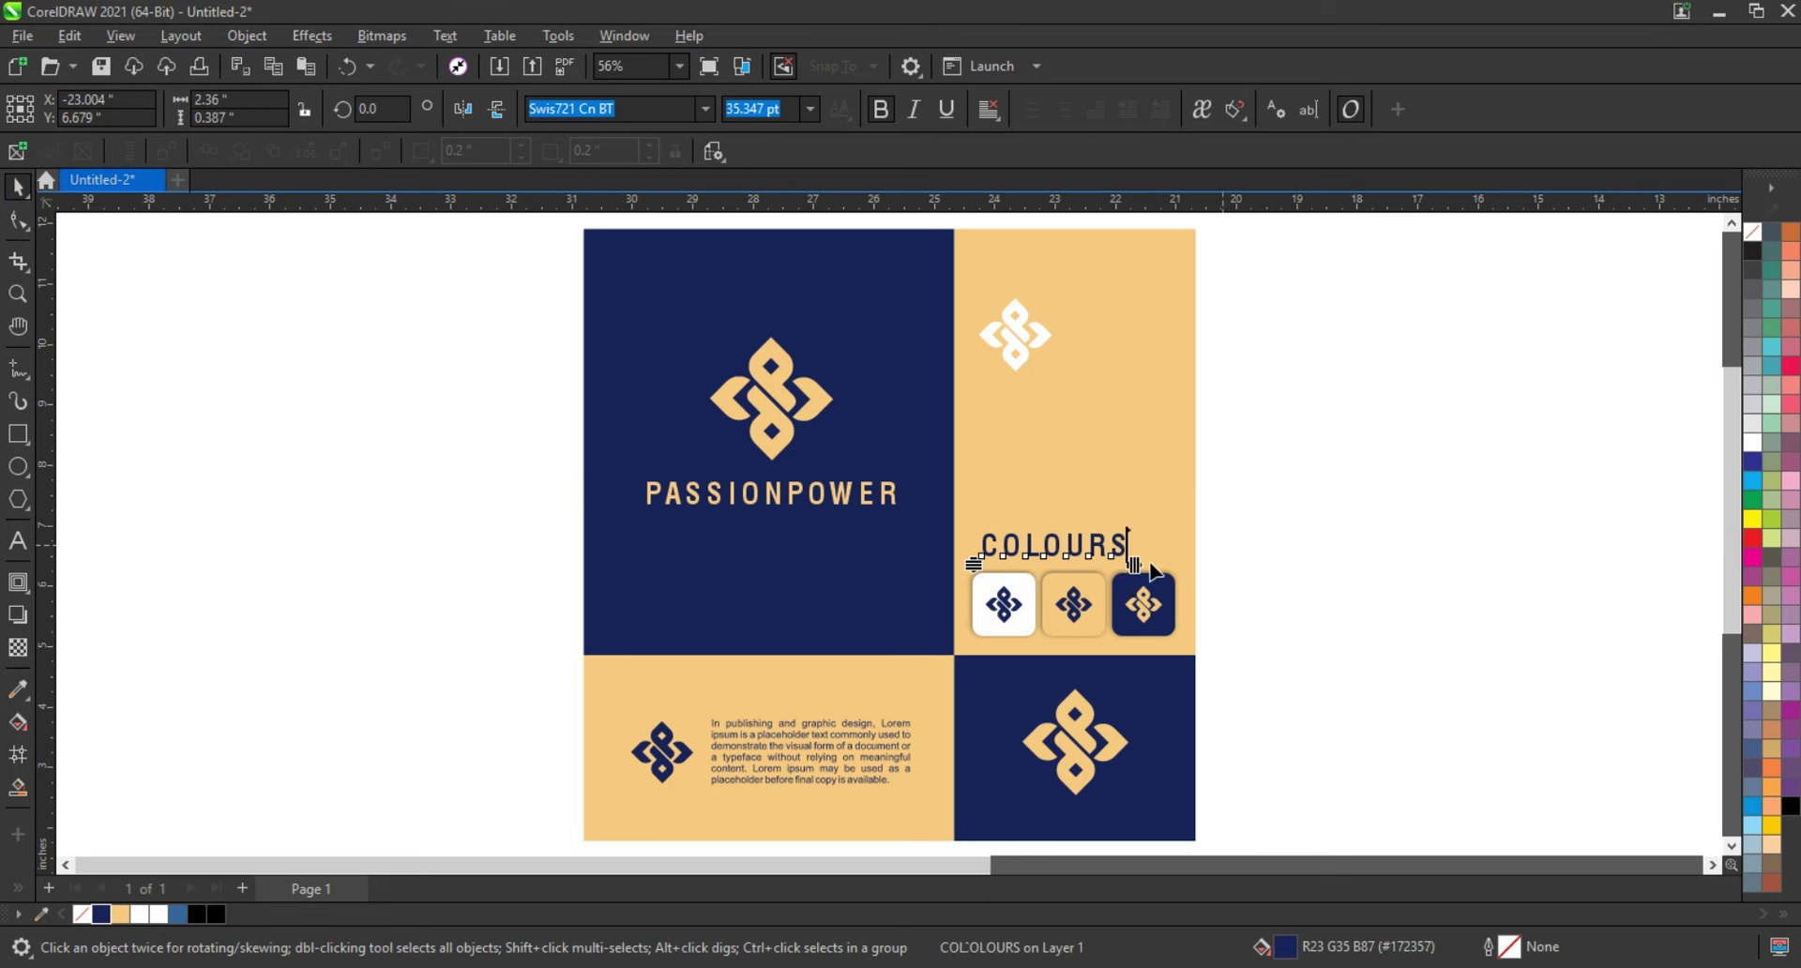
left_click_drag(1134, 564, 1102, 565)
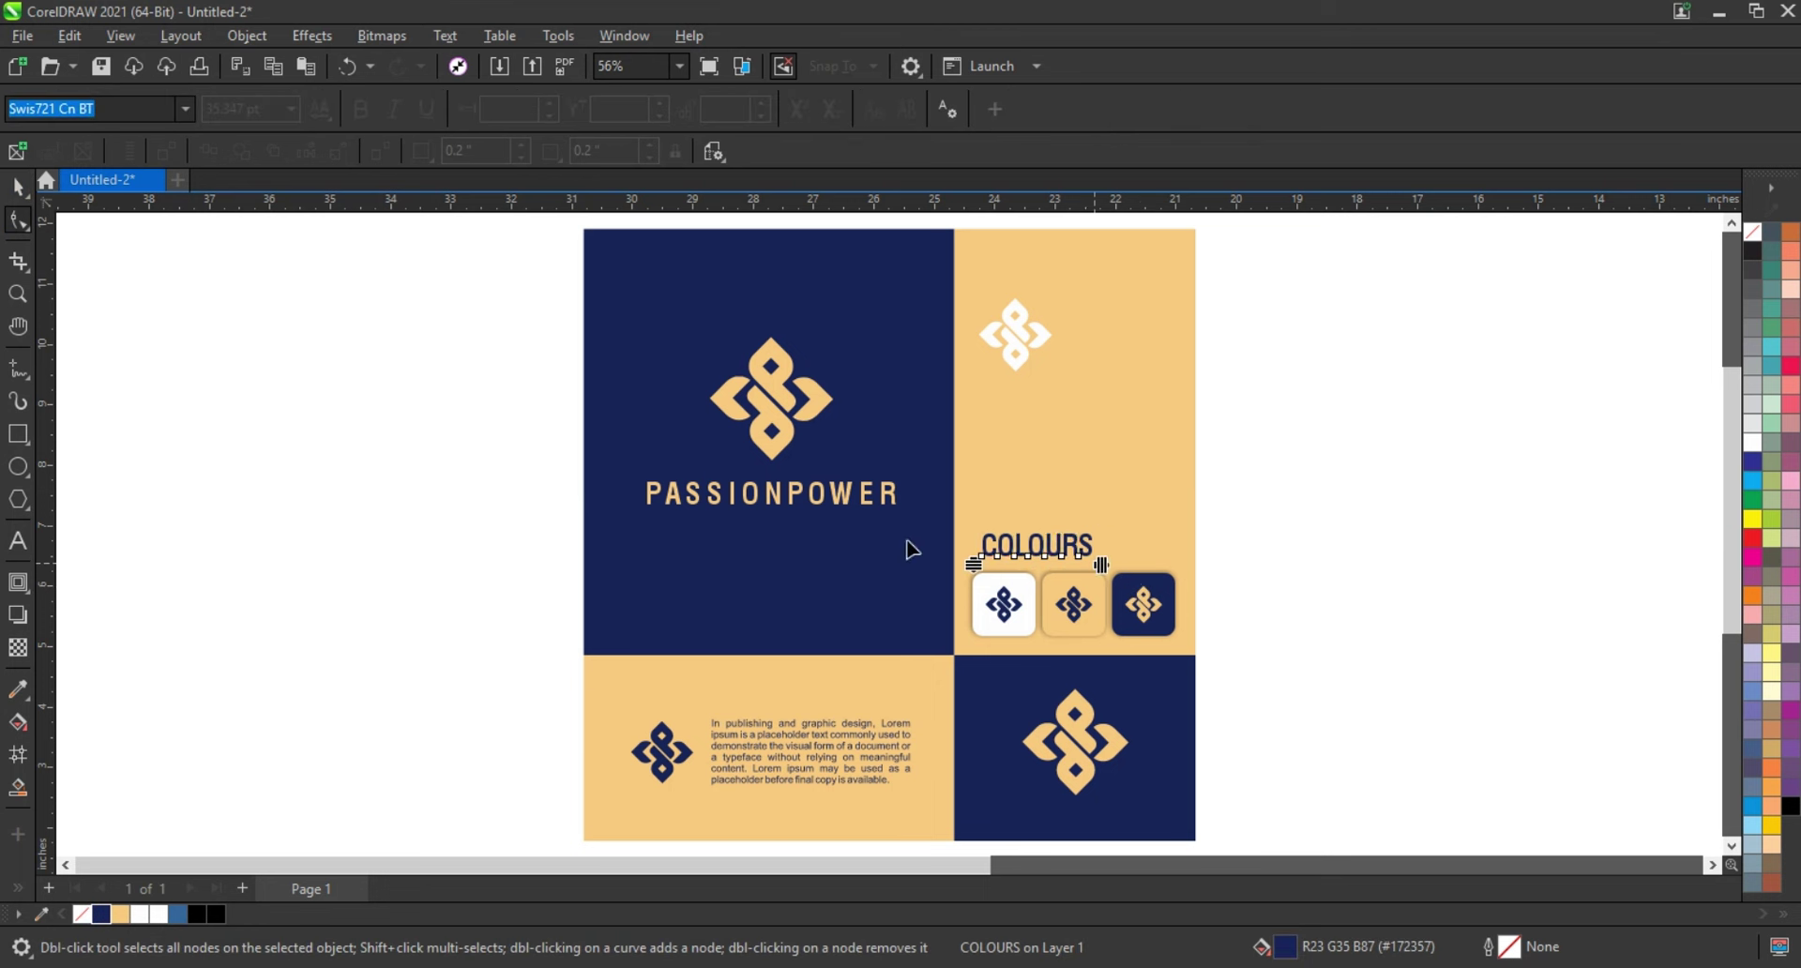
key("space")
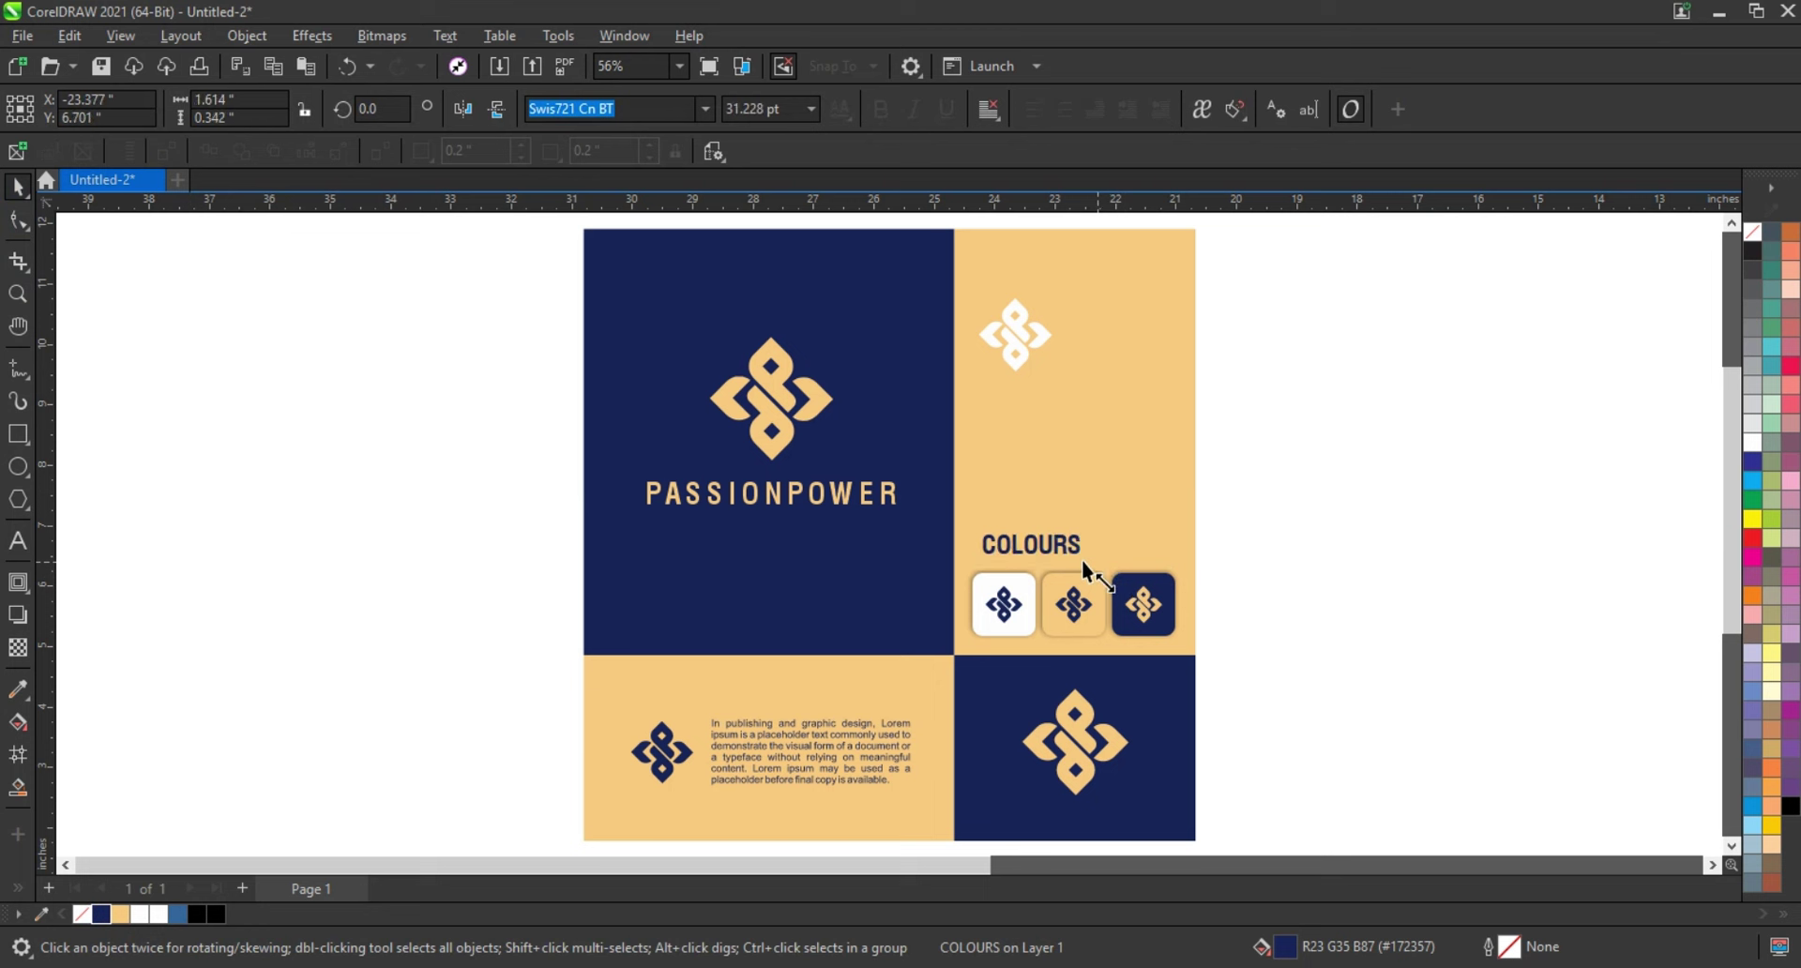
left_click(1074, 591, "shift")
key("c")
left_click(1271, 579)
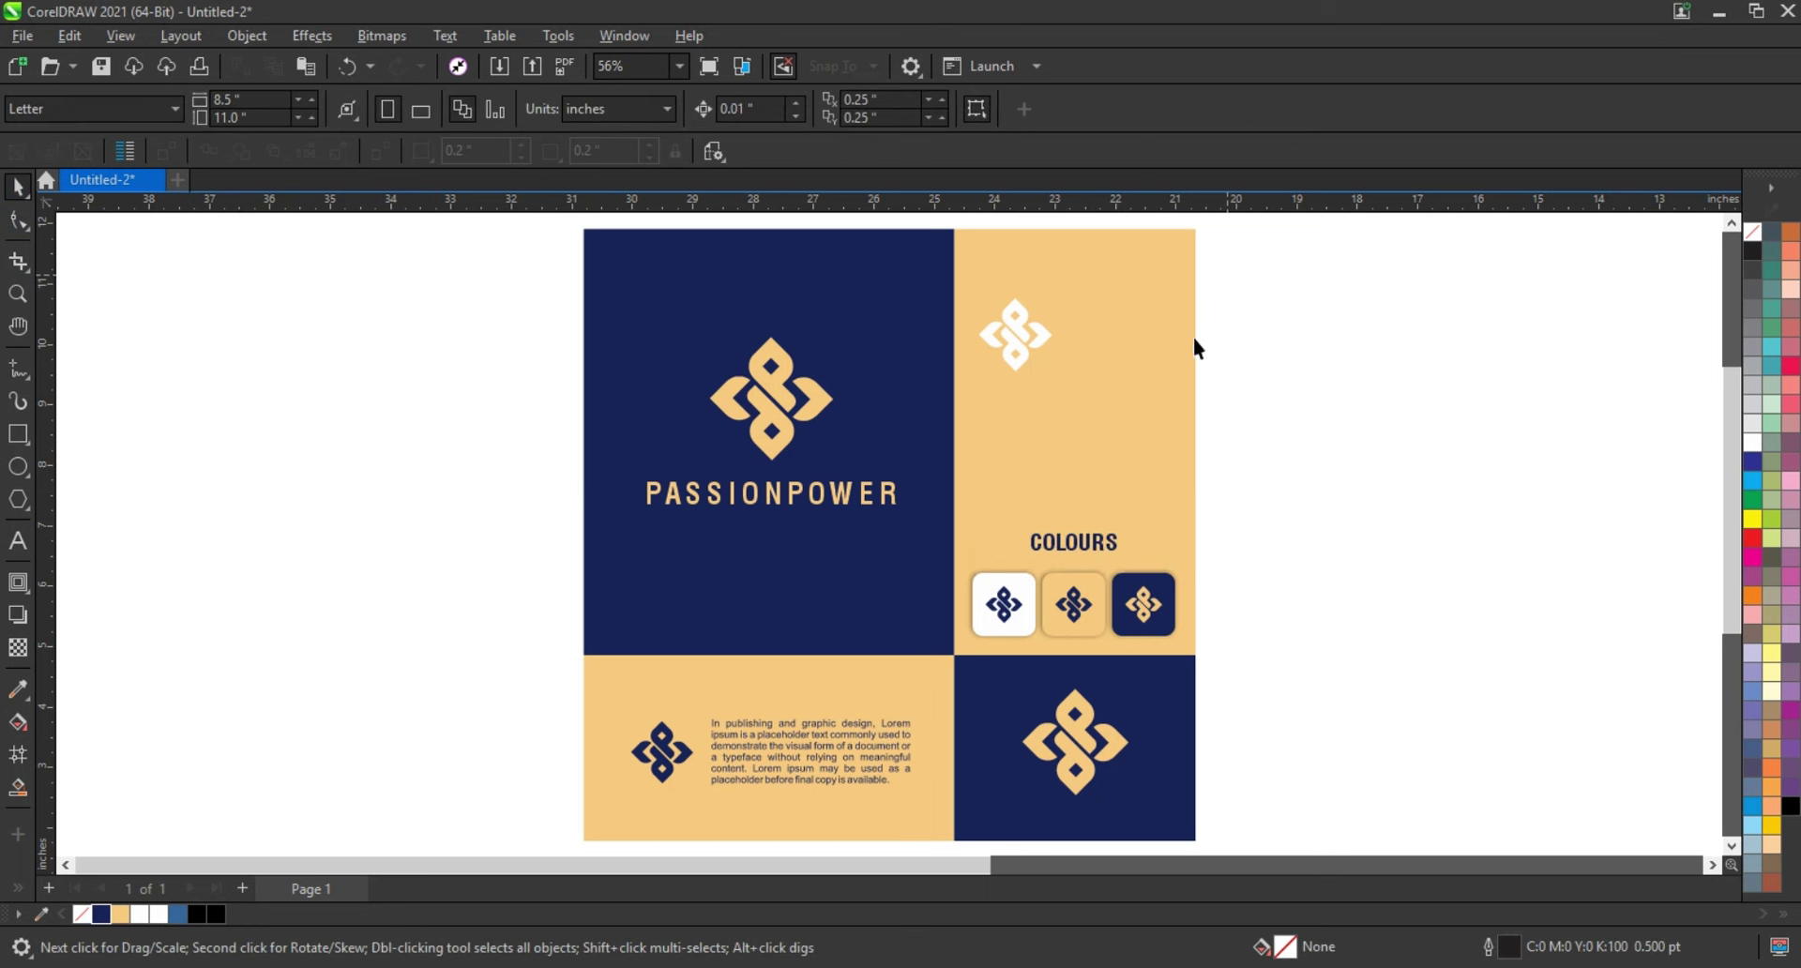
left_click(1041, 361)
Enlarge the top-right white logo and the PASSIONPOWER logo and text, then zoom to the poster.
left_click_drag(1064, 379, 1168, 523)
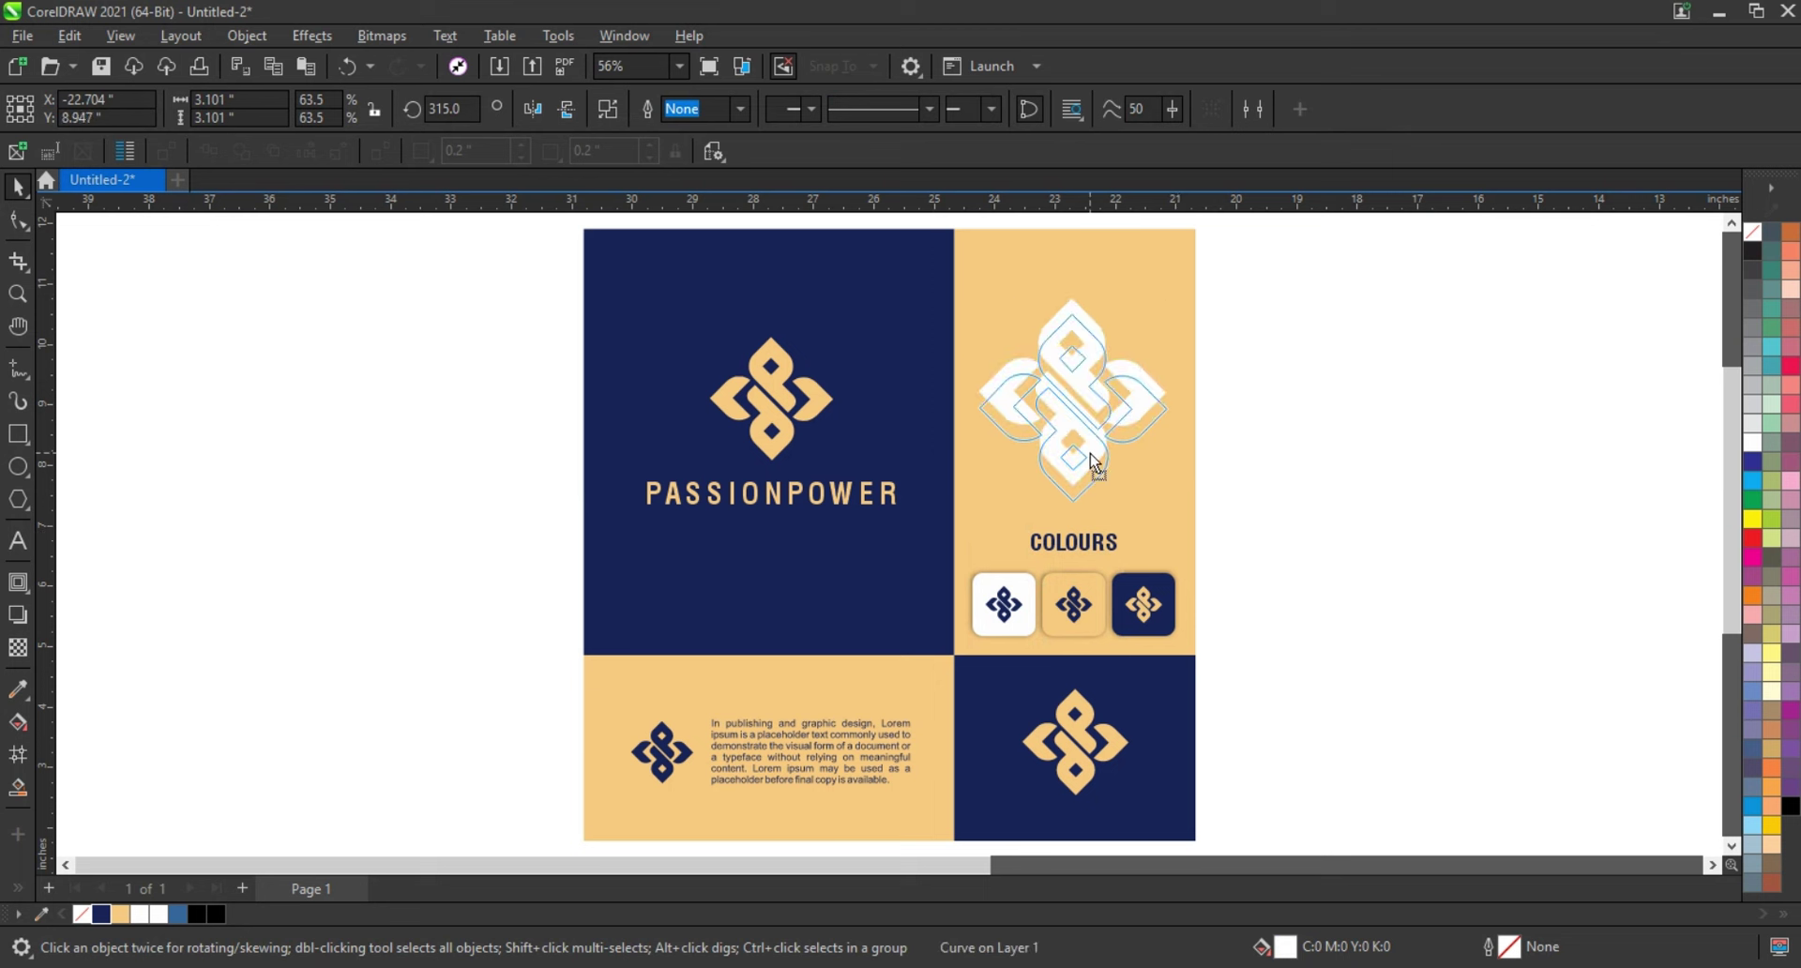
left_click_drag(512, 263, 932, 538)
left_click(519, 515)
scroll(519, 515, "down", 4)
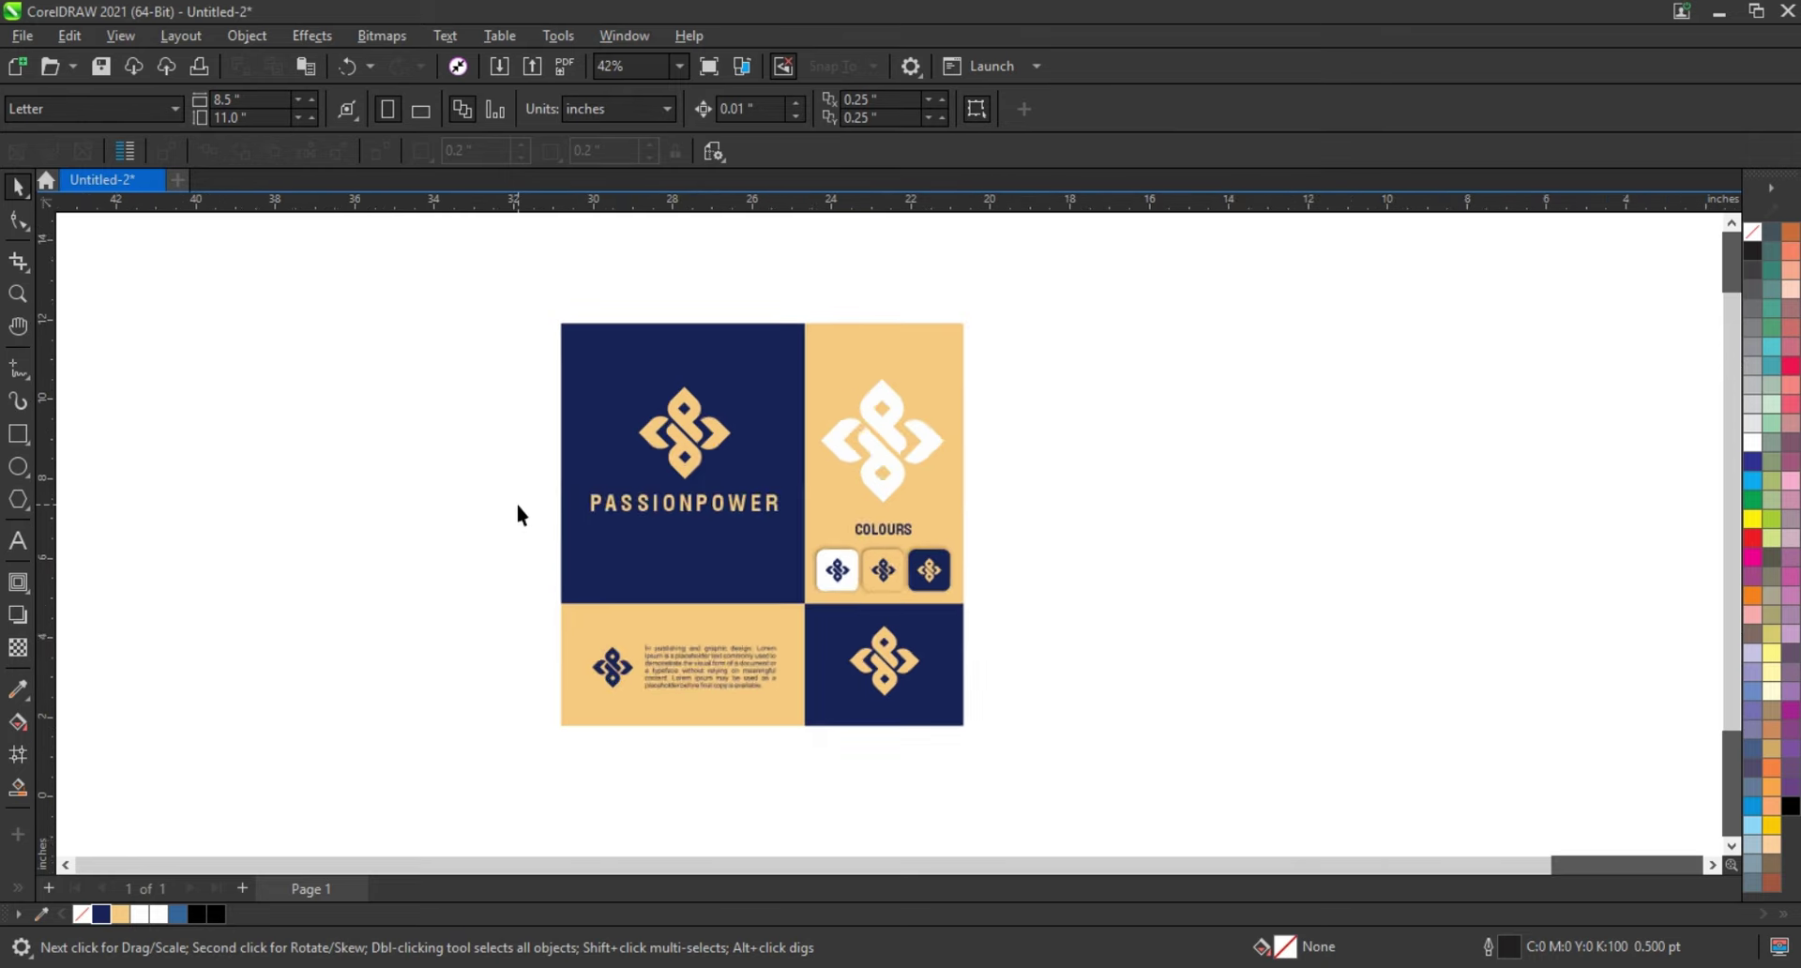
left_click_drag(441, 355, 957, 666)
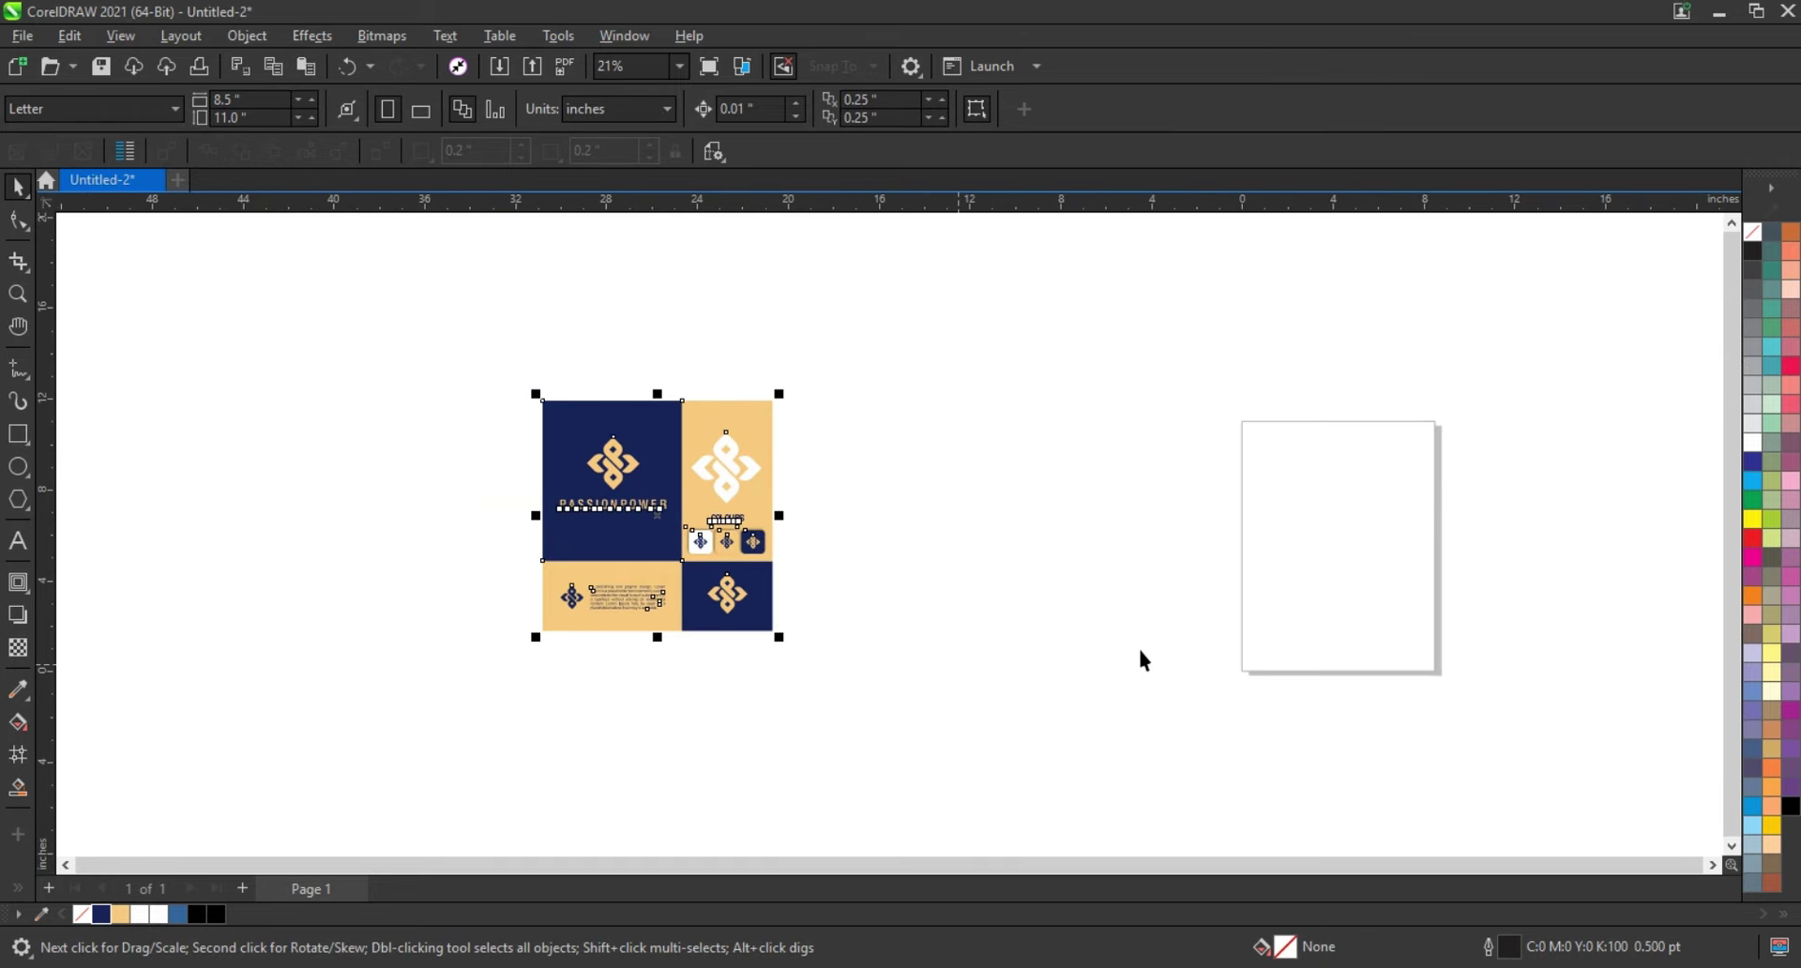
key("shift+F2")
left_click(461, 537)
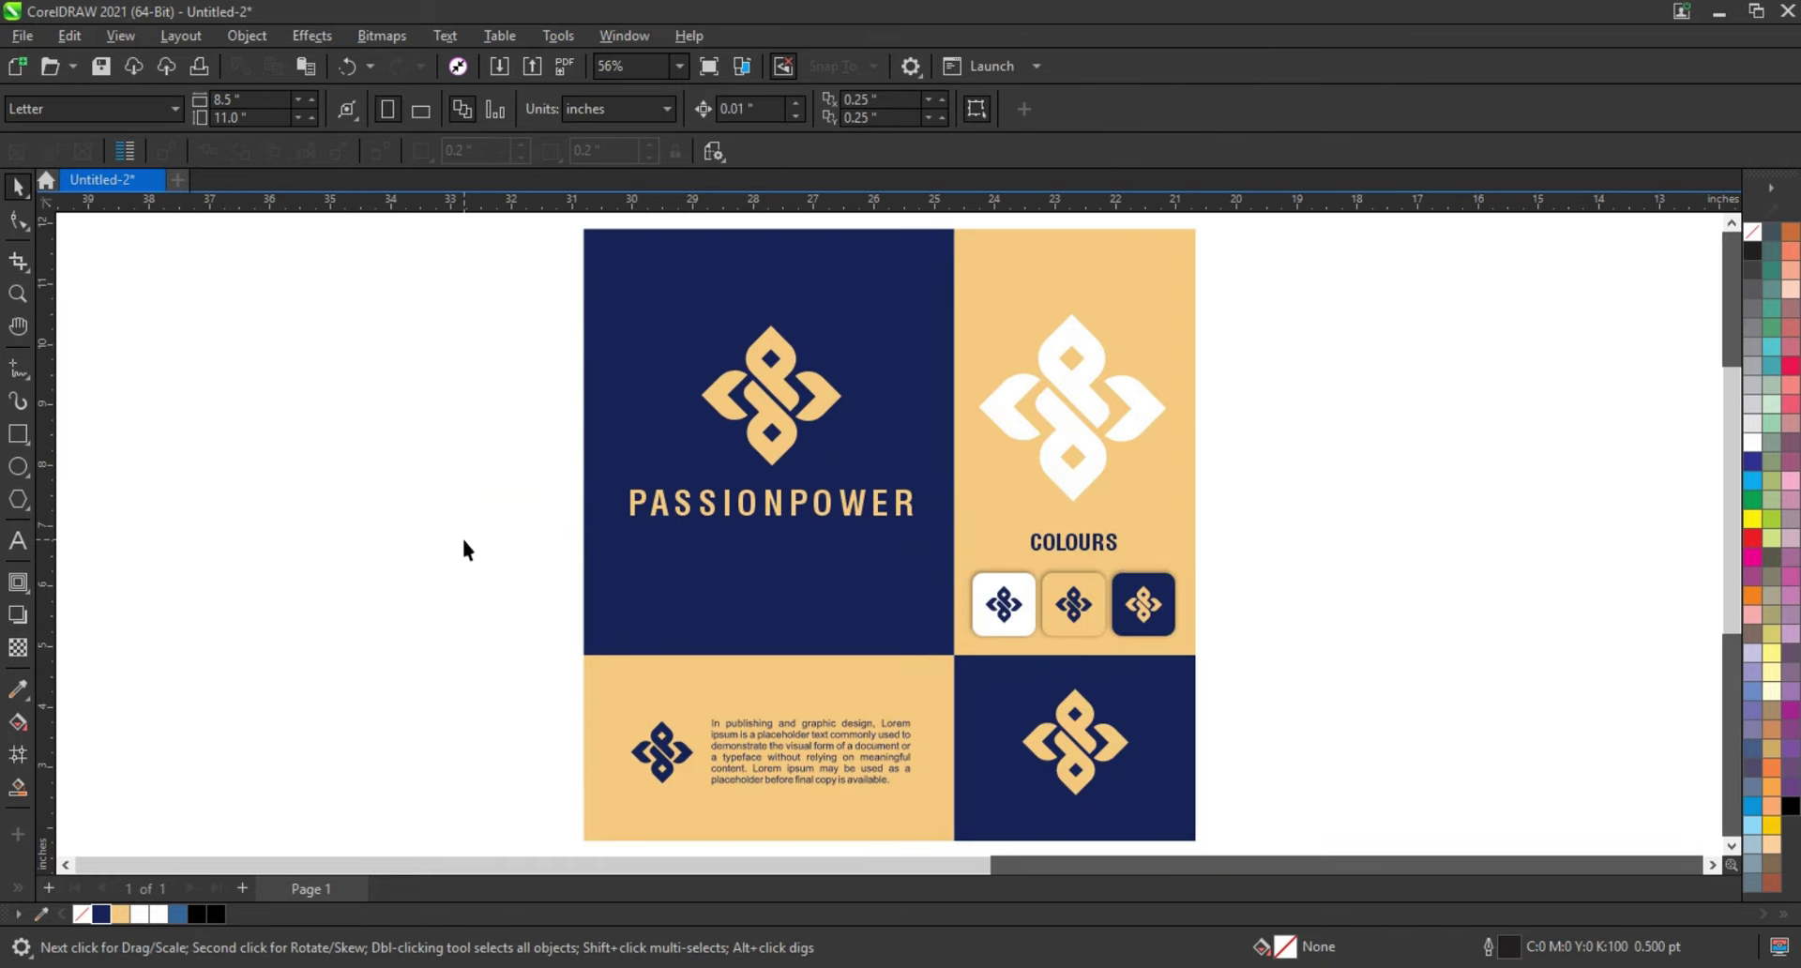